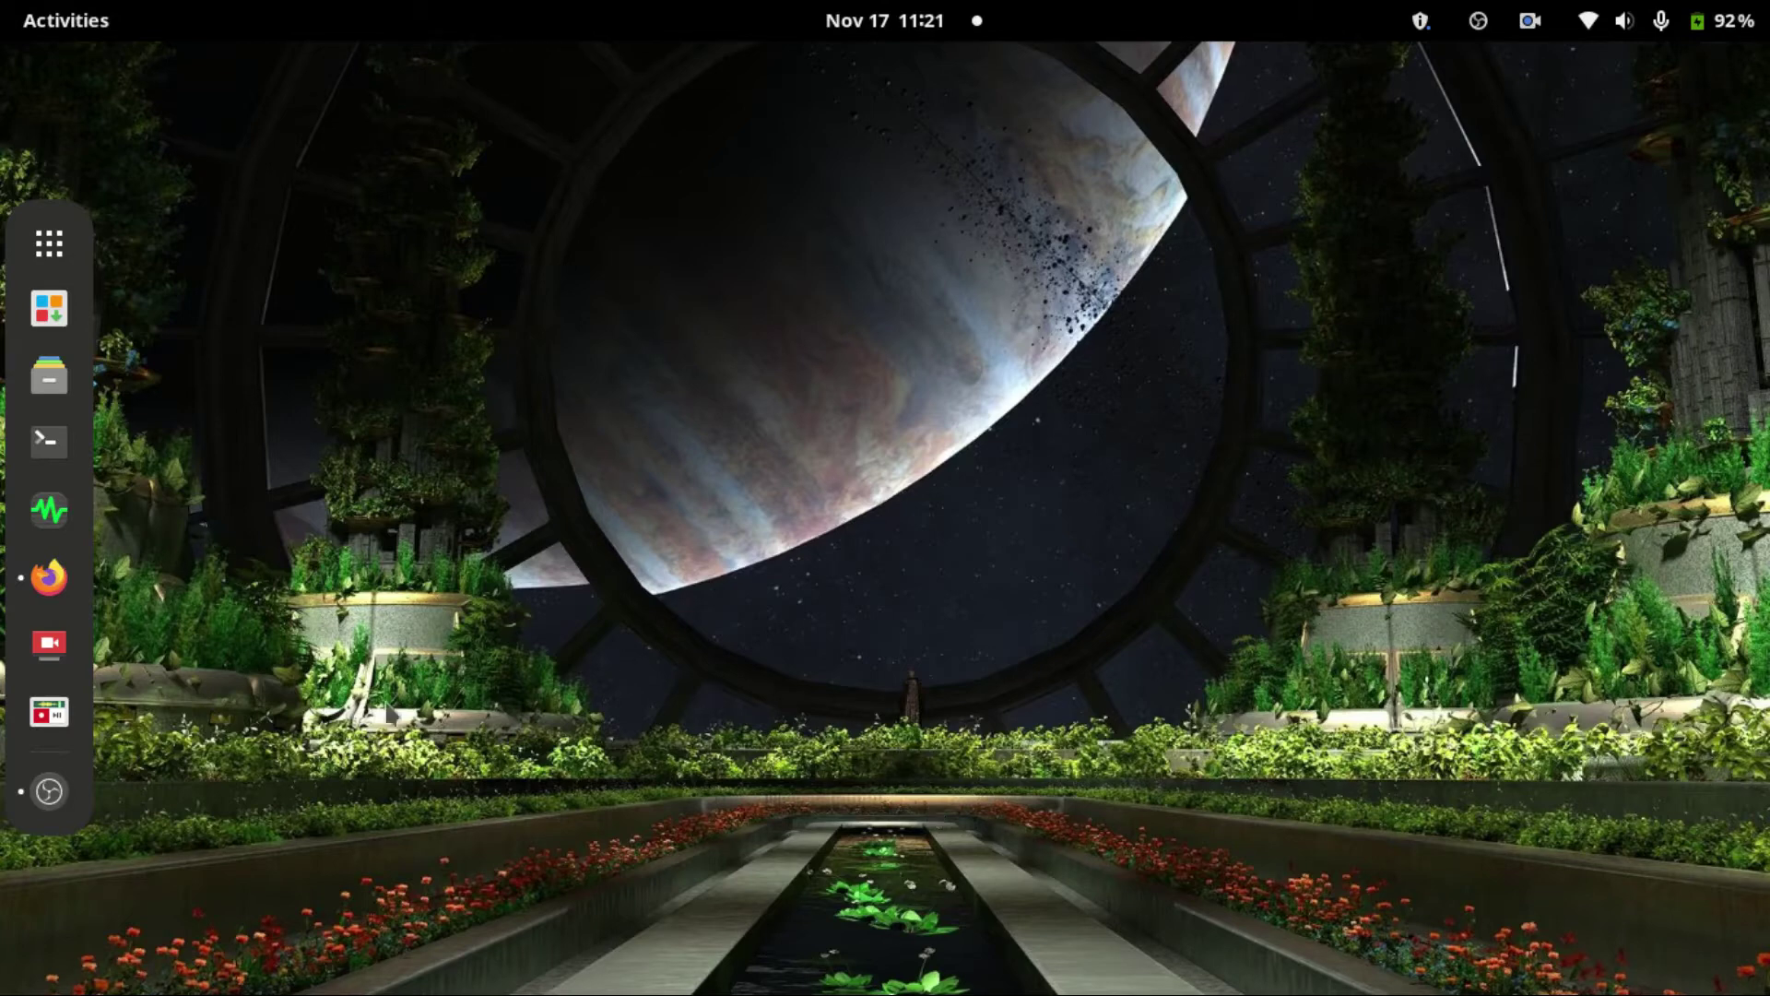
- Minimize OBS and search Google in Firefox for 'droidcam obs'
click(49, 791)
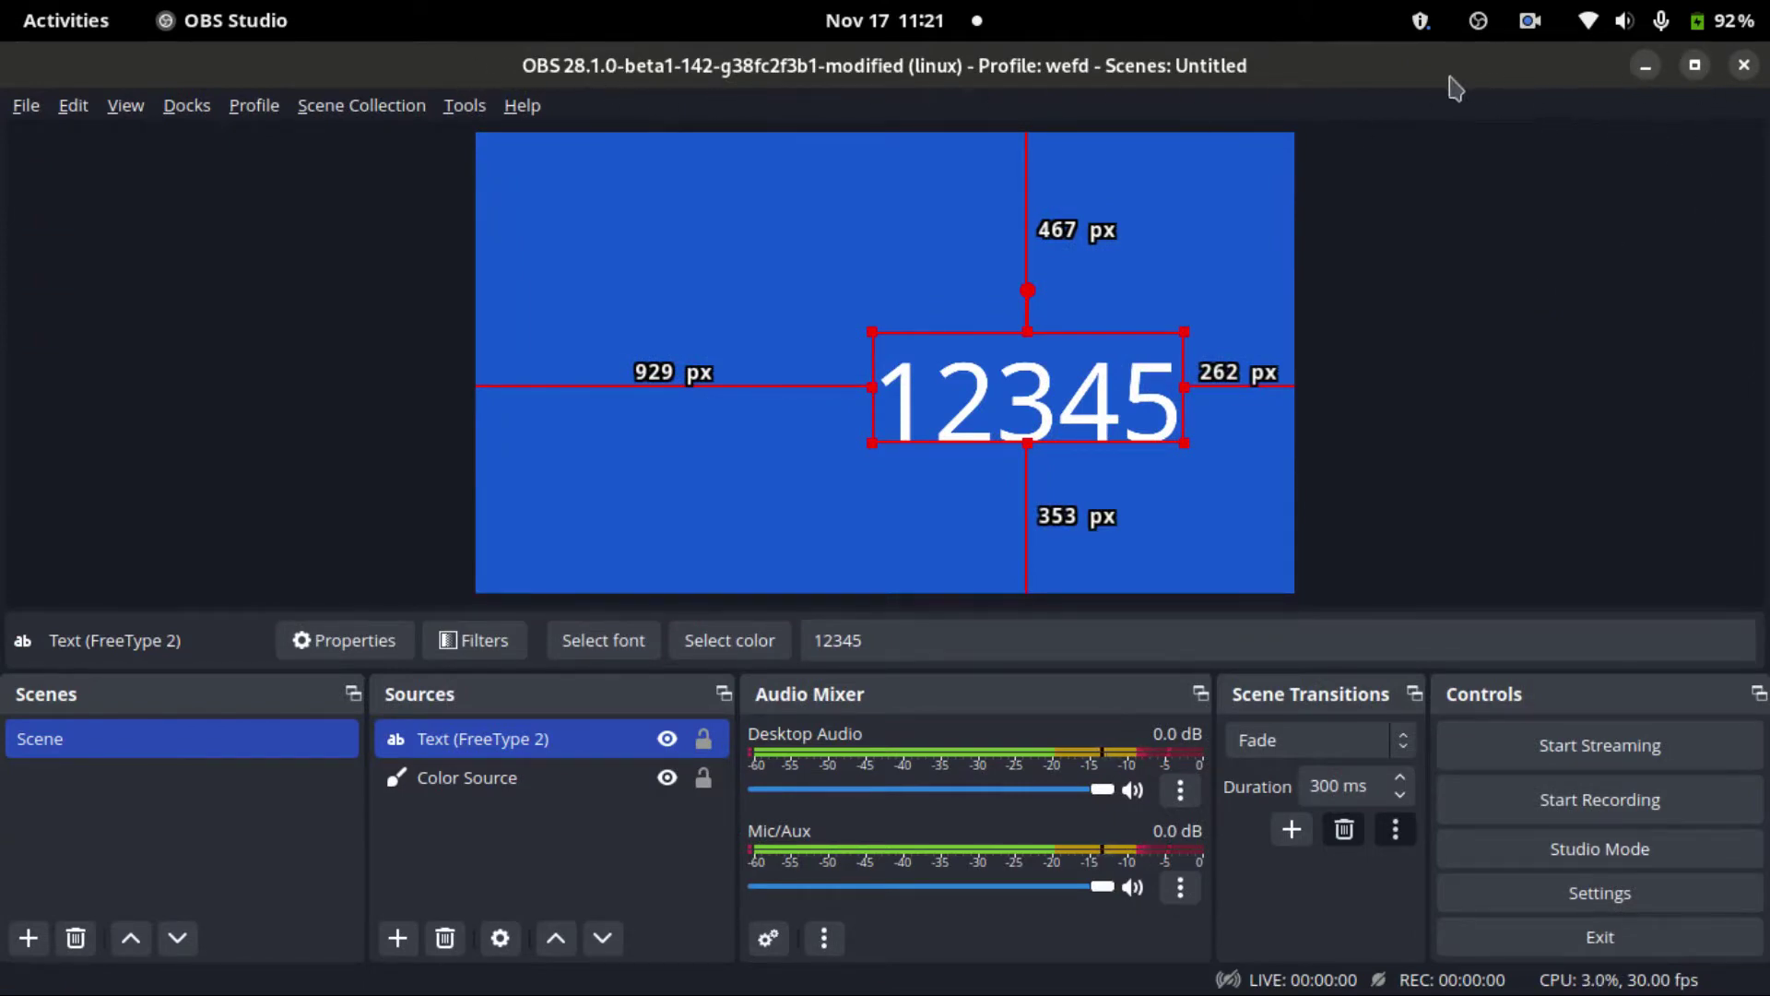
click(1645, 65)
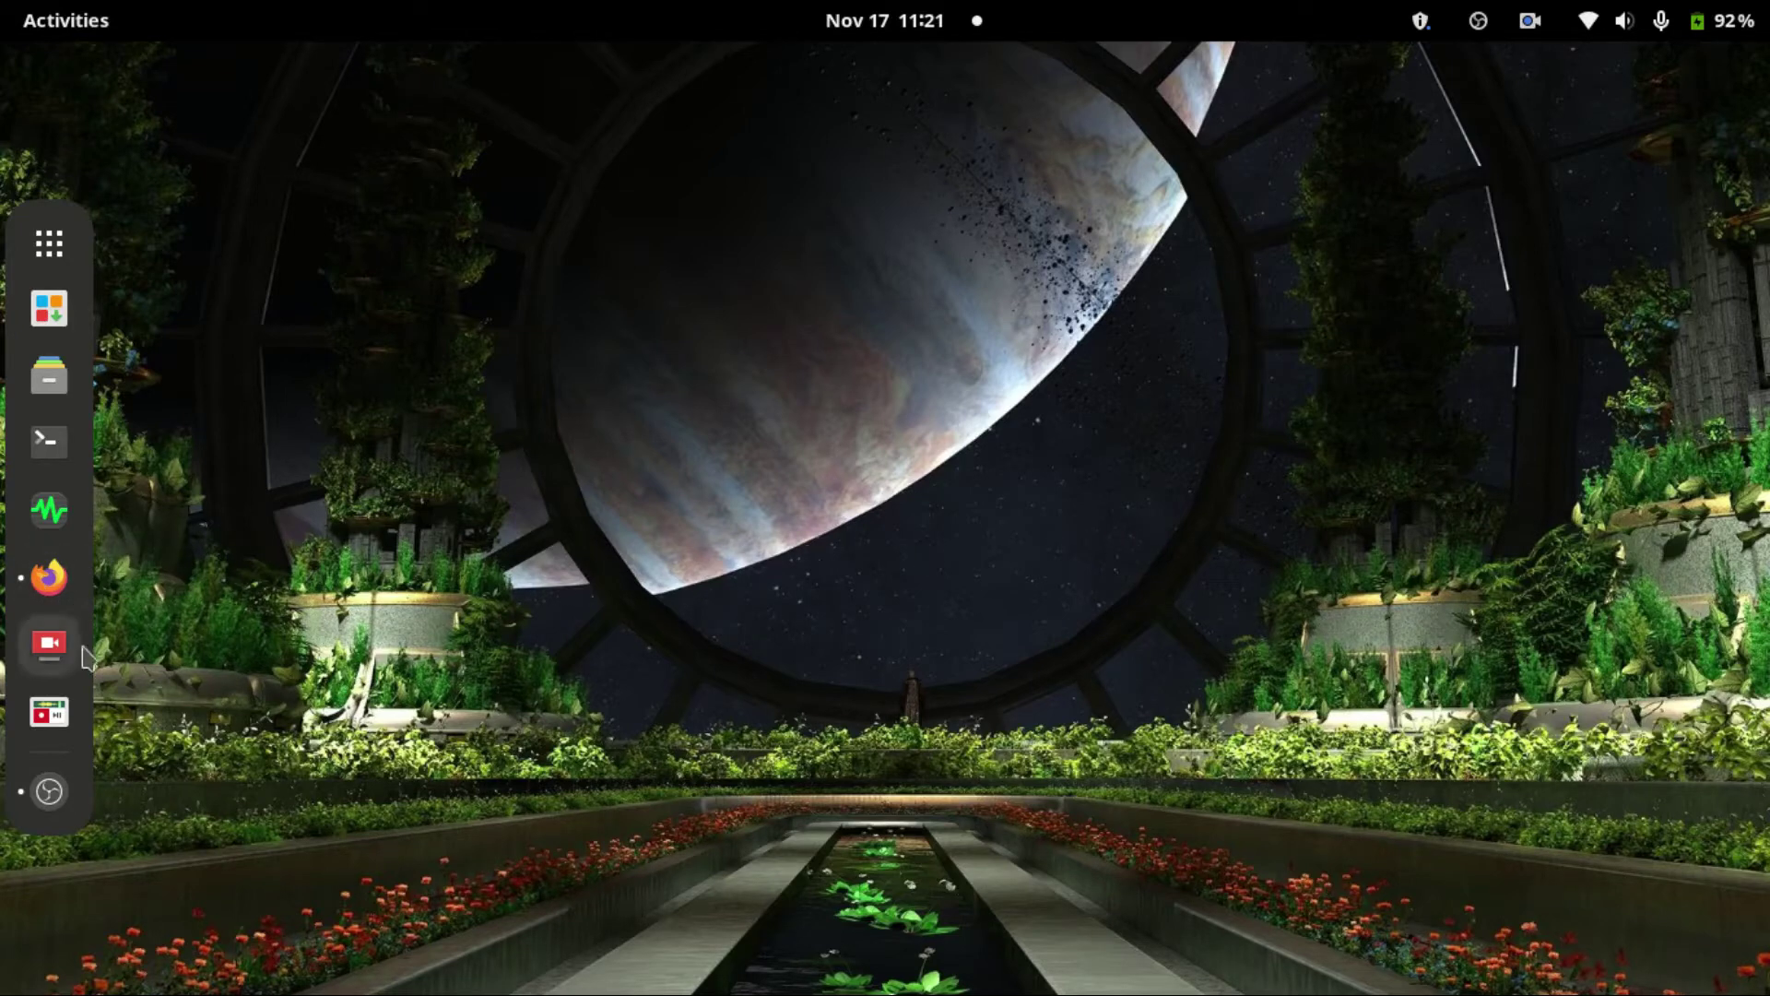
click(55, 579)
click(608, 411)
right_click(606, 406)
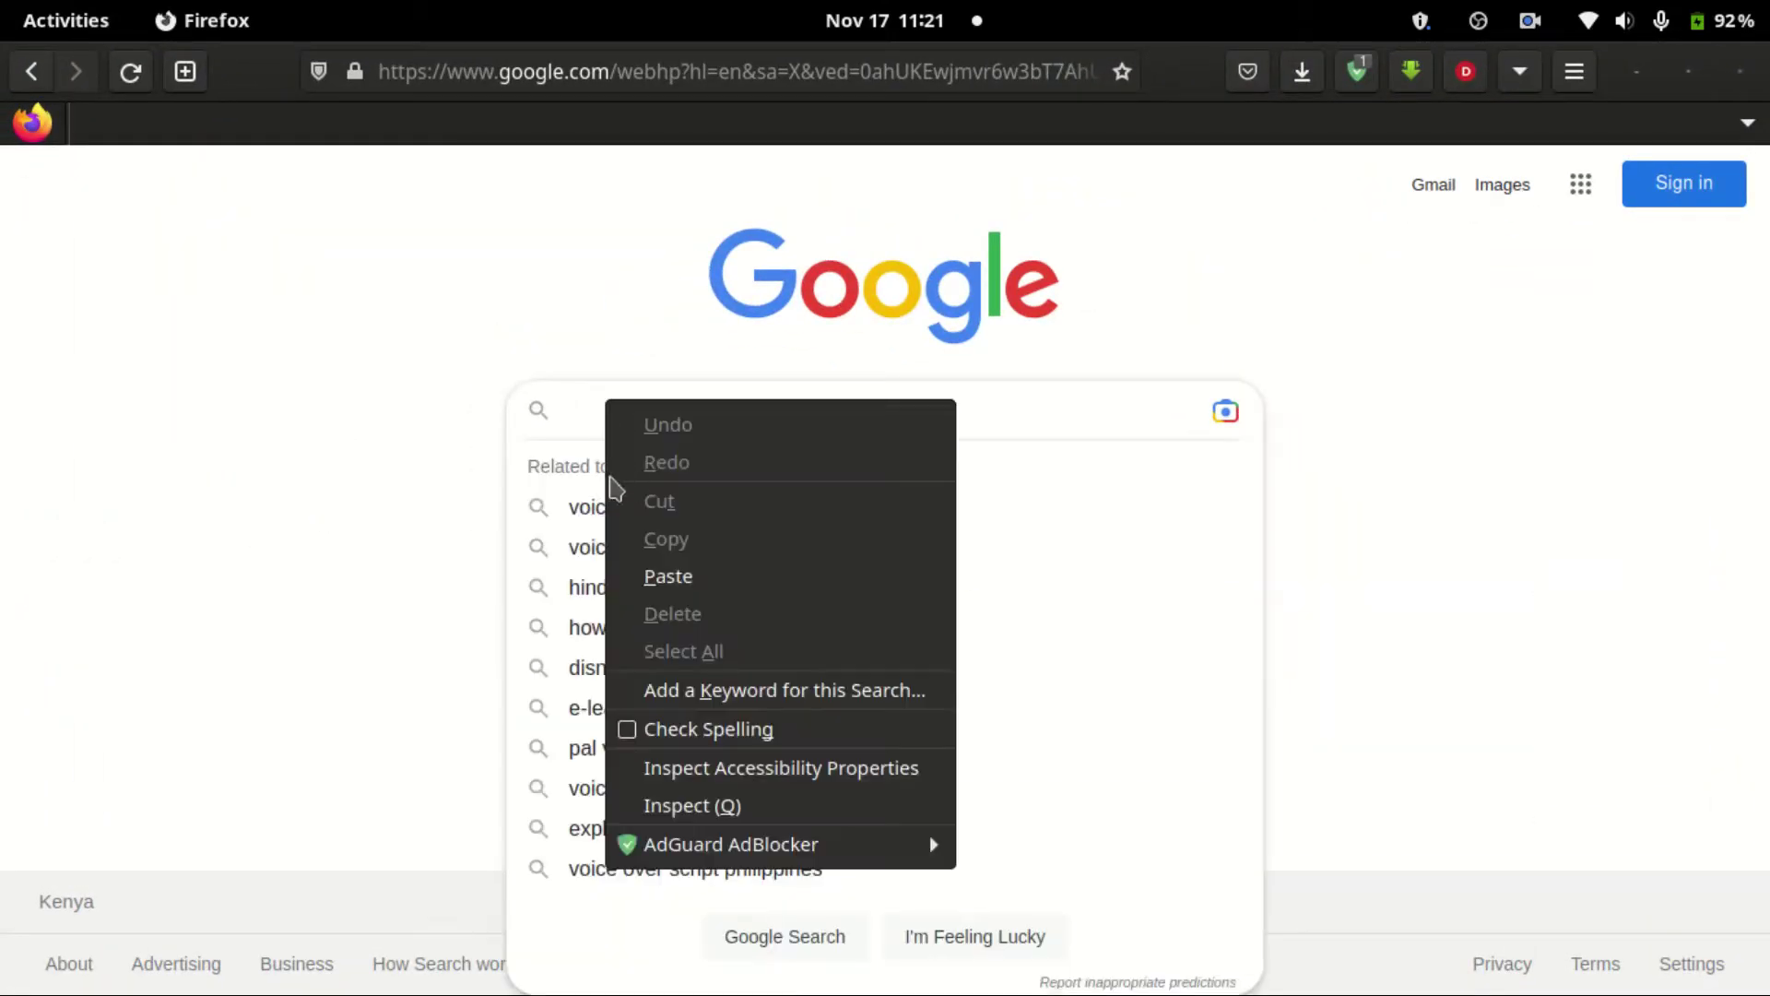
click(665, 574)
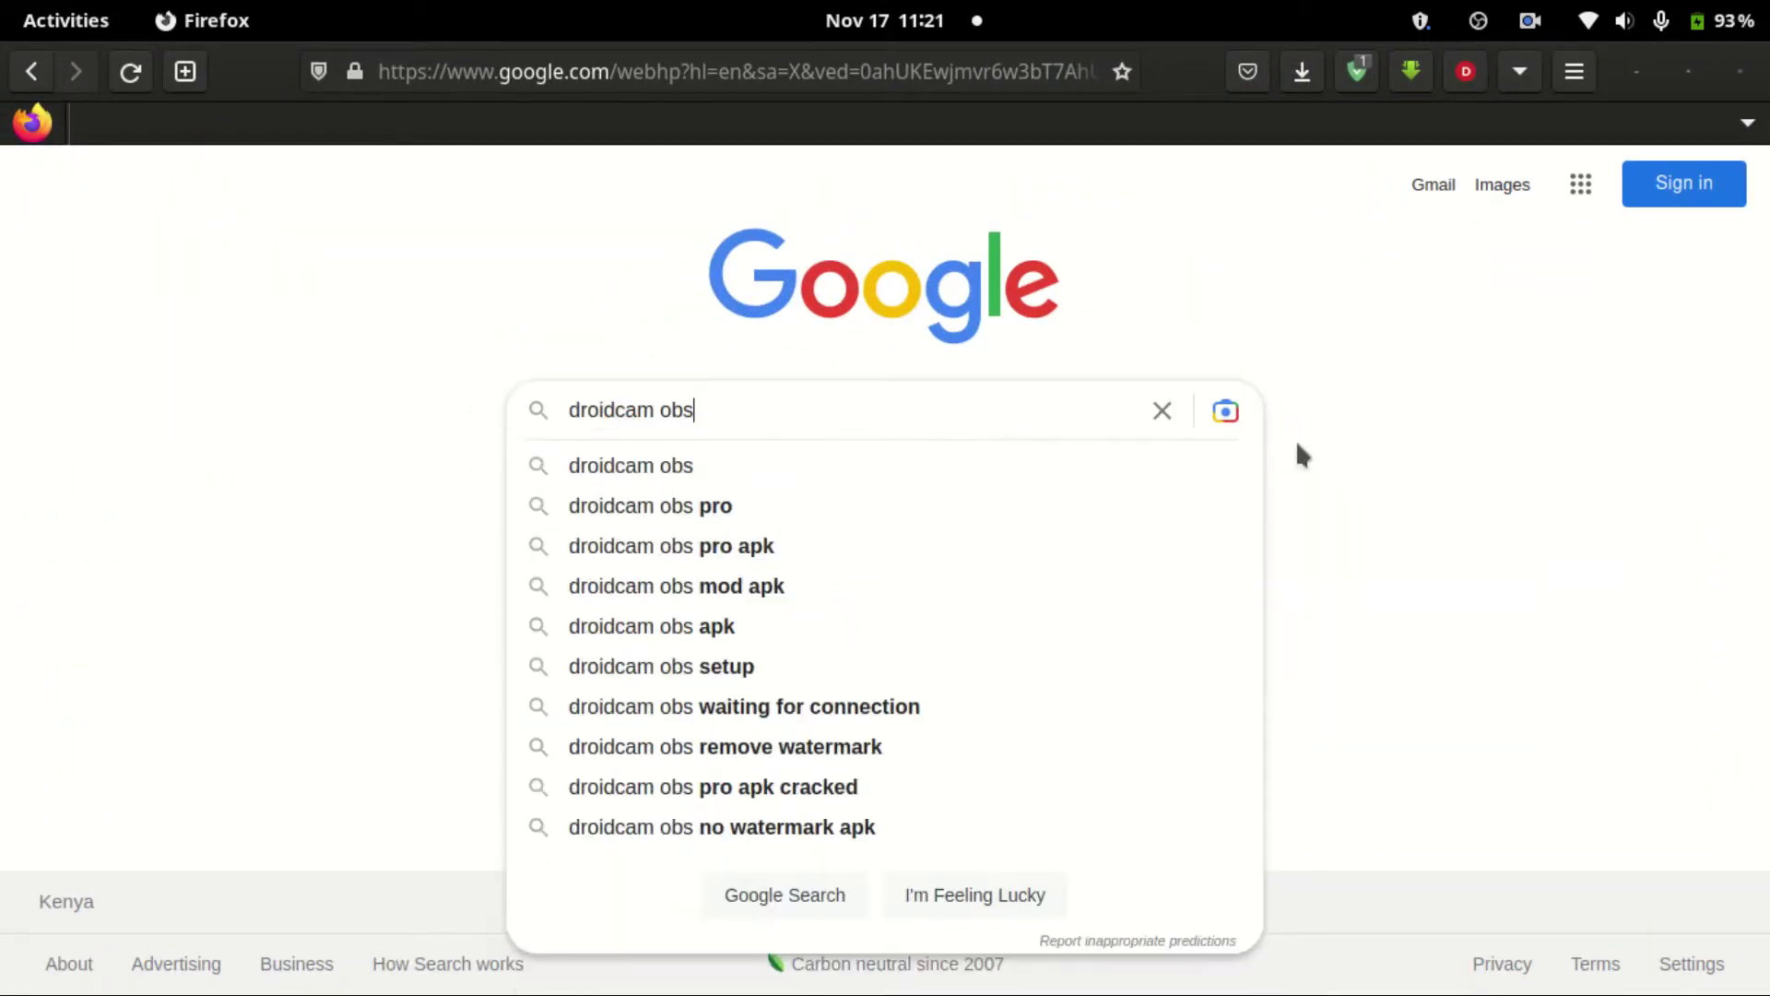
key(Return)
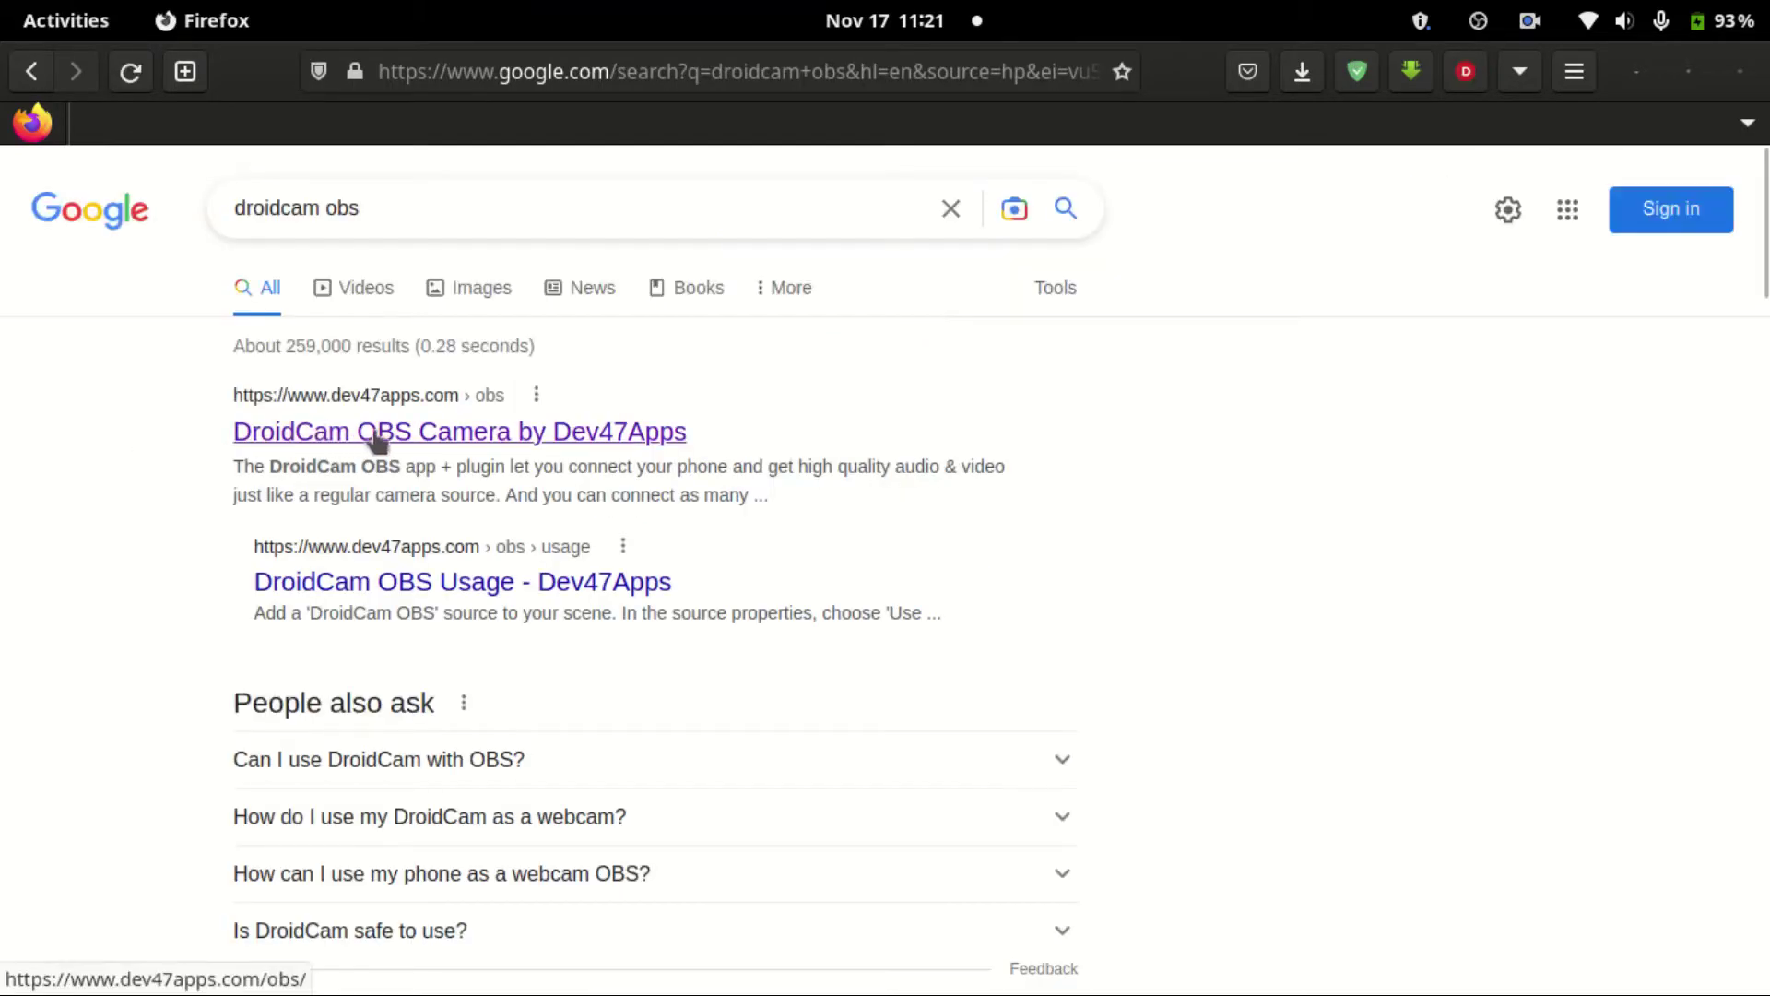
- Open the Dev47Apps DroidCam OBS result and show its OBS Studio v28 plugin downloads
click(379, 435)
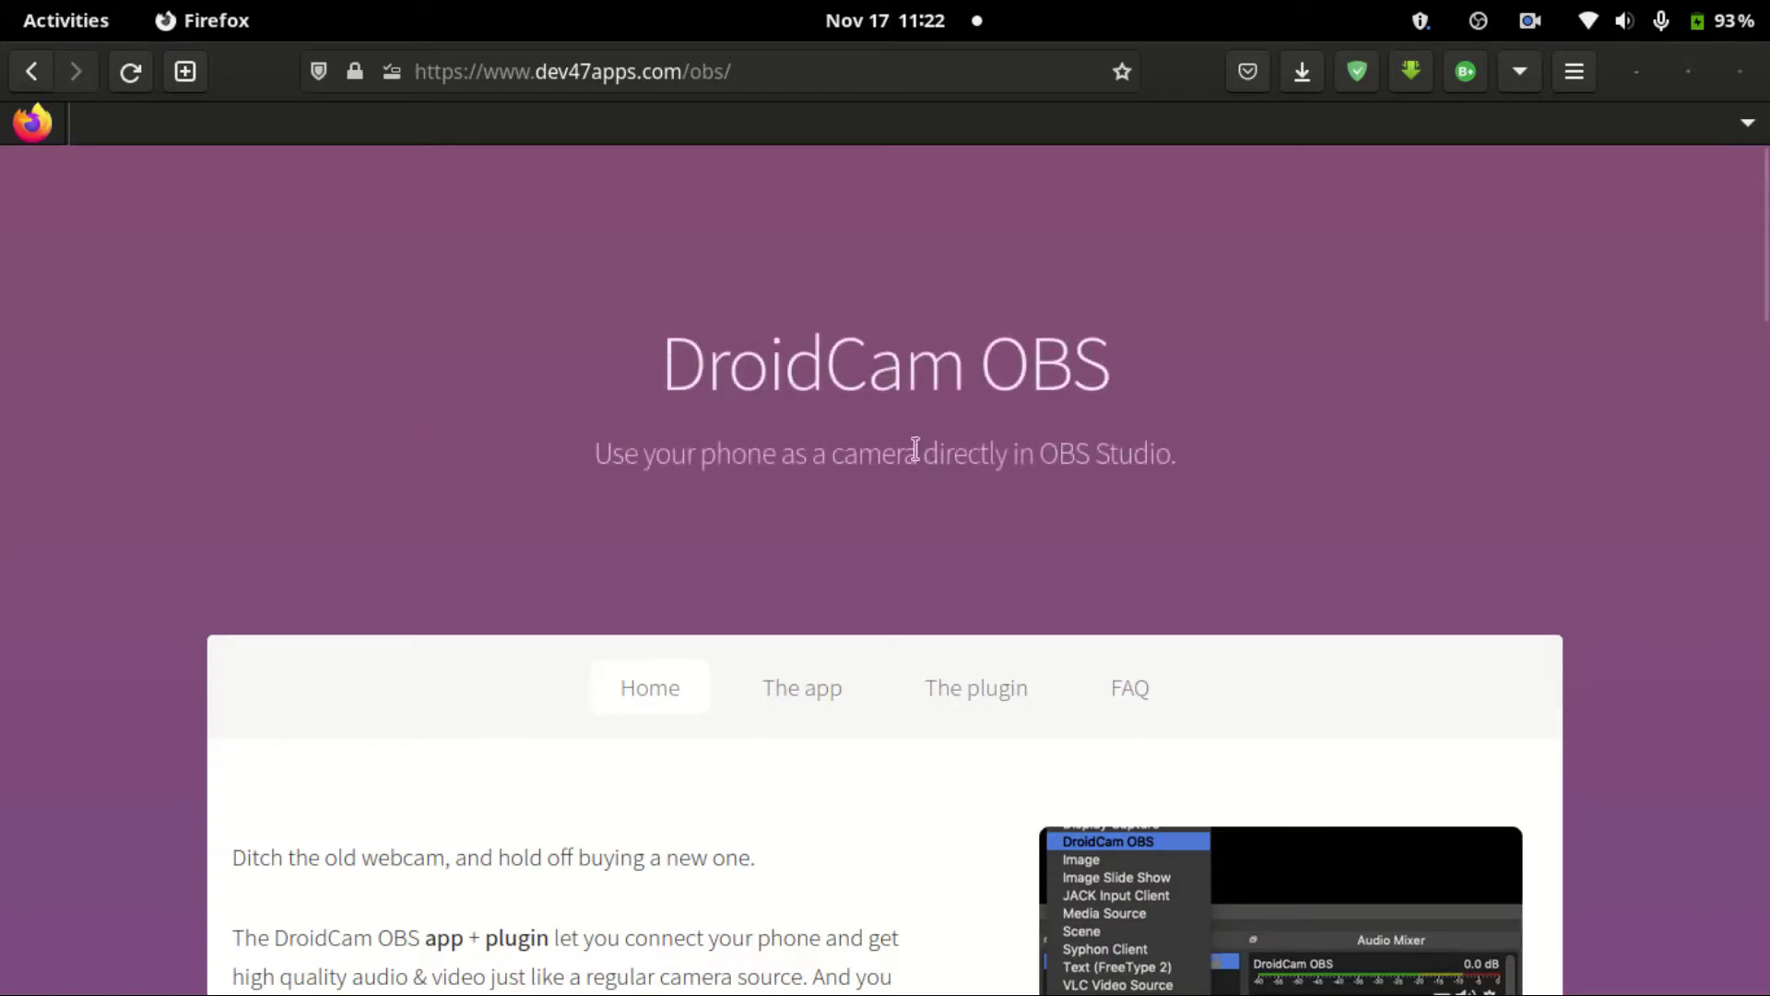
scroll(646, 451, down, 8)
scroll(553, 475, down, 3)
scroll(553, 475, down, 15)
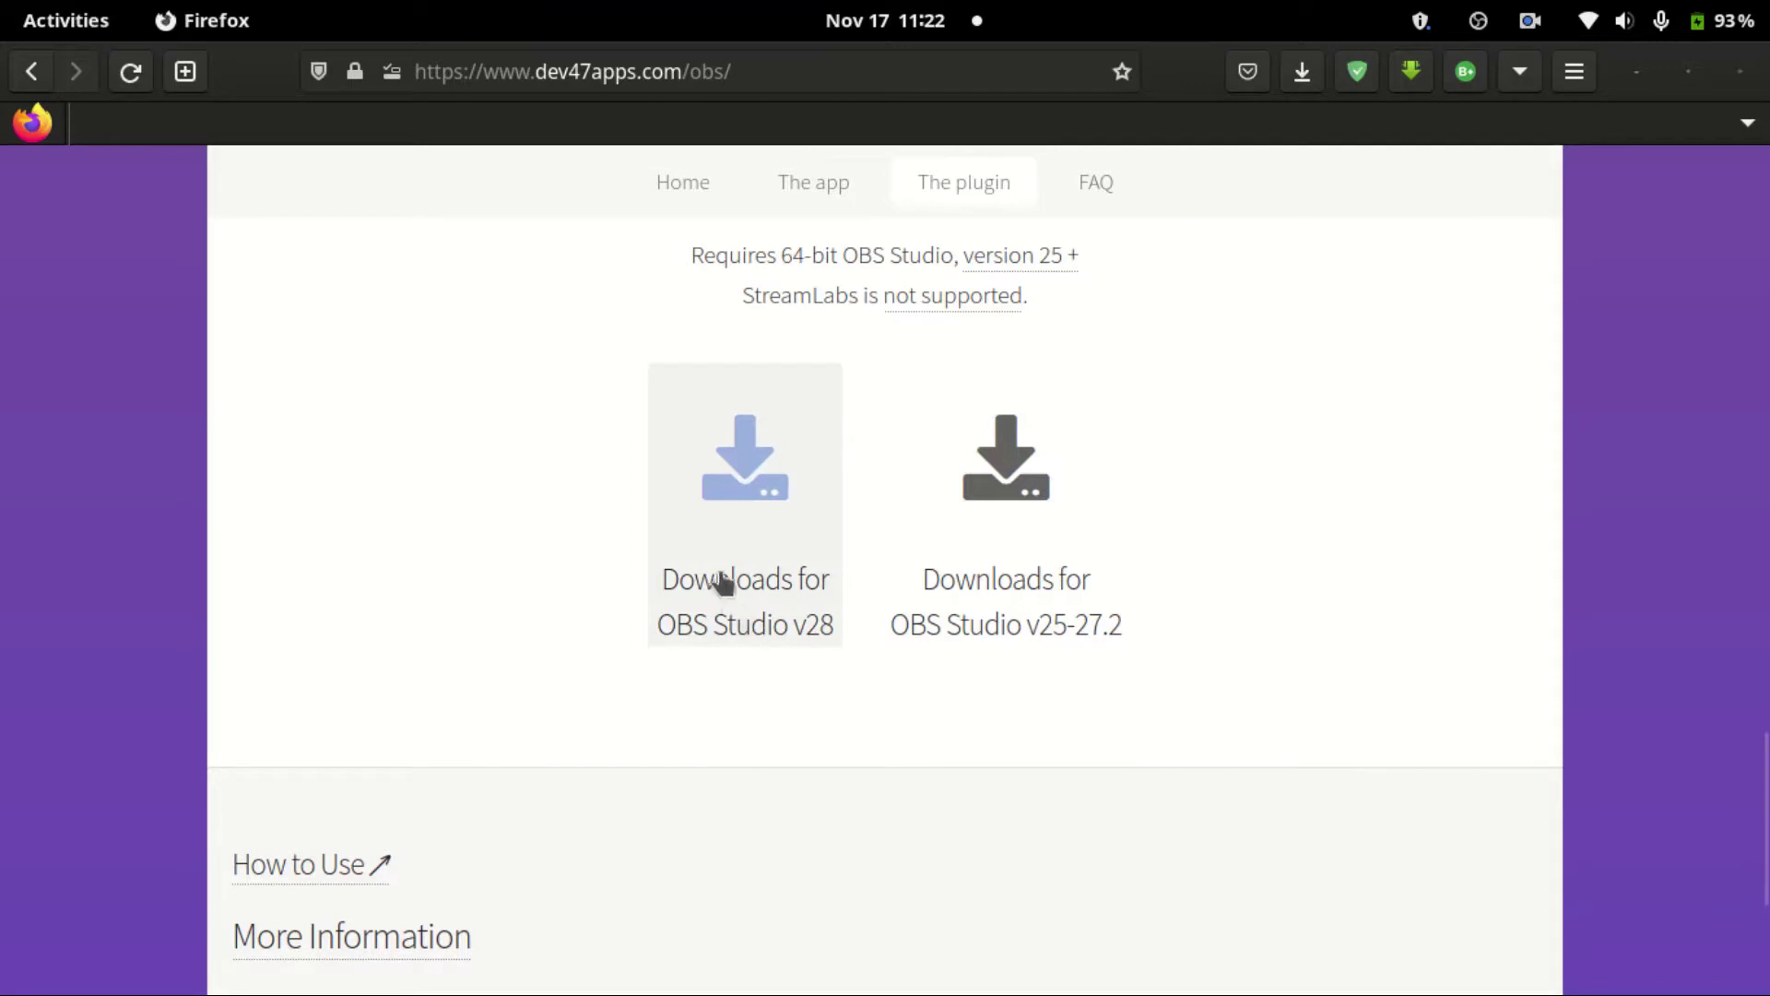
click(757, 559)
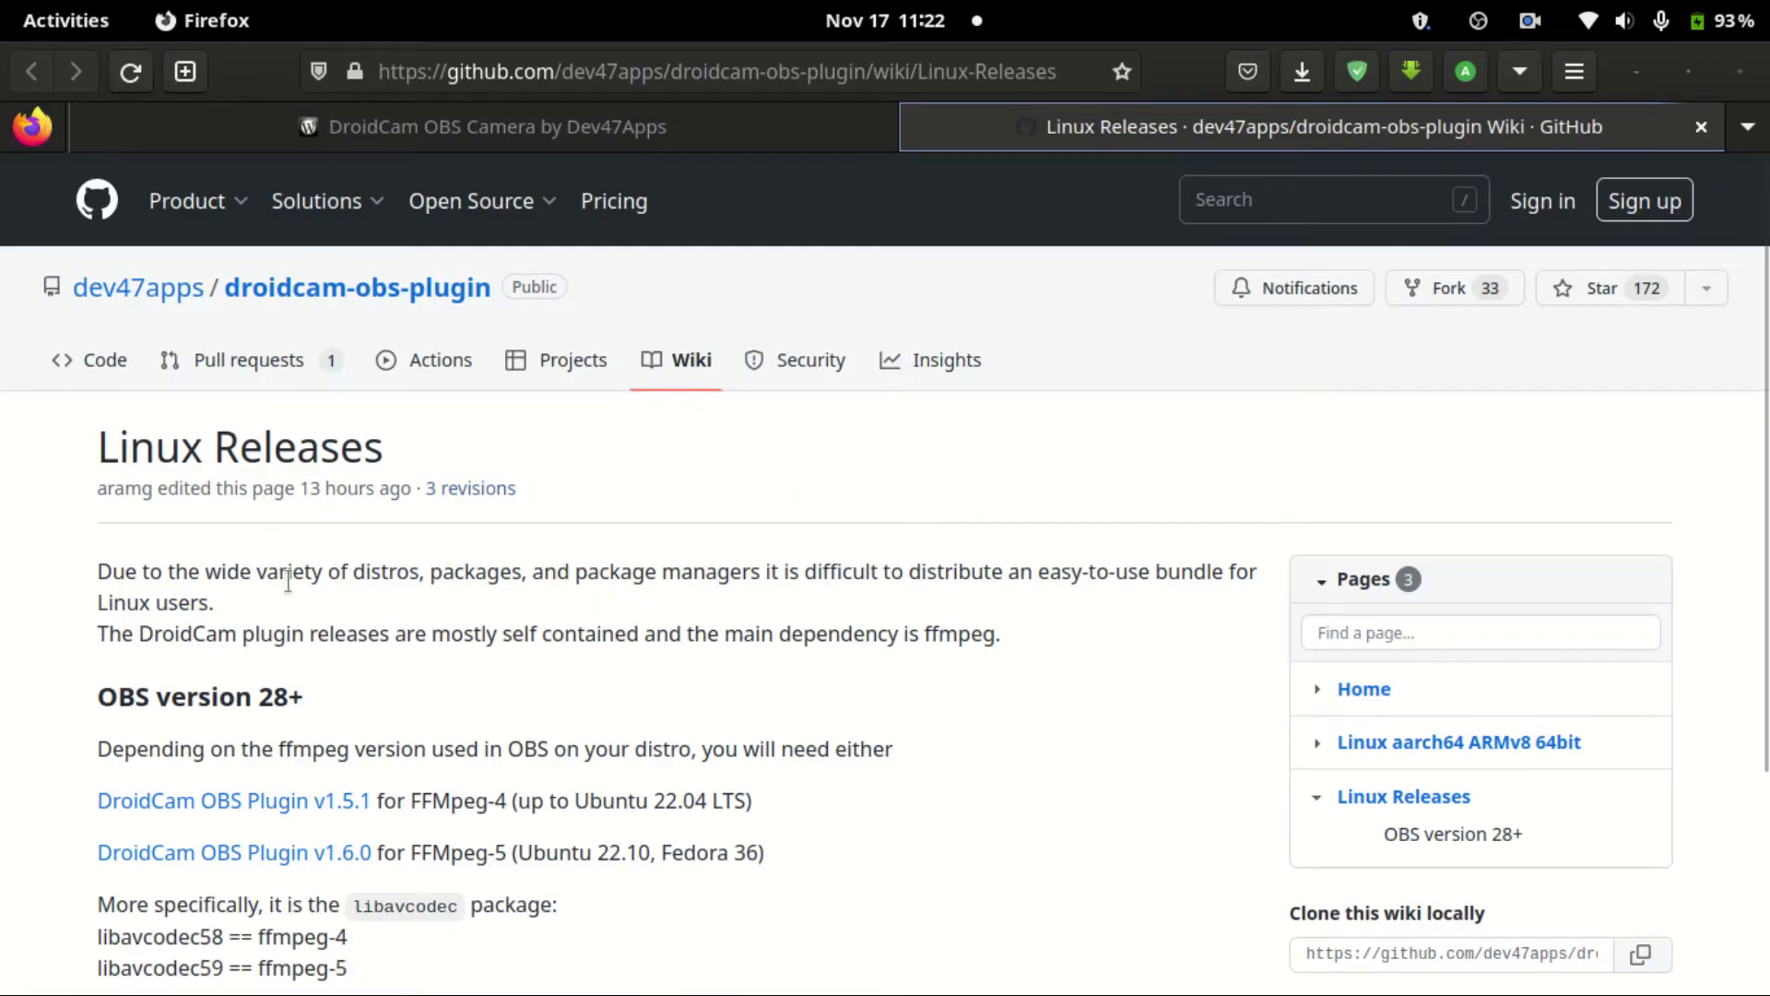
- Scroll the Linux Releases wiki page down to the OBS 28+ plugin versions
scroll(687, 624, down, 3)
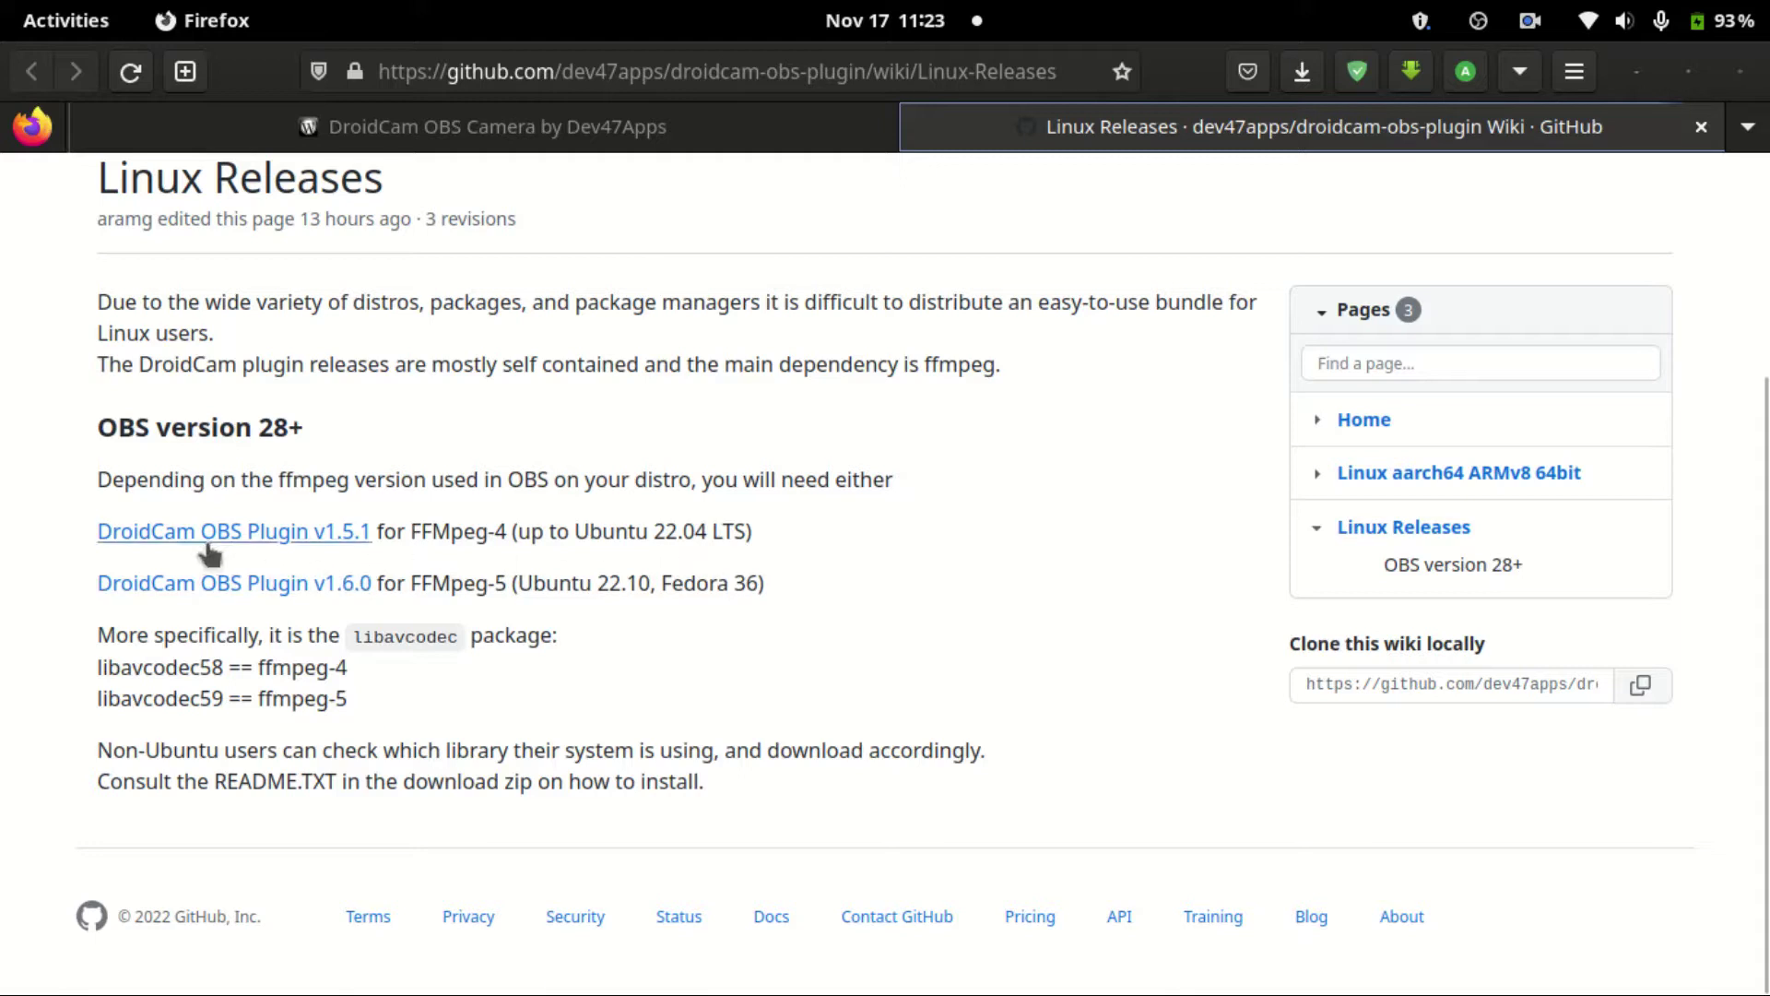
- Run ffmpeg -version in a new terminal, confirming ffmpeg n5.1.2 with libavcodec 59
drag(411, 531, 518, 532)
key(ctrl+alt+t)
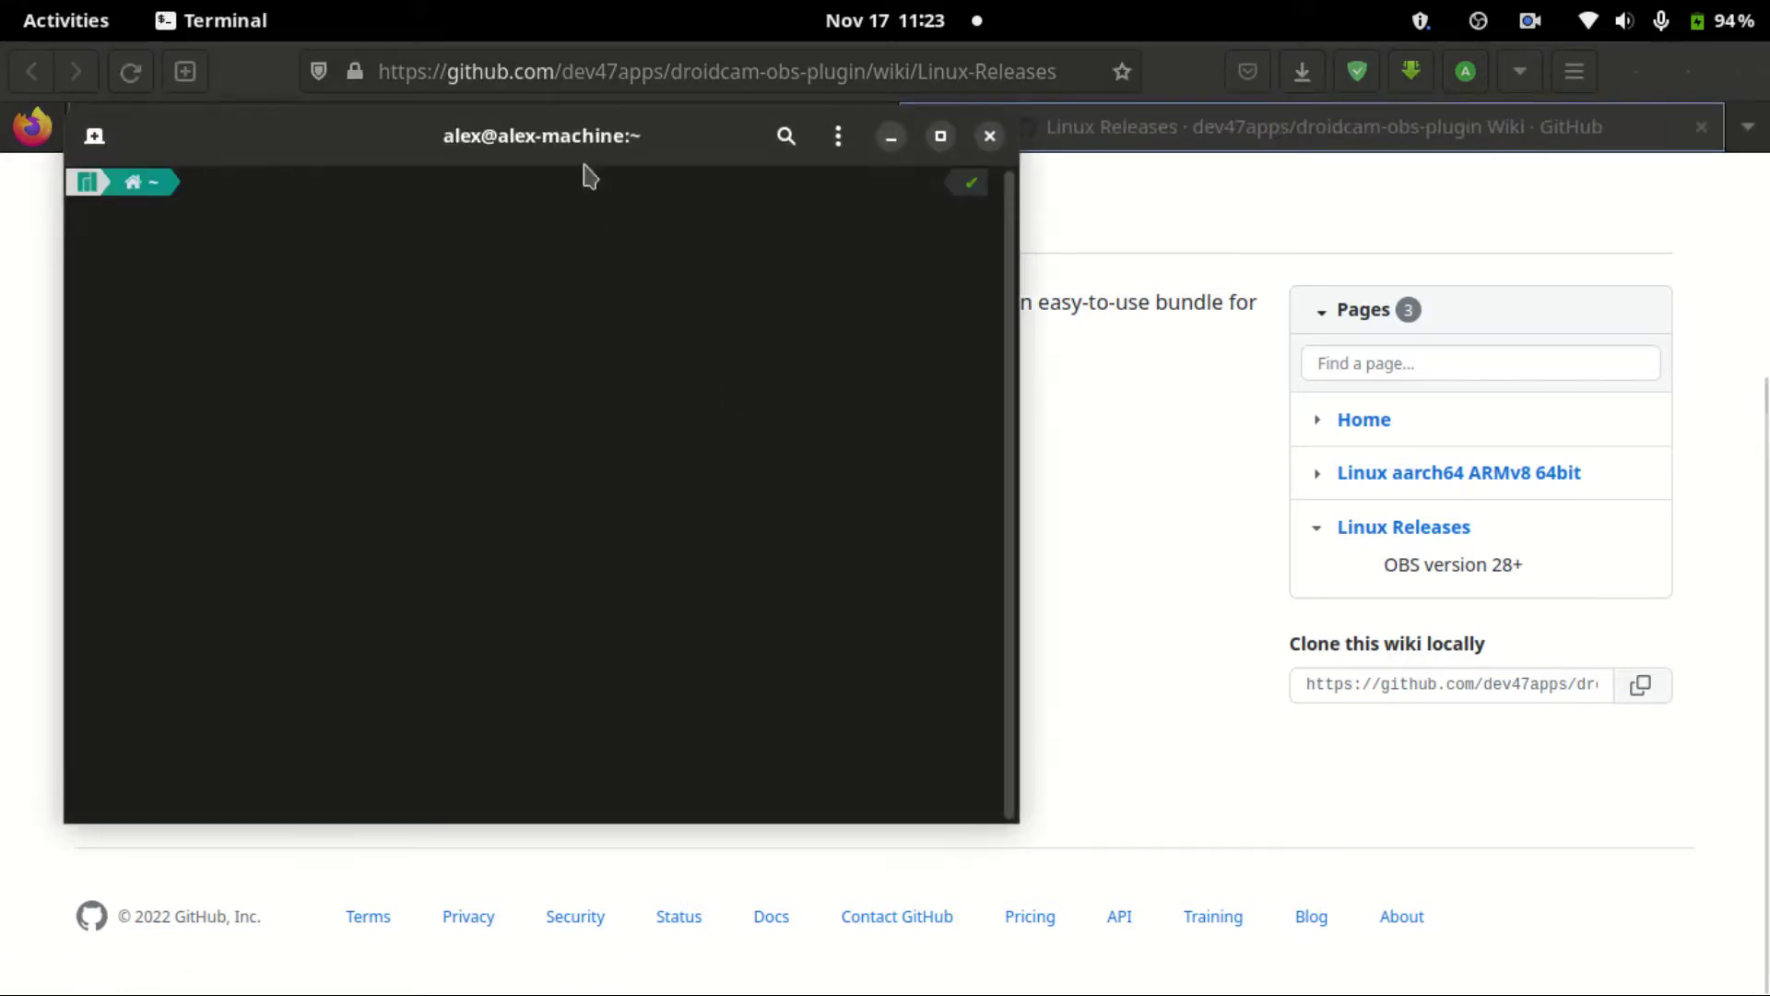
drag(588, 153, 1166, 301)
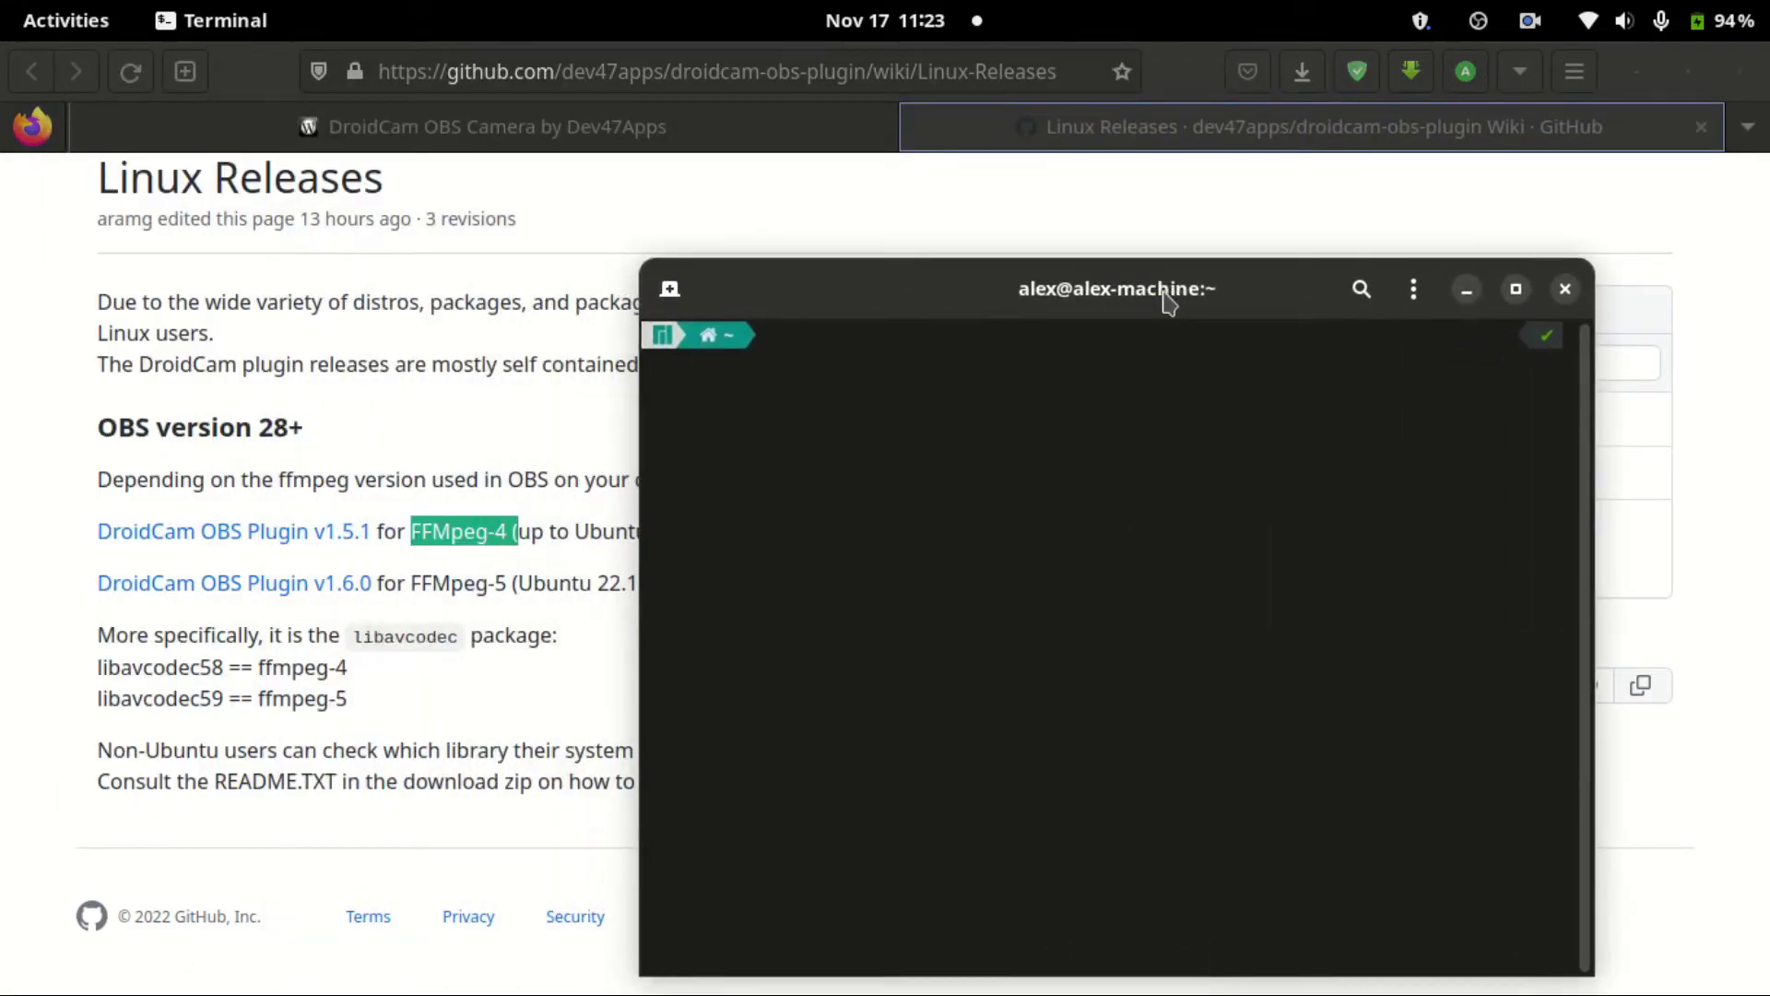
text(ffmpr)
key(BackSpace)
key(Right)
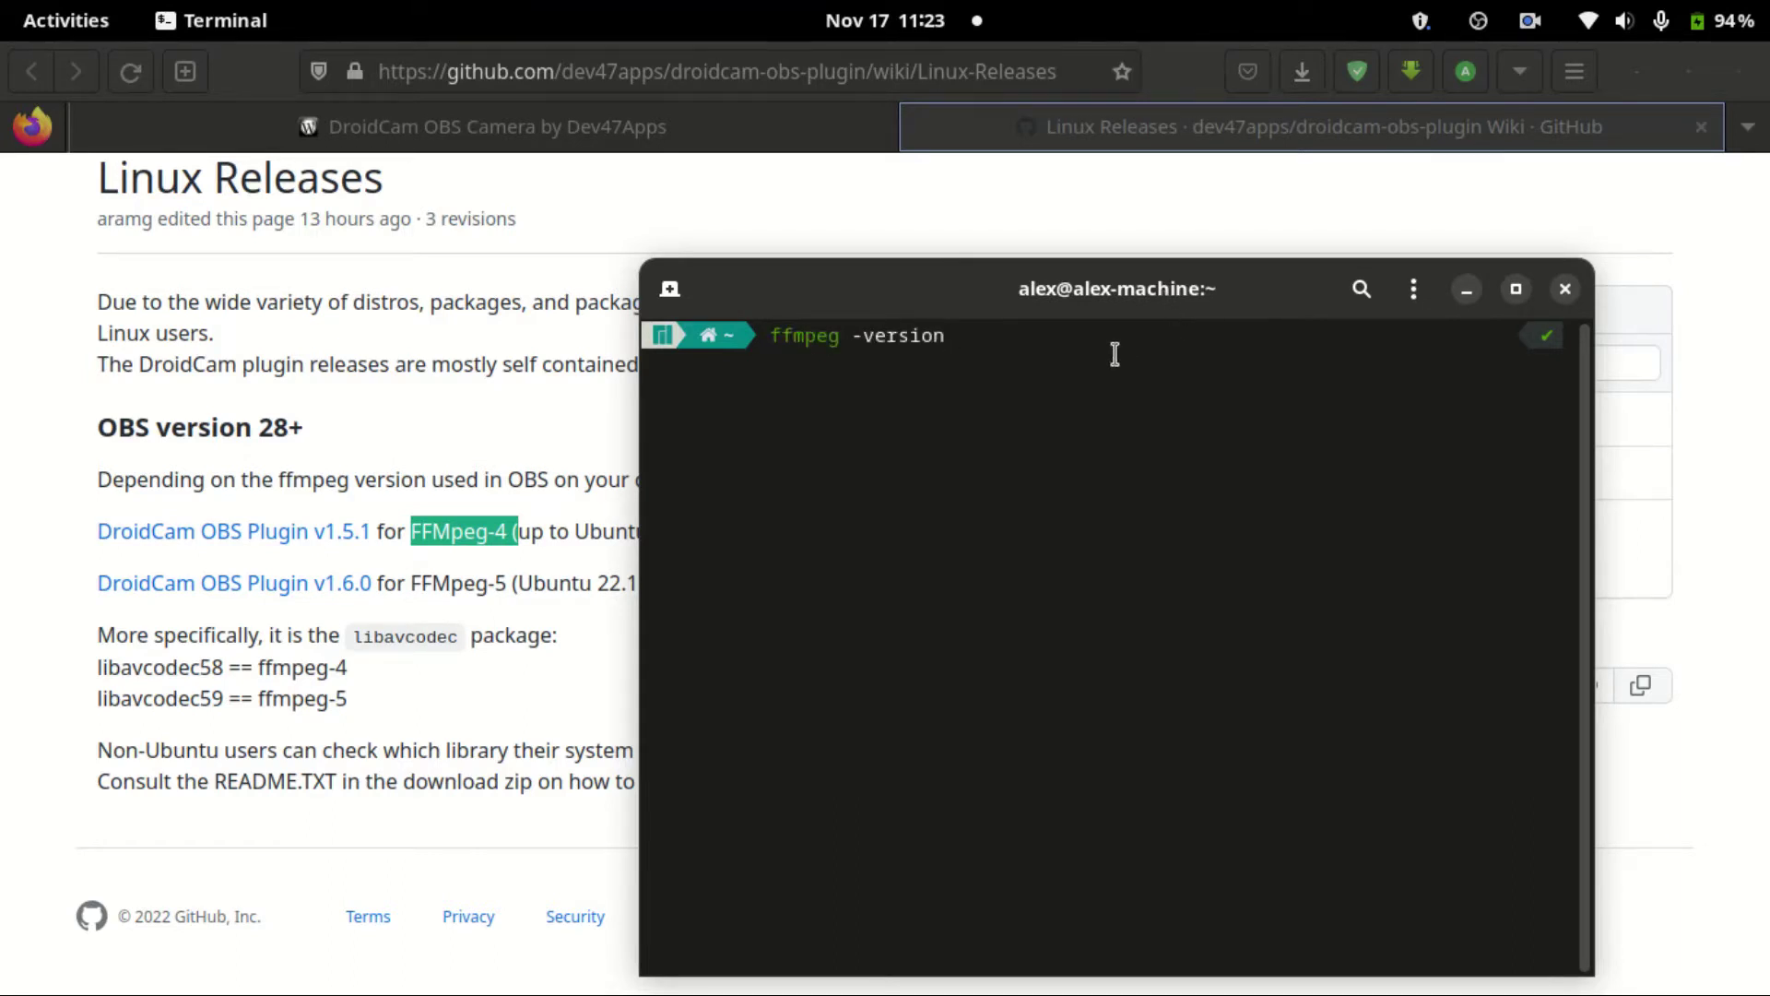
key(Return)
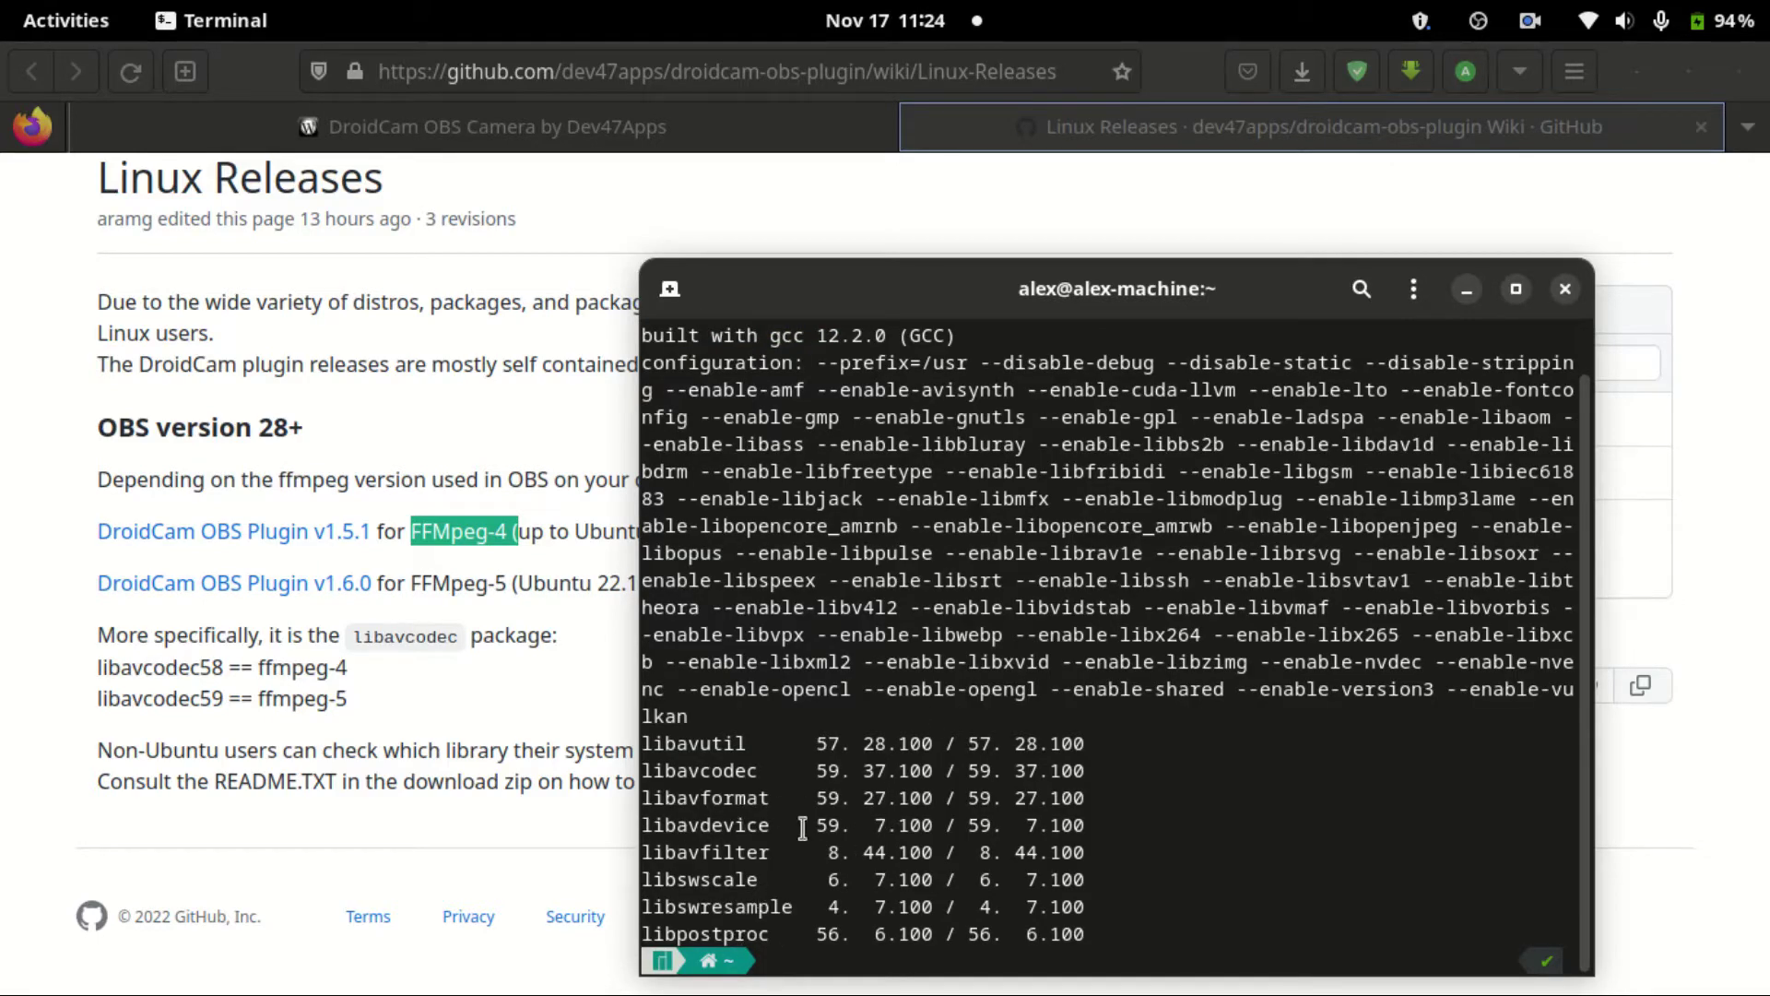
scroll(811, 821, up, 1)
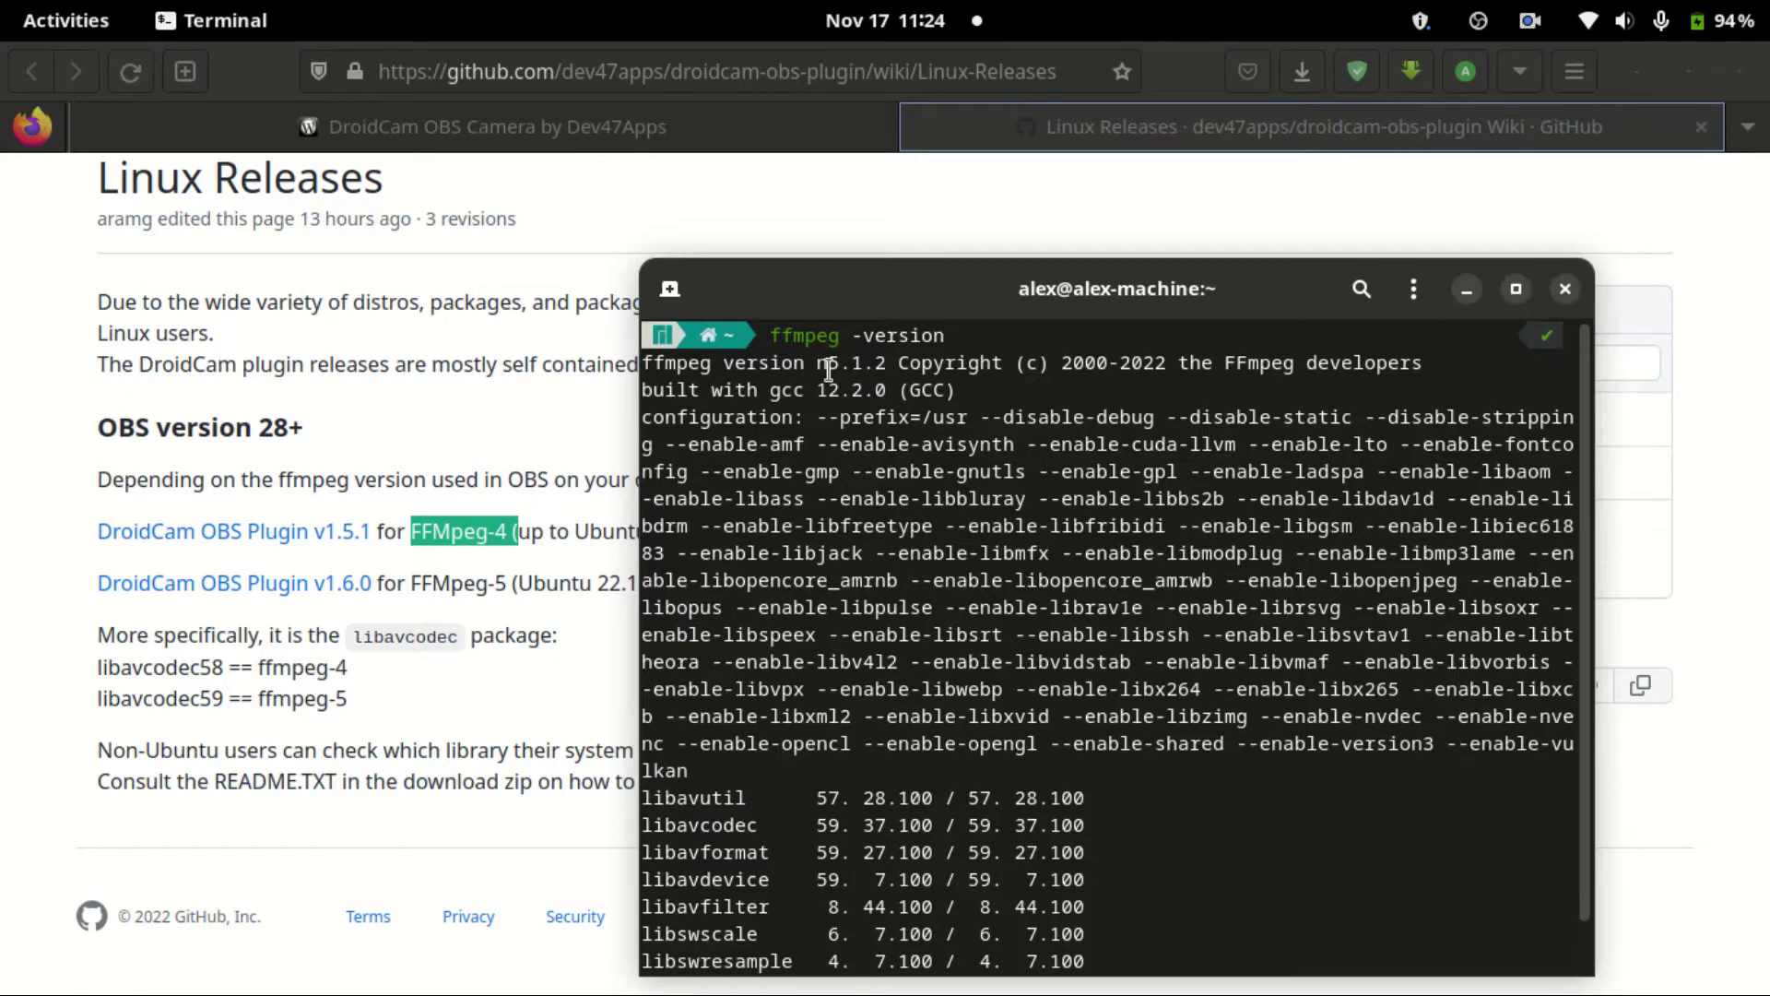
- Open the DroidCam OBS Plugin v1.6.0 release and download droidcam_obs_1.6.0_linux.zip
click(452, 545)
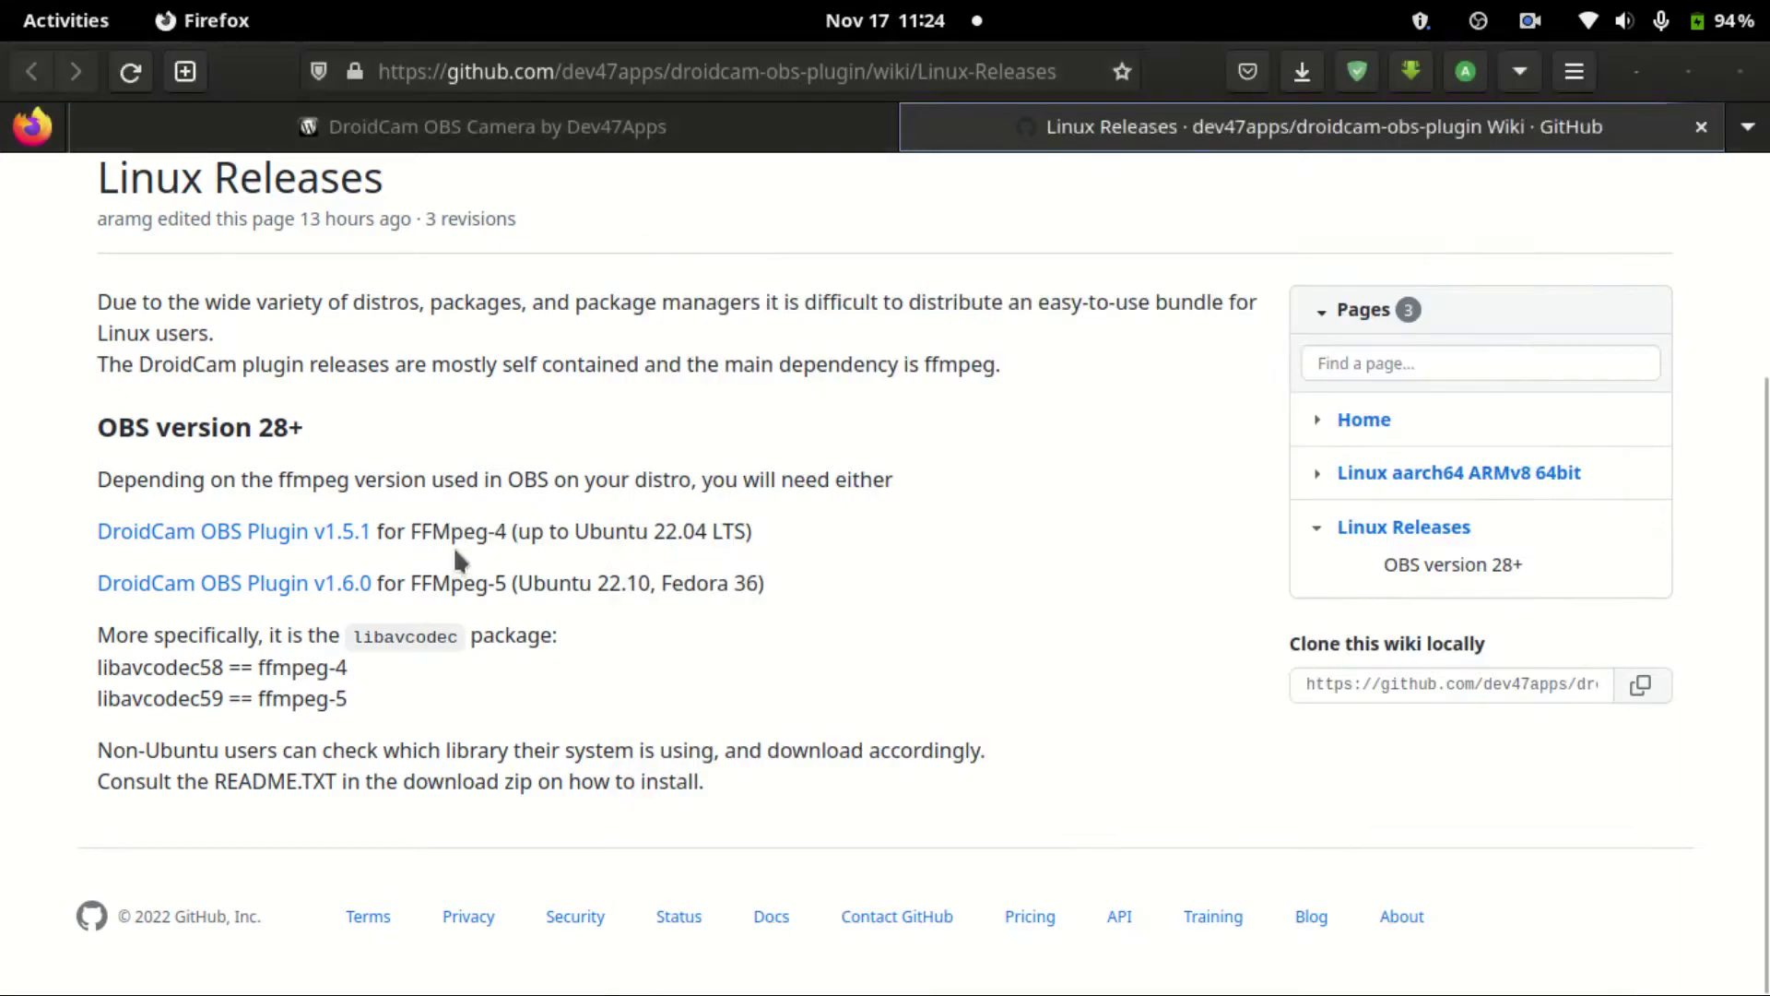
drag(427, 583, 519, 584)
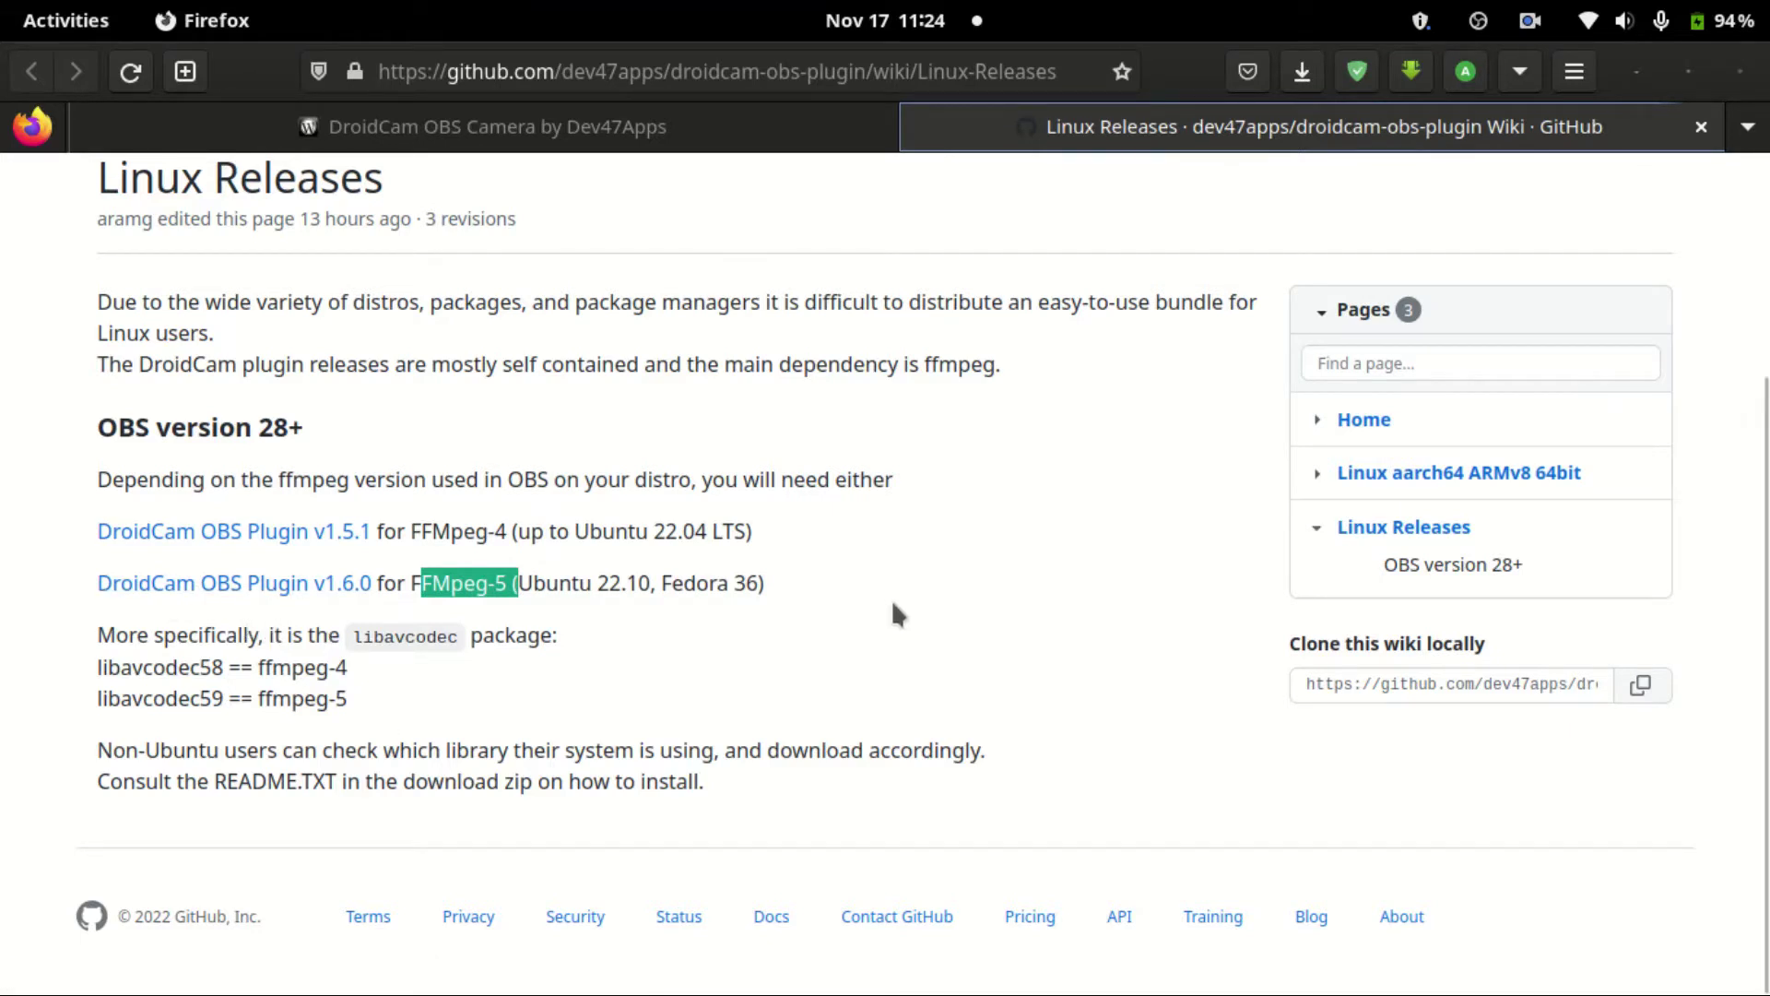
click(1046, 575)
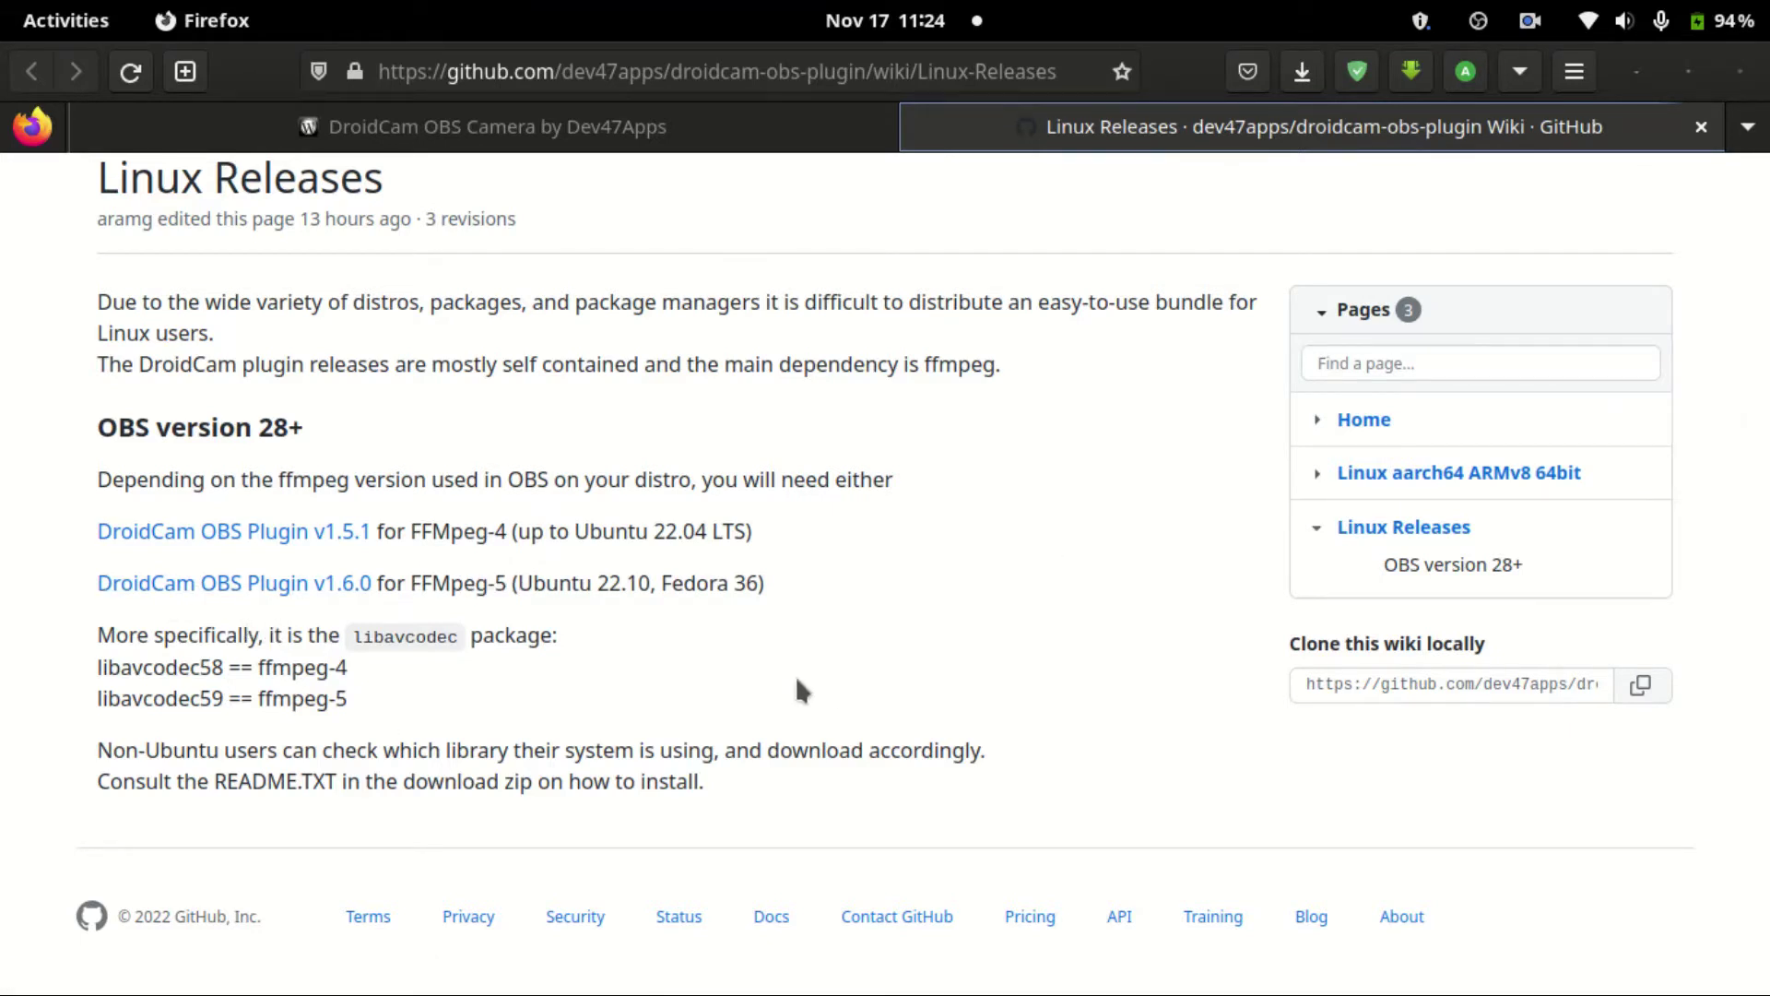
click(222, 585)
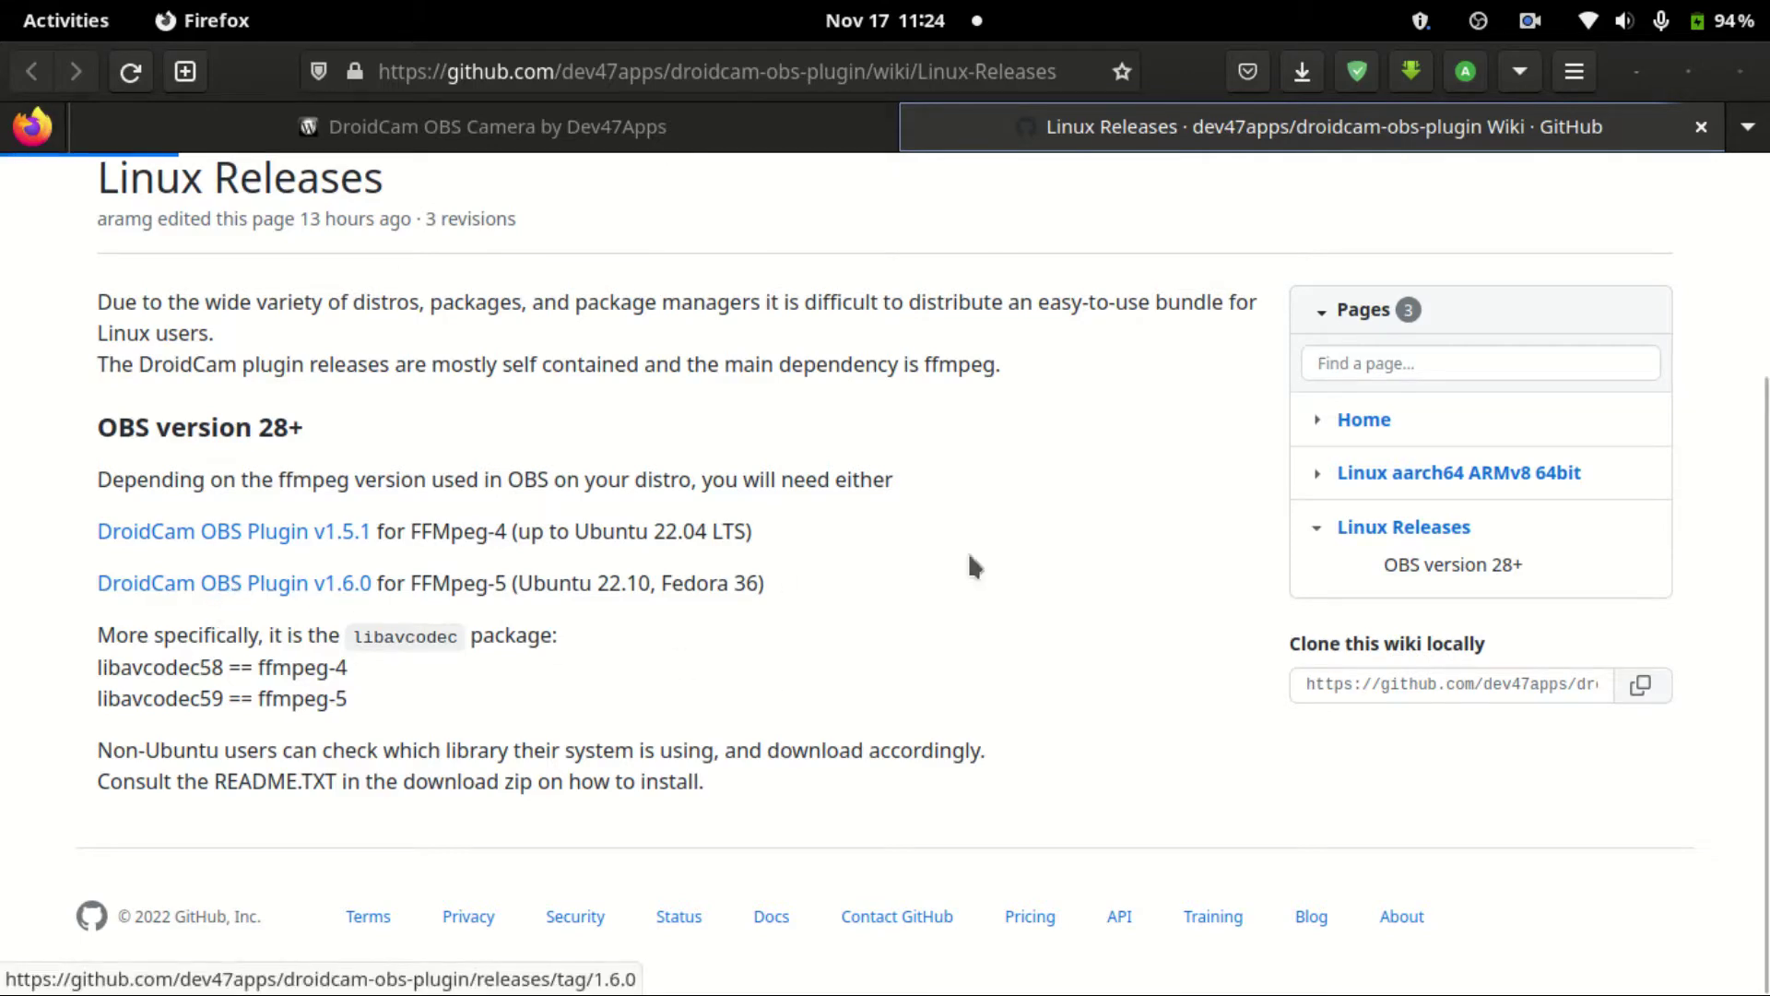
scroll(1077, 654, down, 6)
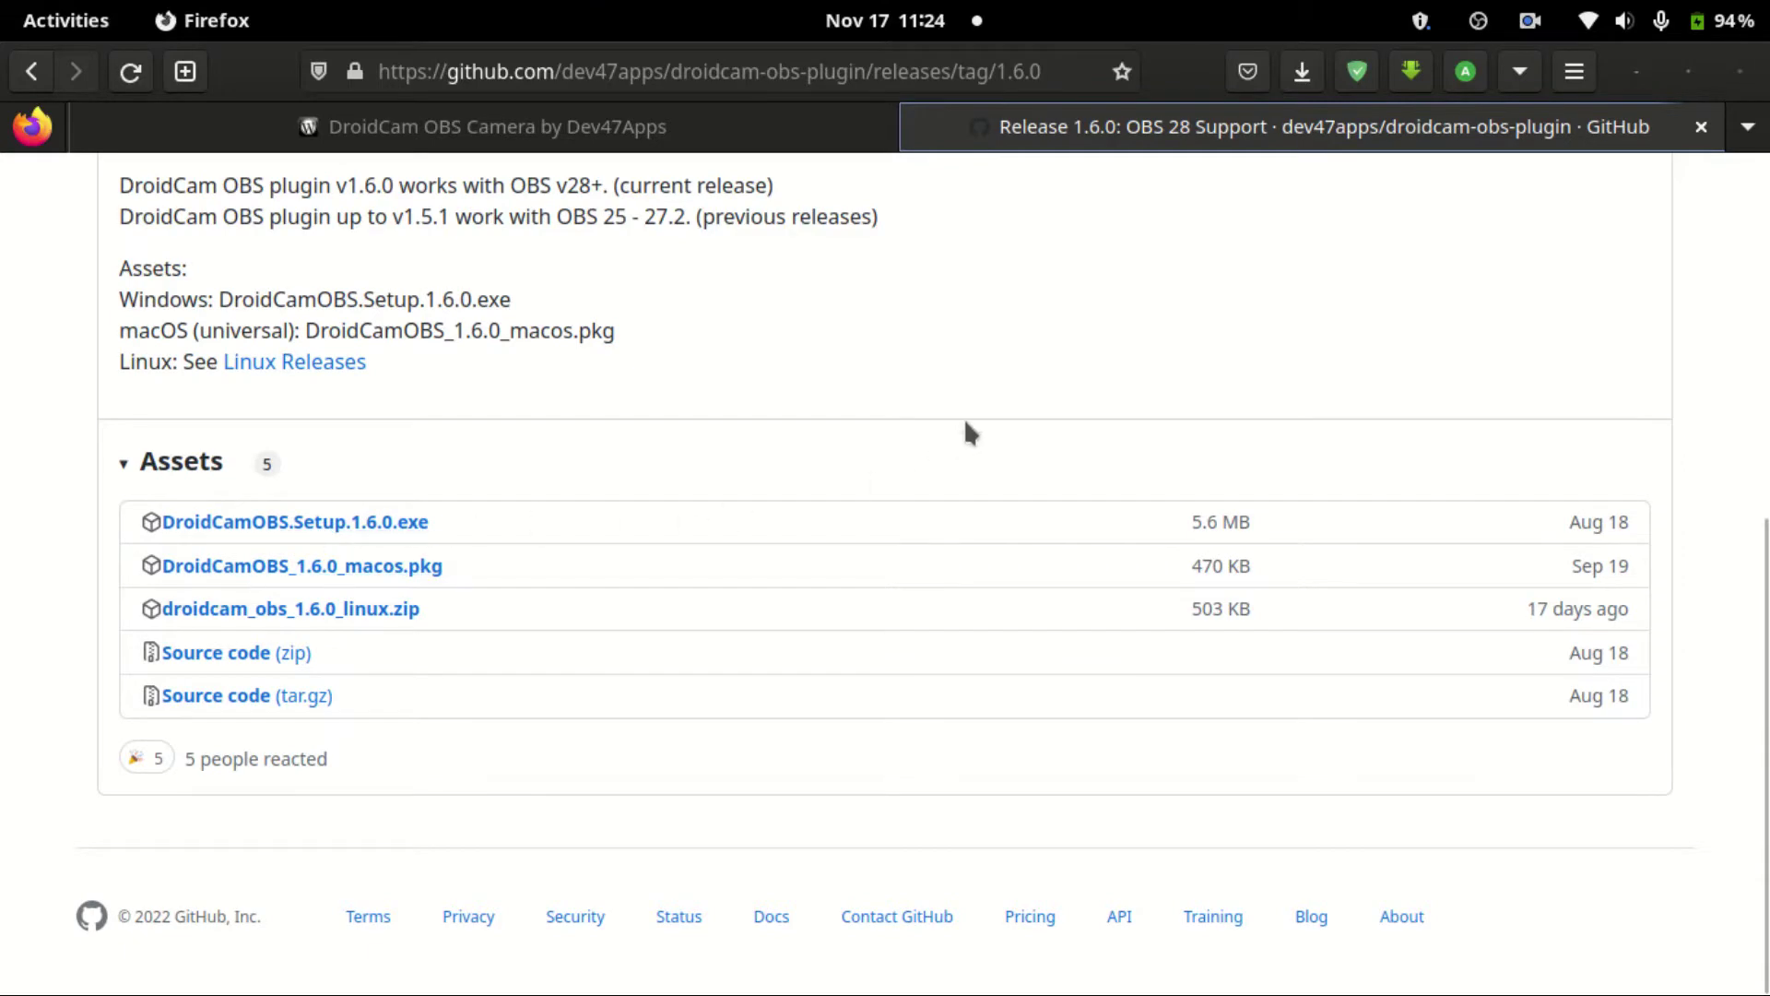
scroll(975, 422, up, 6)
scroll(972, 553, down, 6)
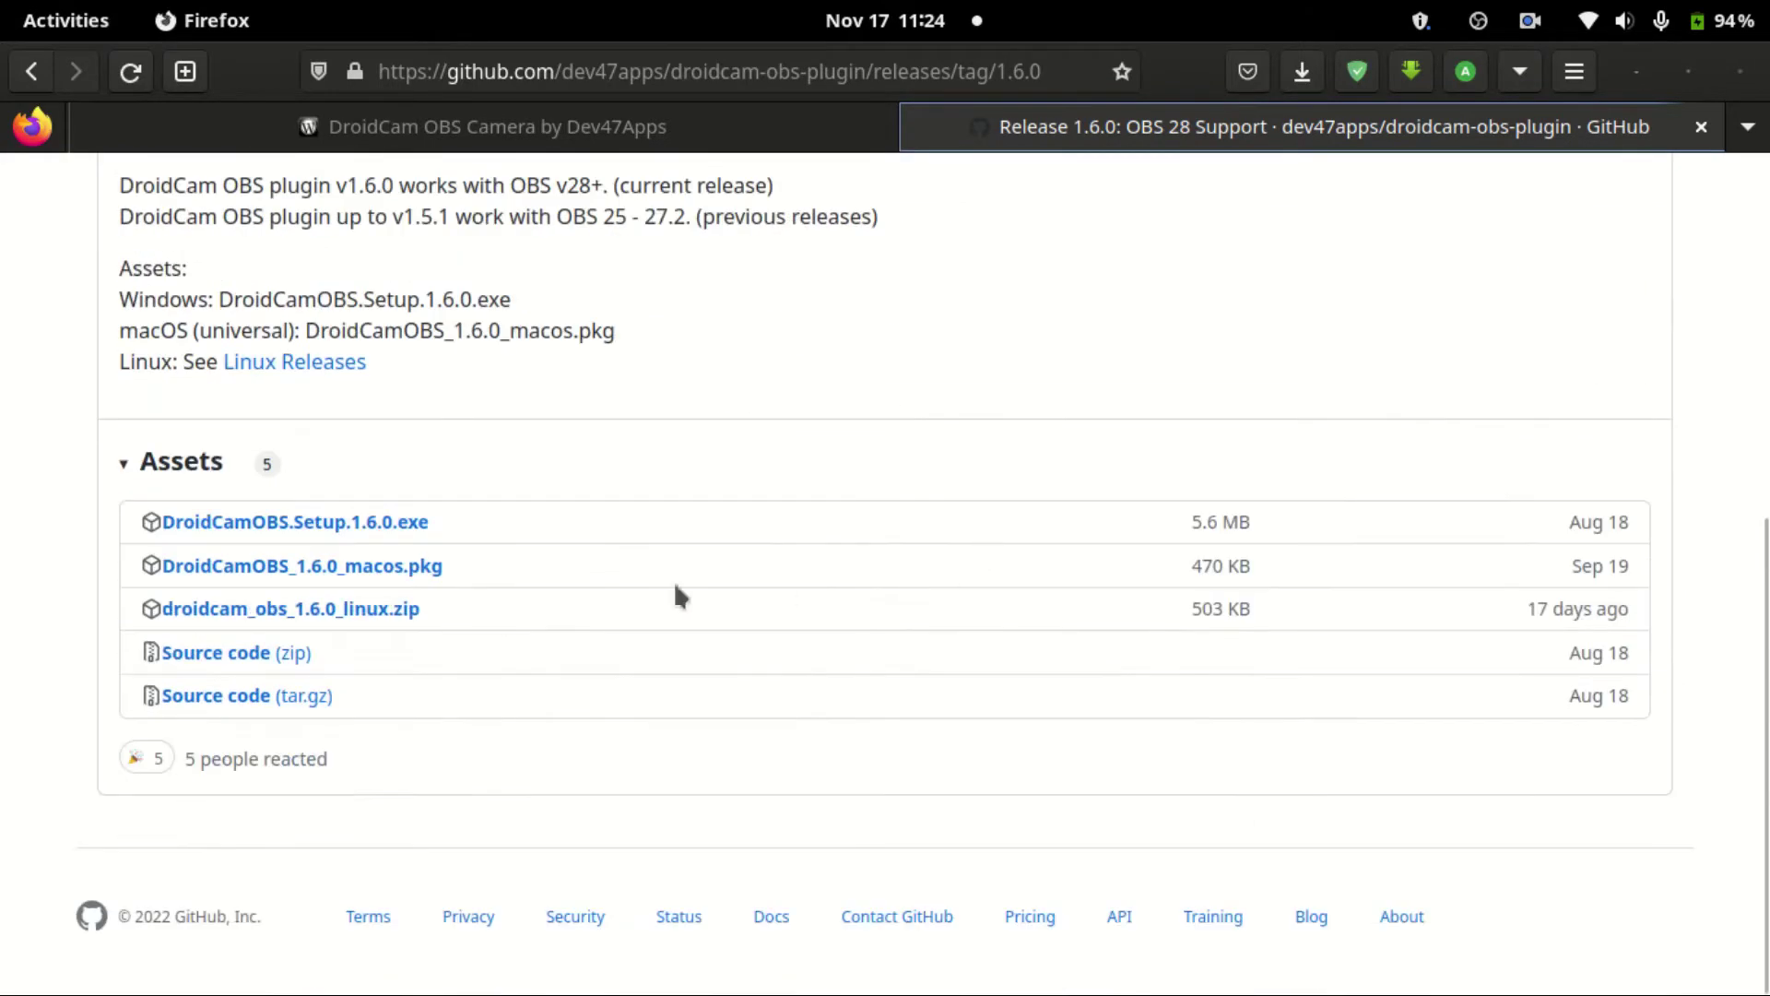
click(272, 616)
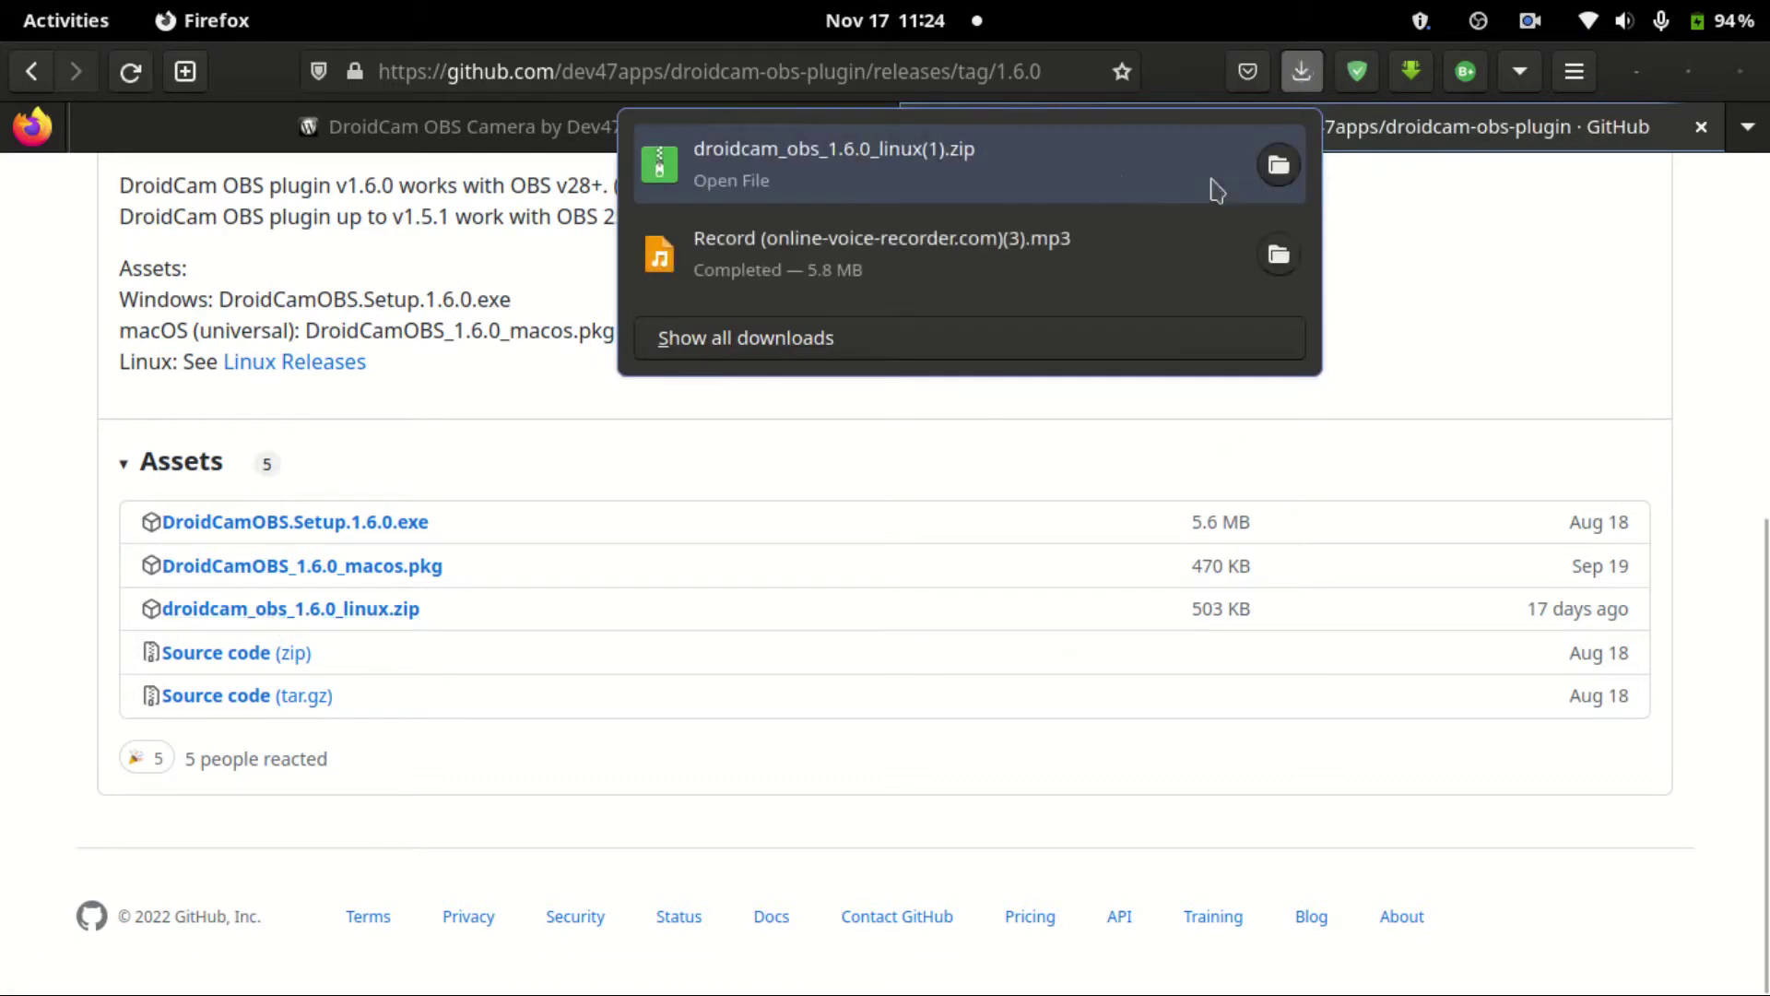
- Extract the downloaded droidcam_obs_1.6.0_linux zip into the Downloads folder
click(1278, 166)
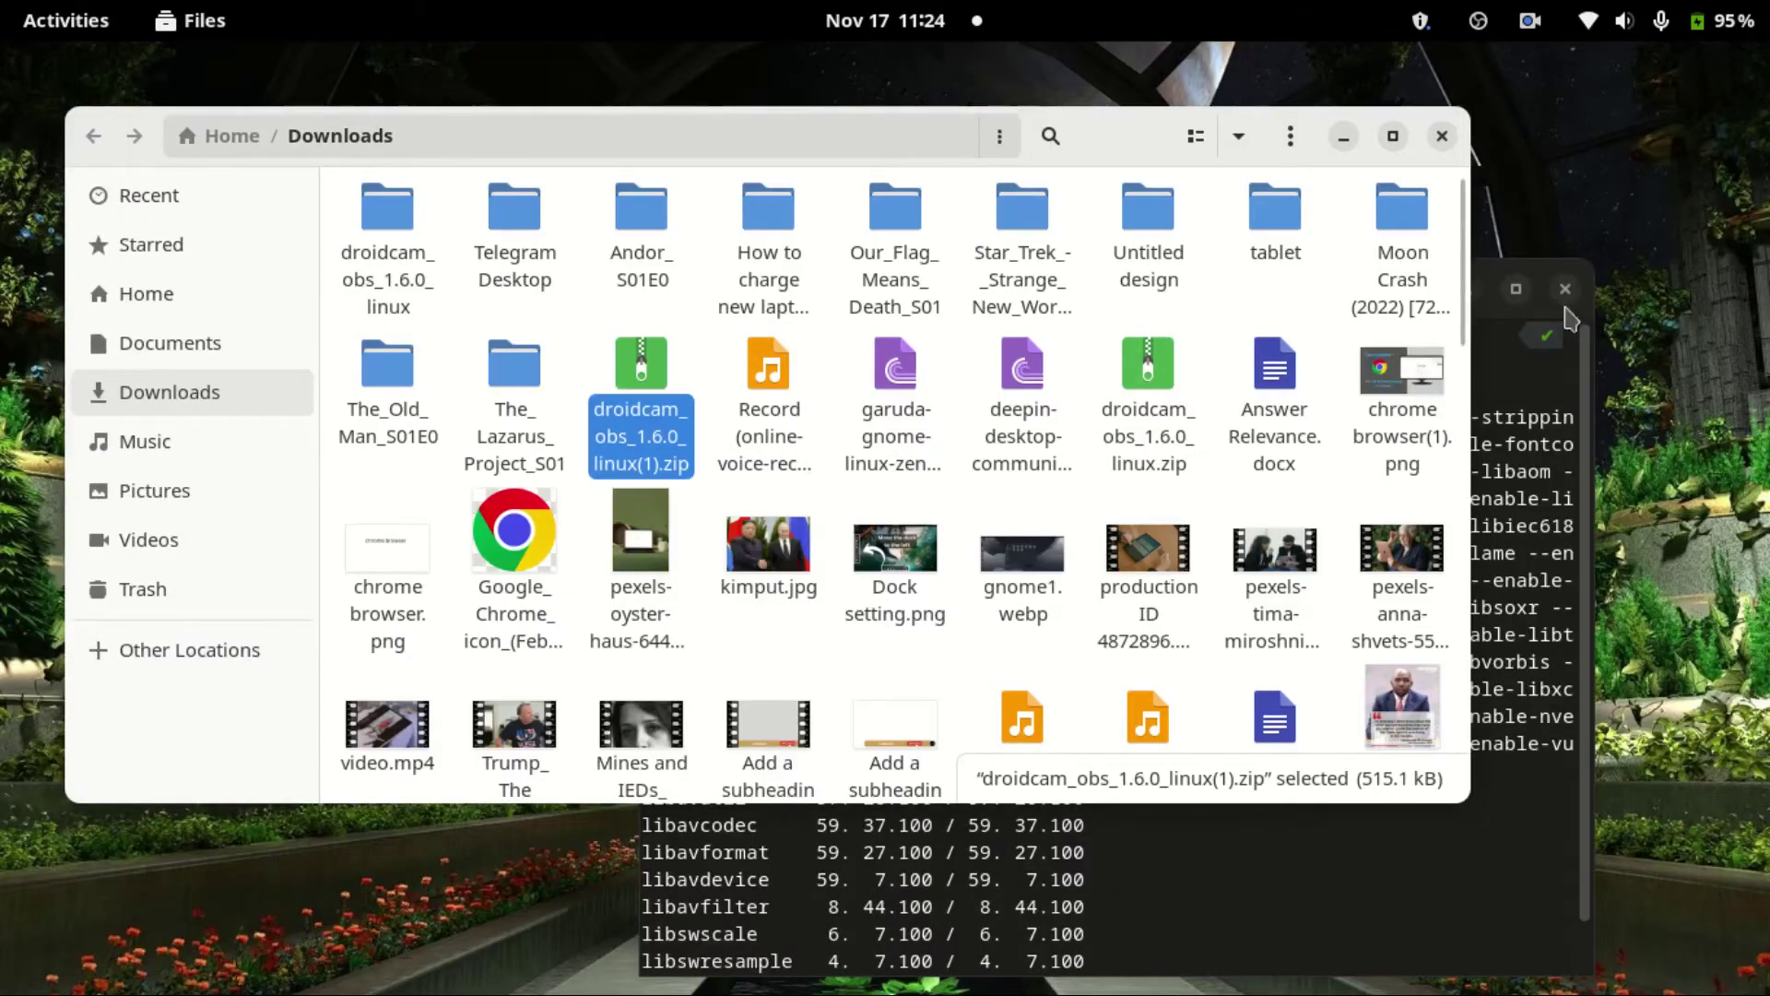
click(1564, 288)
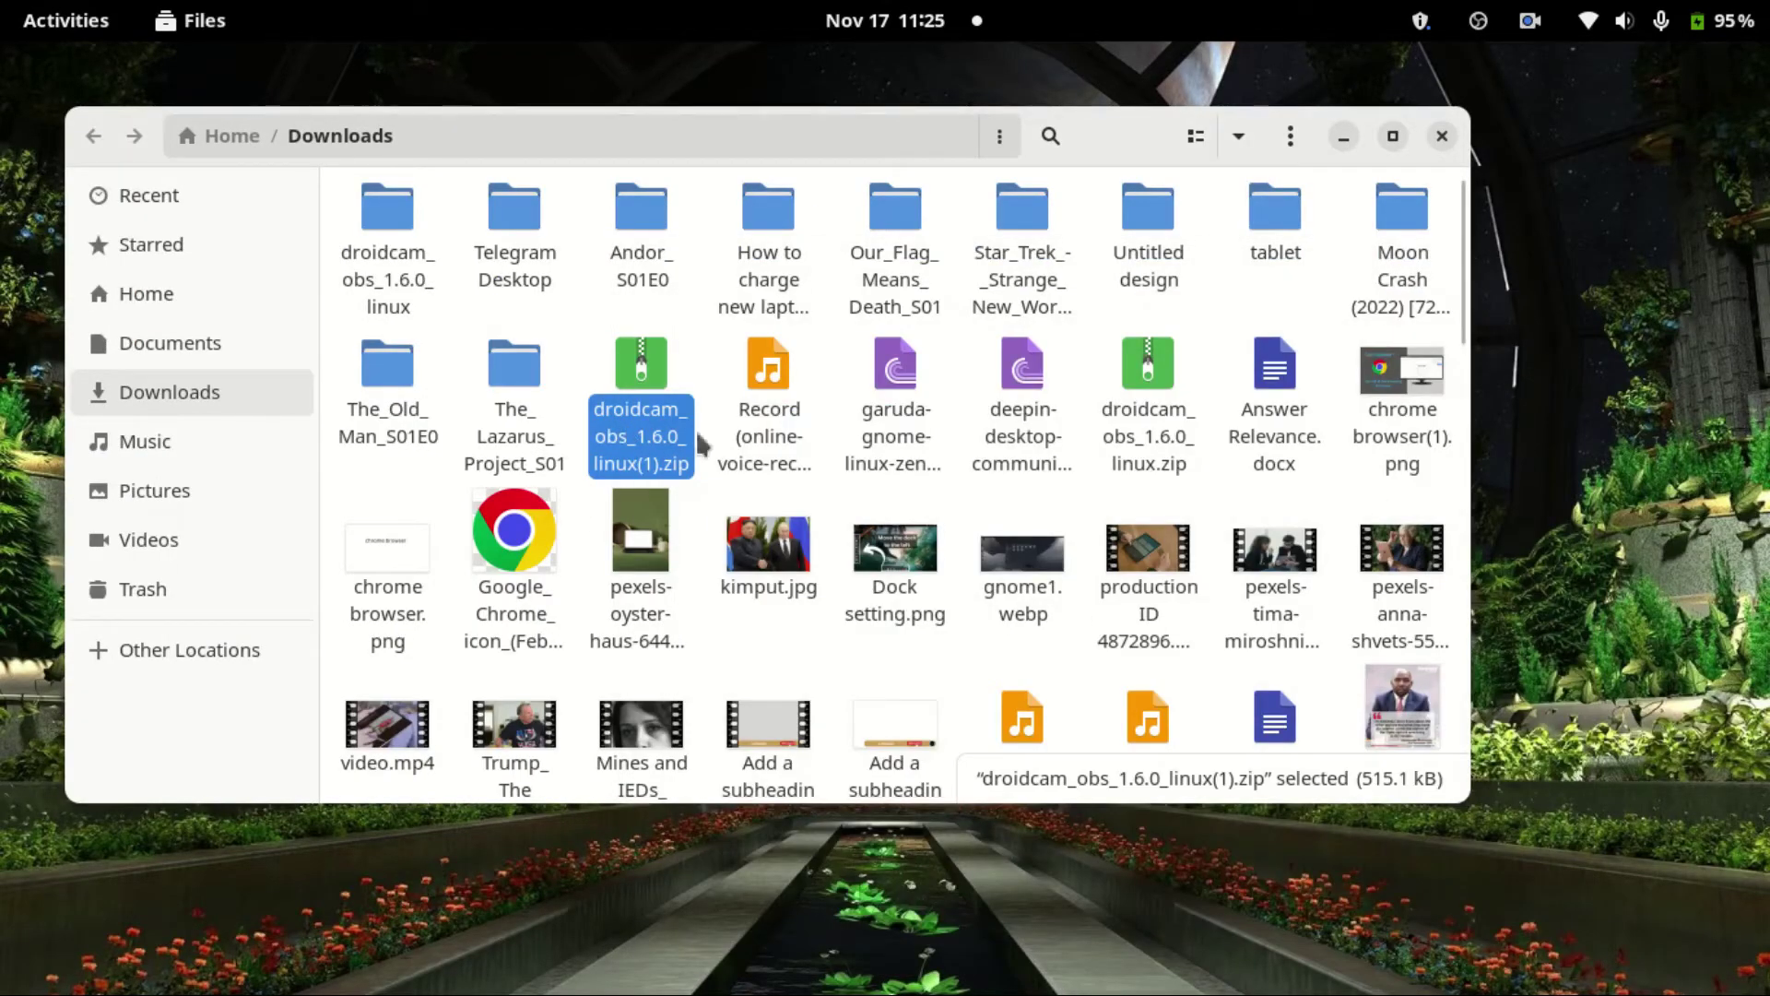
right_click(640, 396)
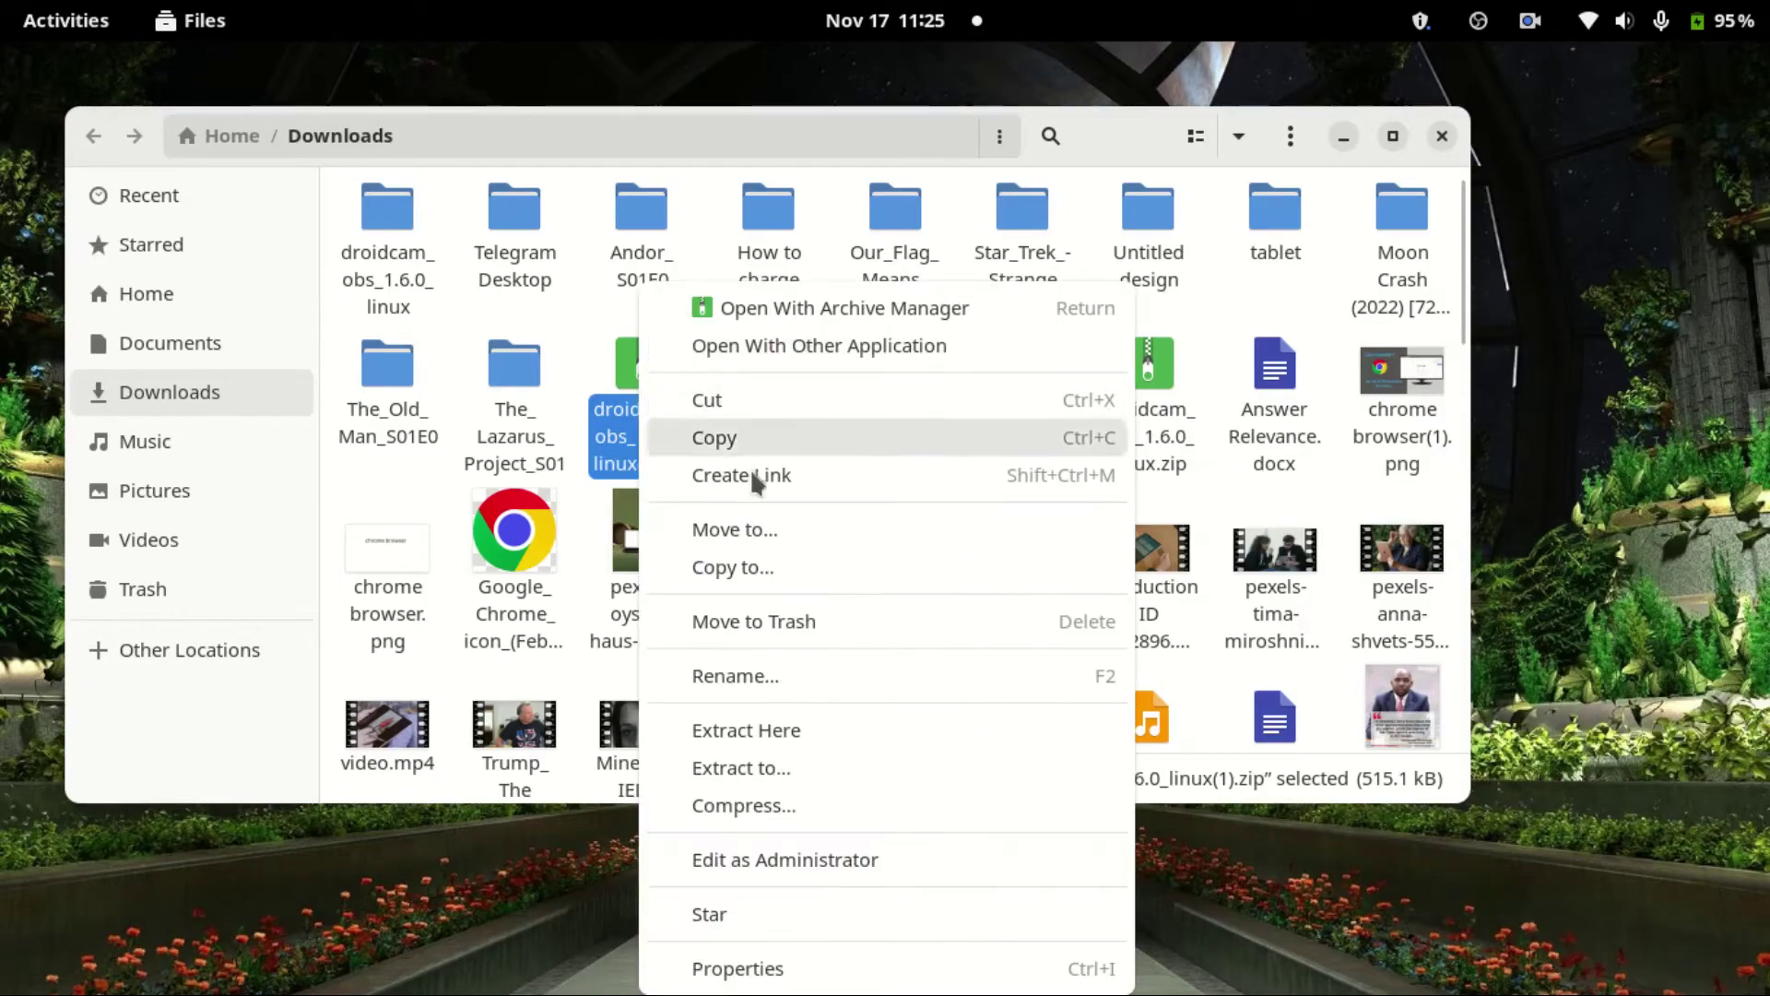
click(745, 728)
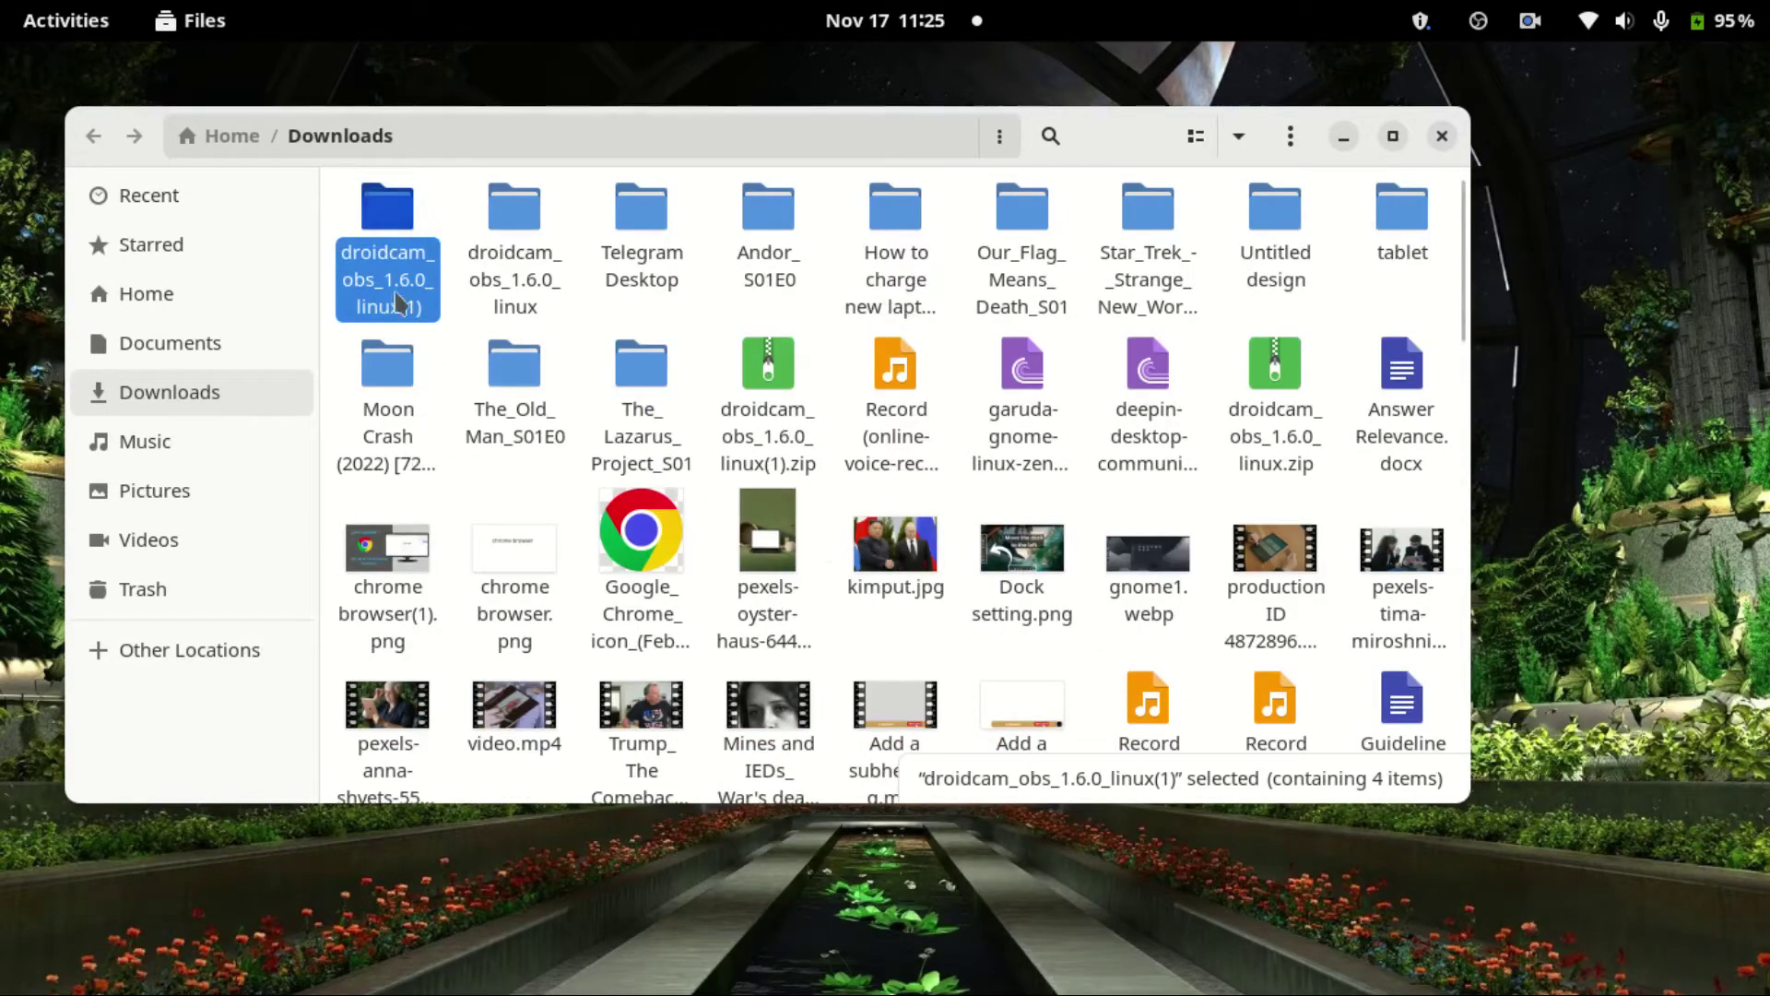
- Copy droidcam-obs.so from the extracted droidcam-obs/bin/64bit folder
double_click(406, 254)
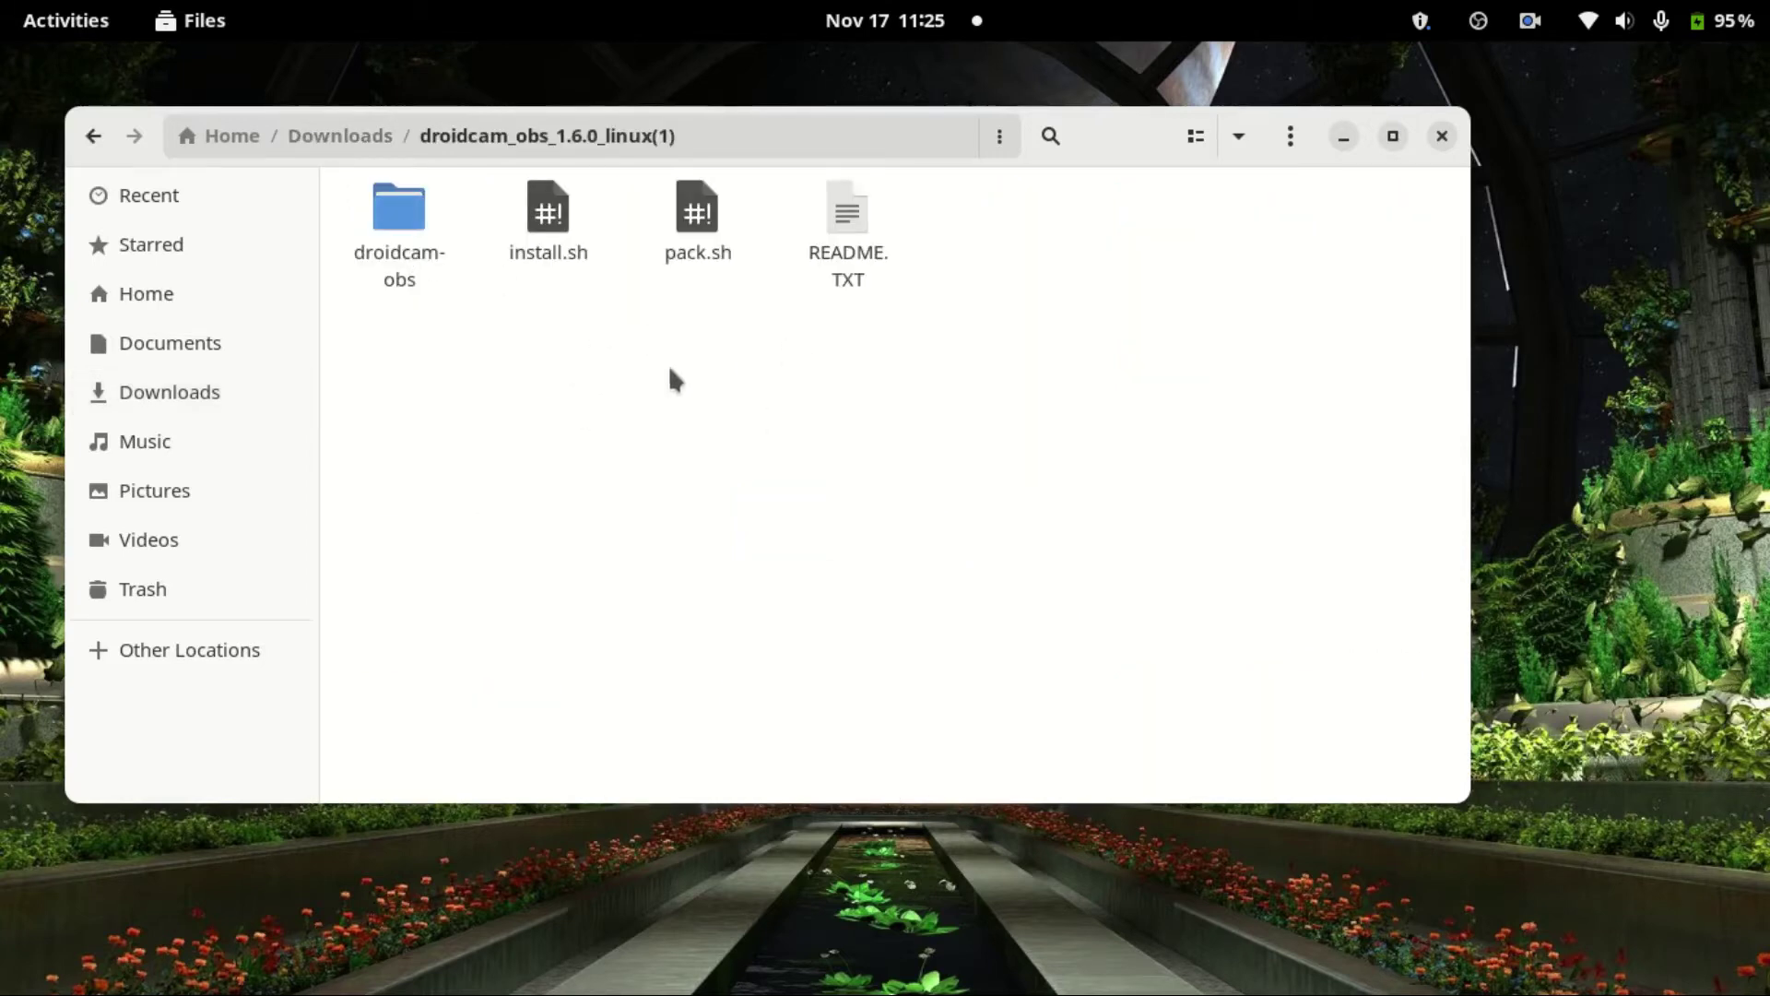
click(387, 275)
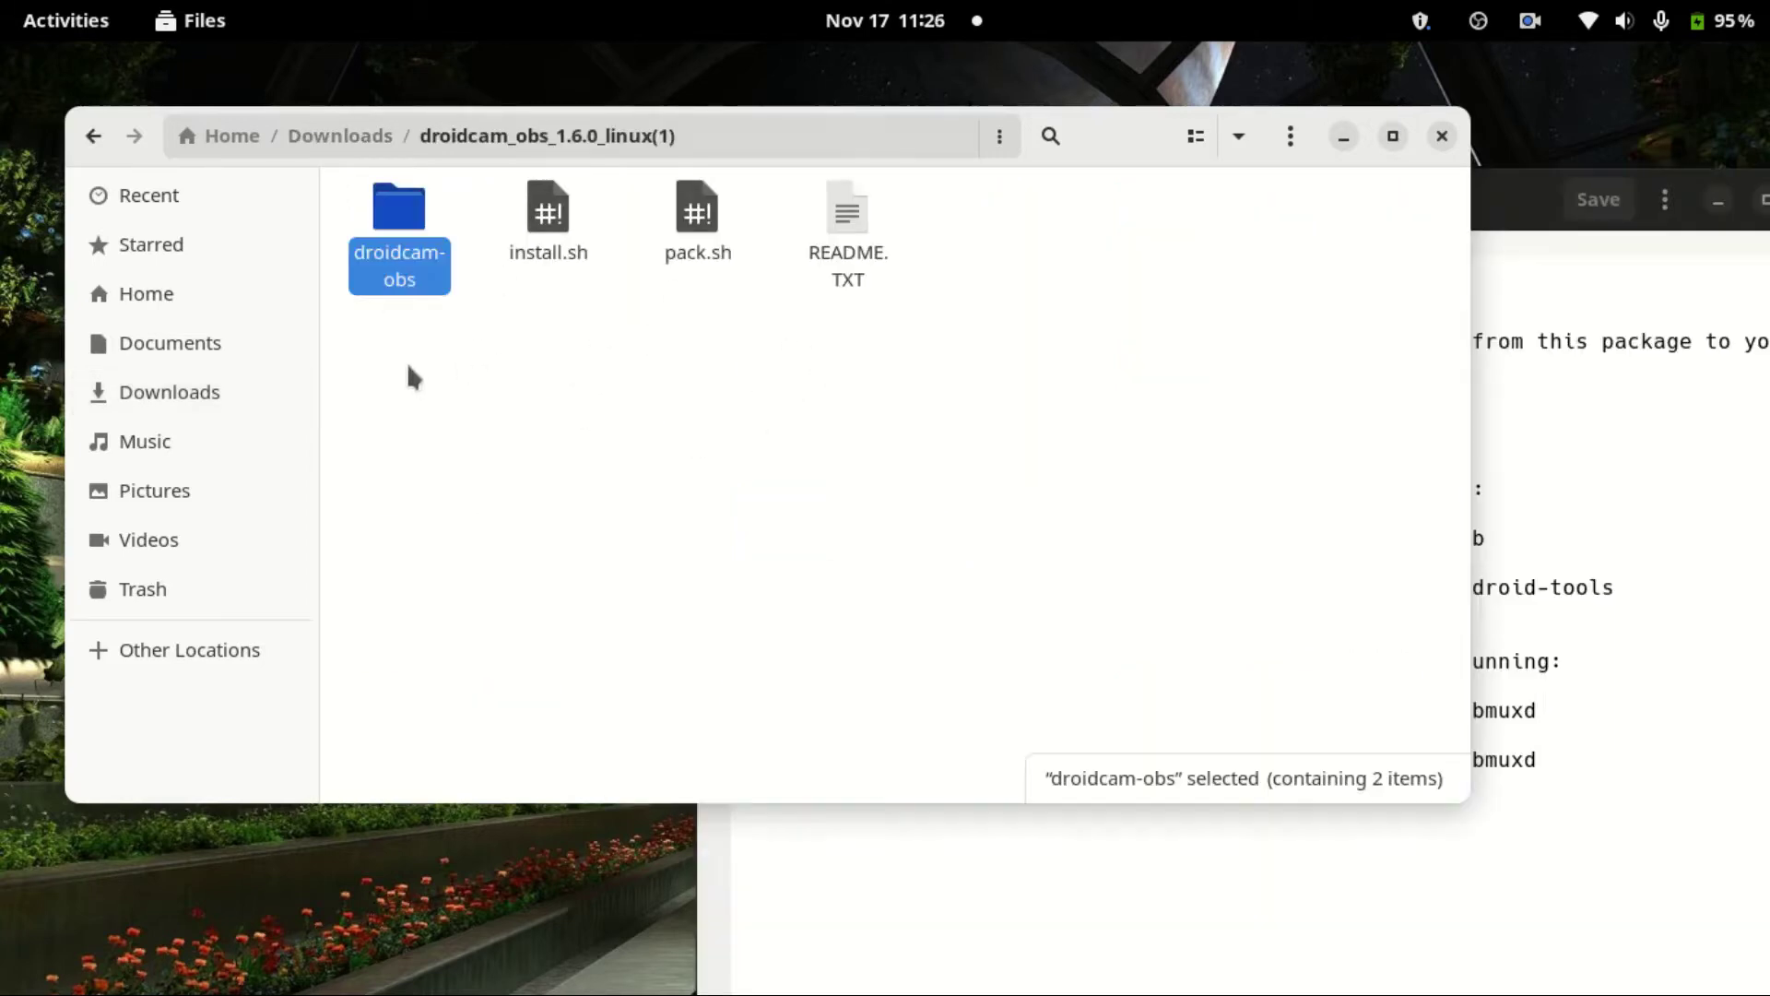
double_click(405, 255)
double_click(415, 223)
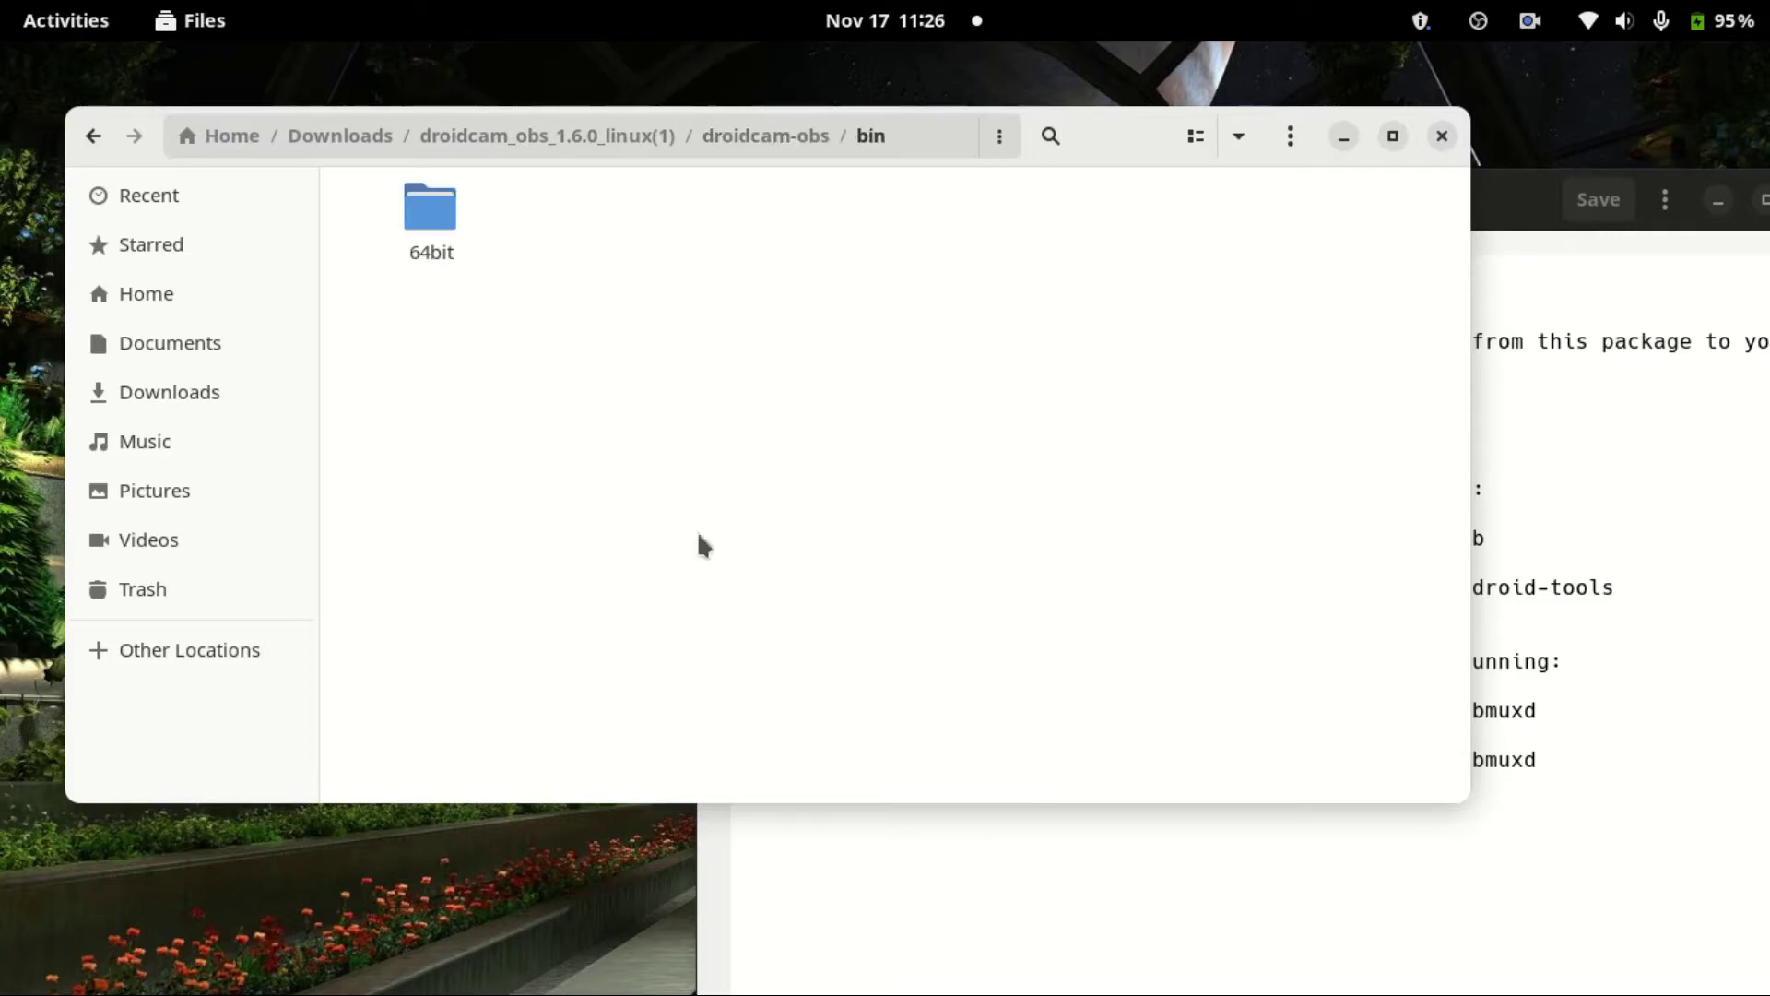
click(445, 214)
double_click(445, 214)
click(432, 260)
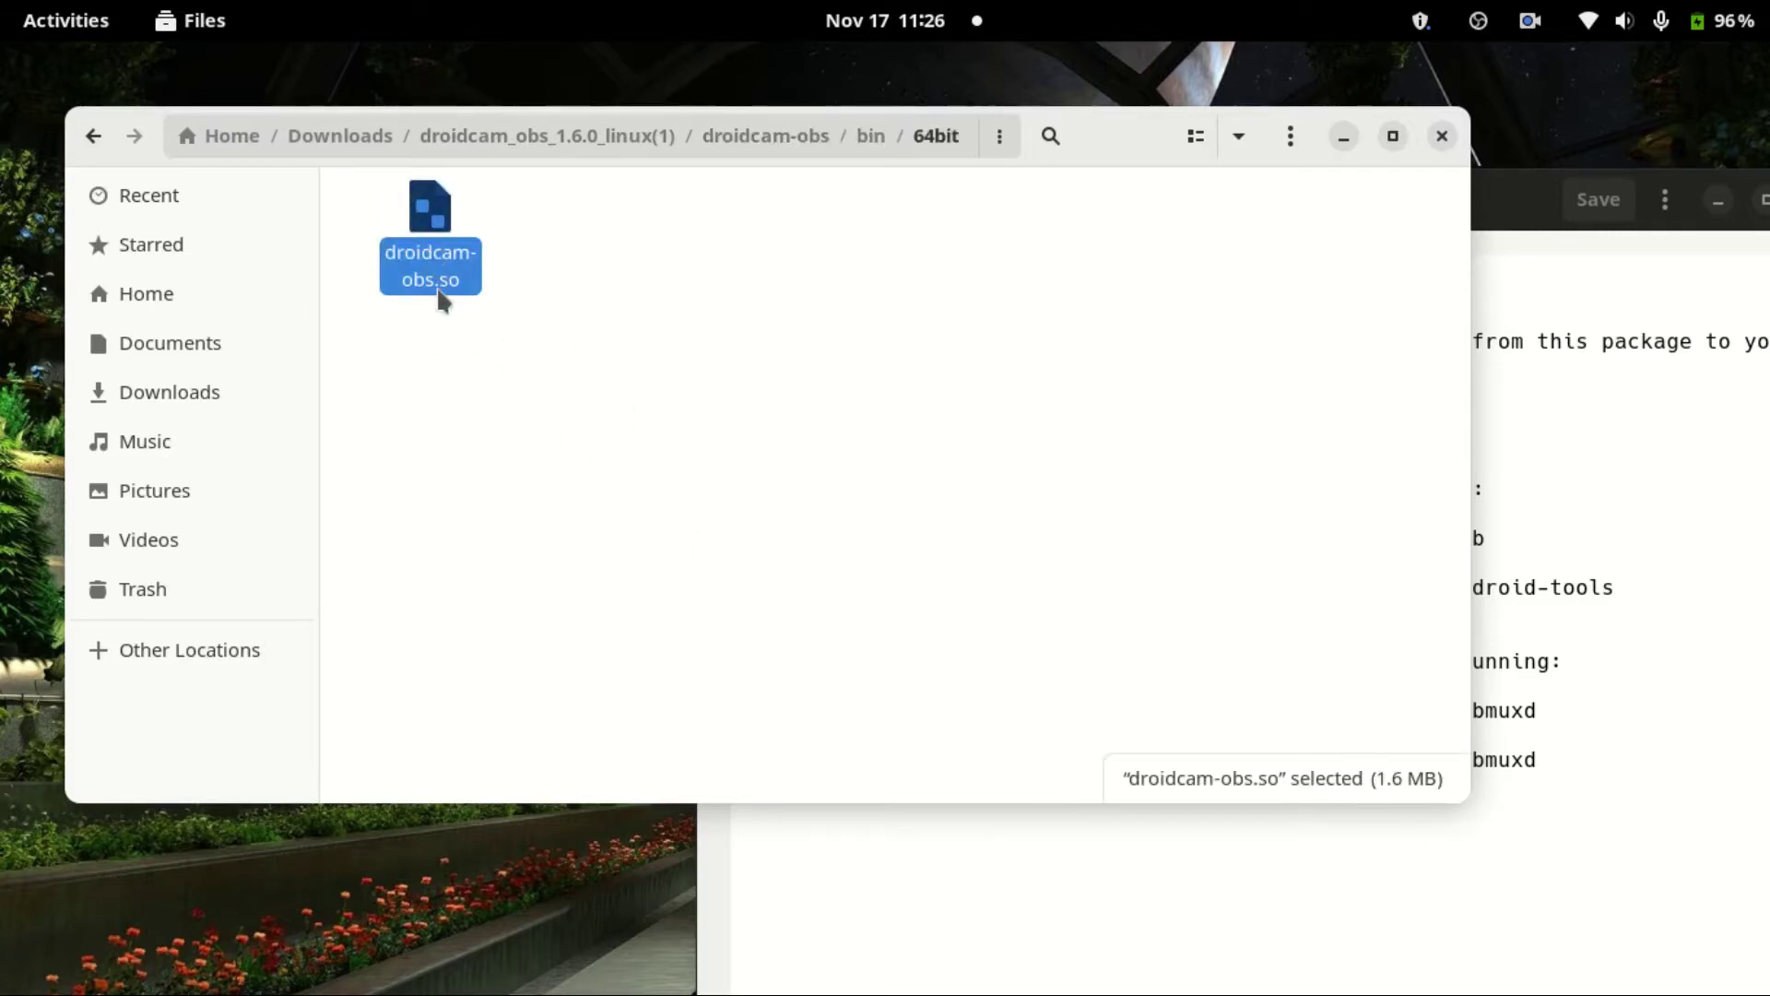
right_click(449, 274)
click(585, 415)
- Run sudo nautilus with the administrator password to open a root Files window
click(1343, 138)
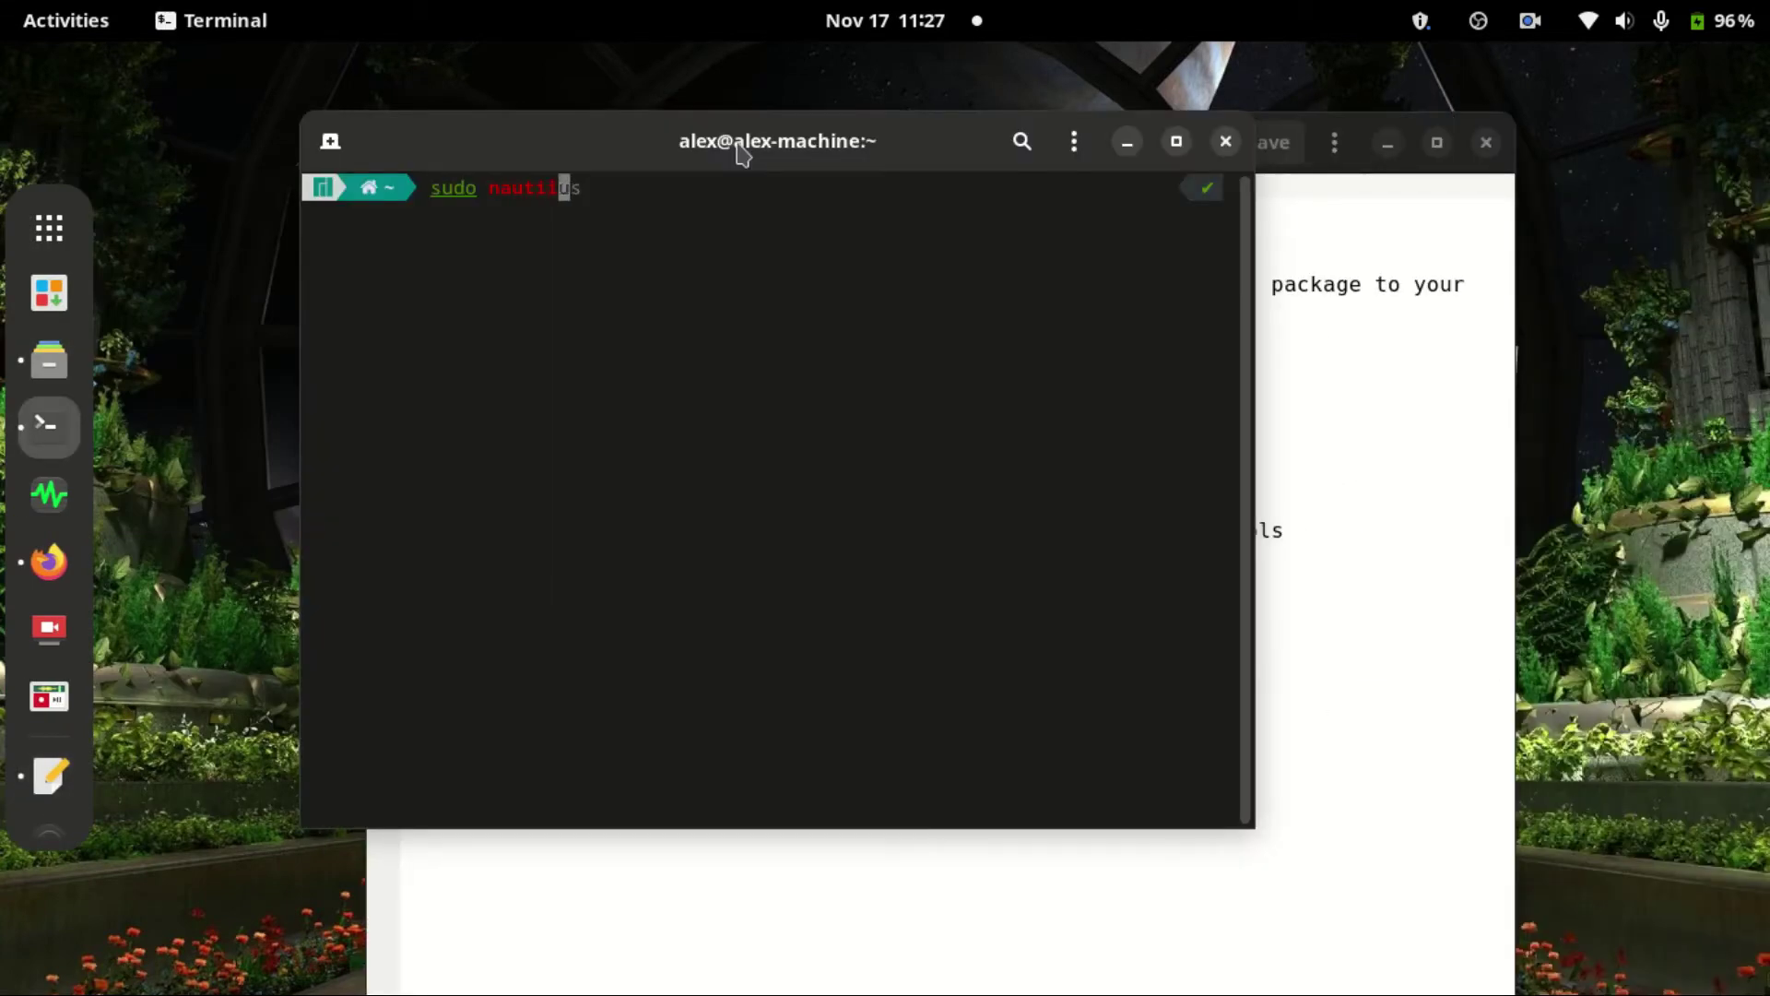
text(us)
key(Return)
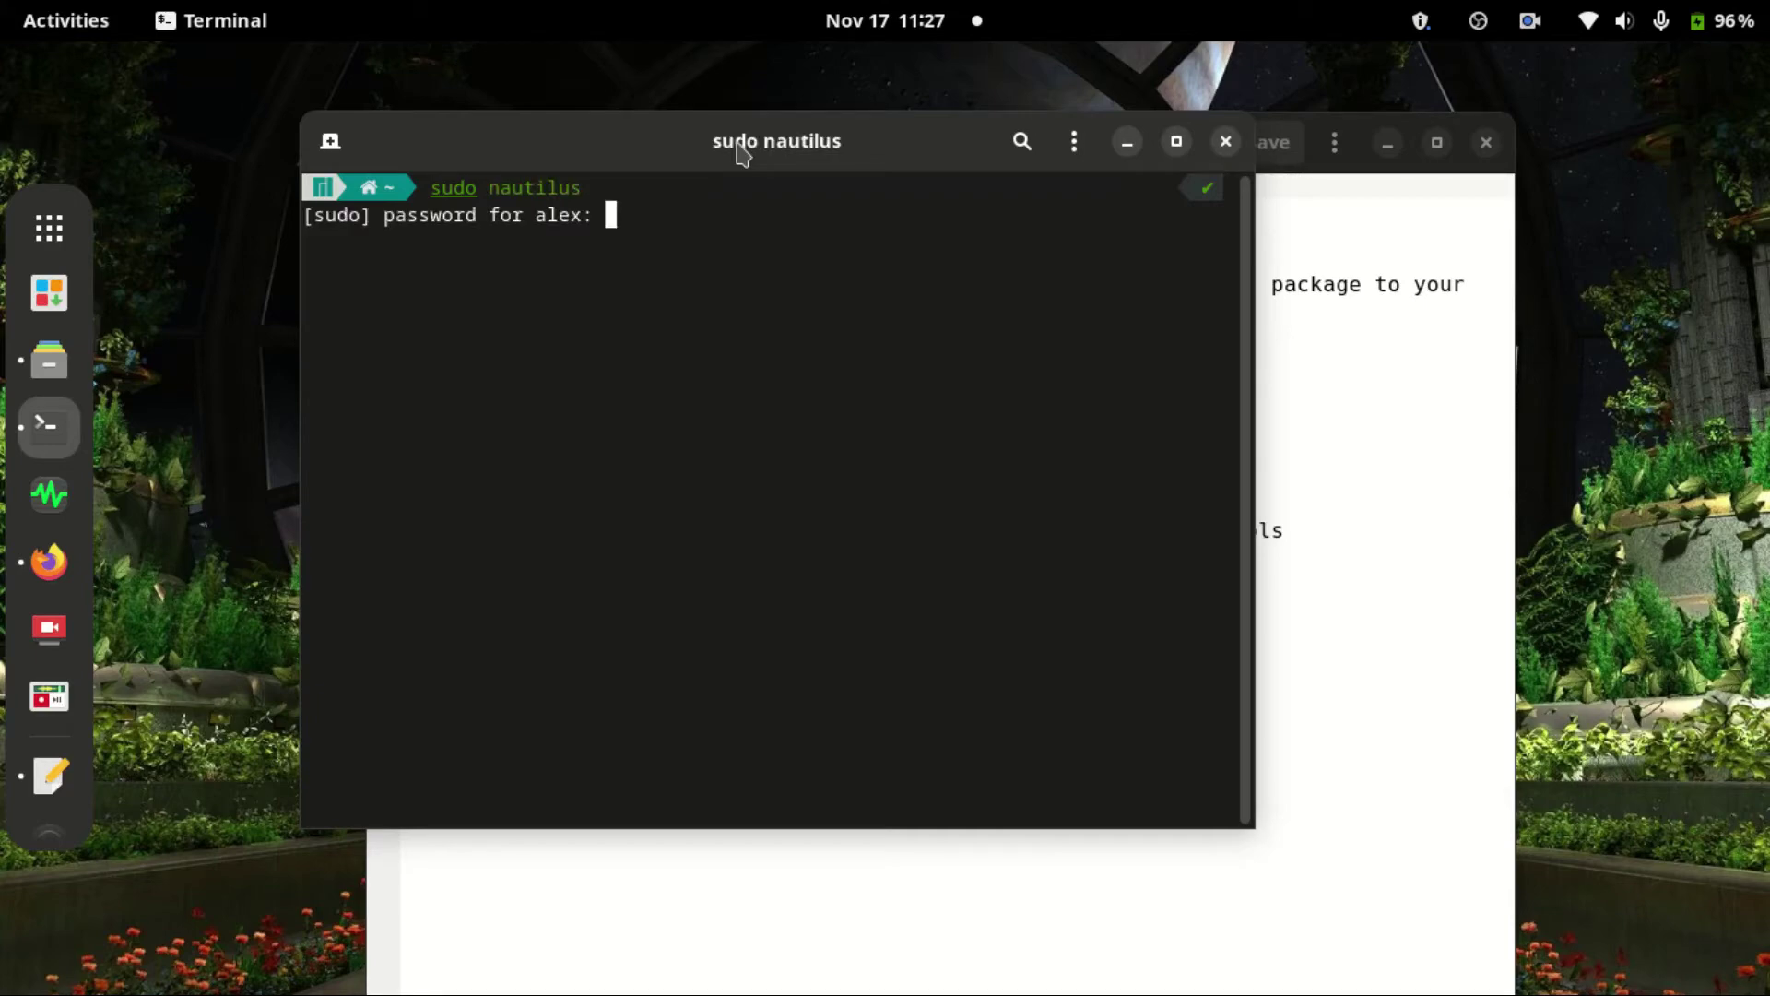
key(Return)
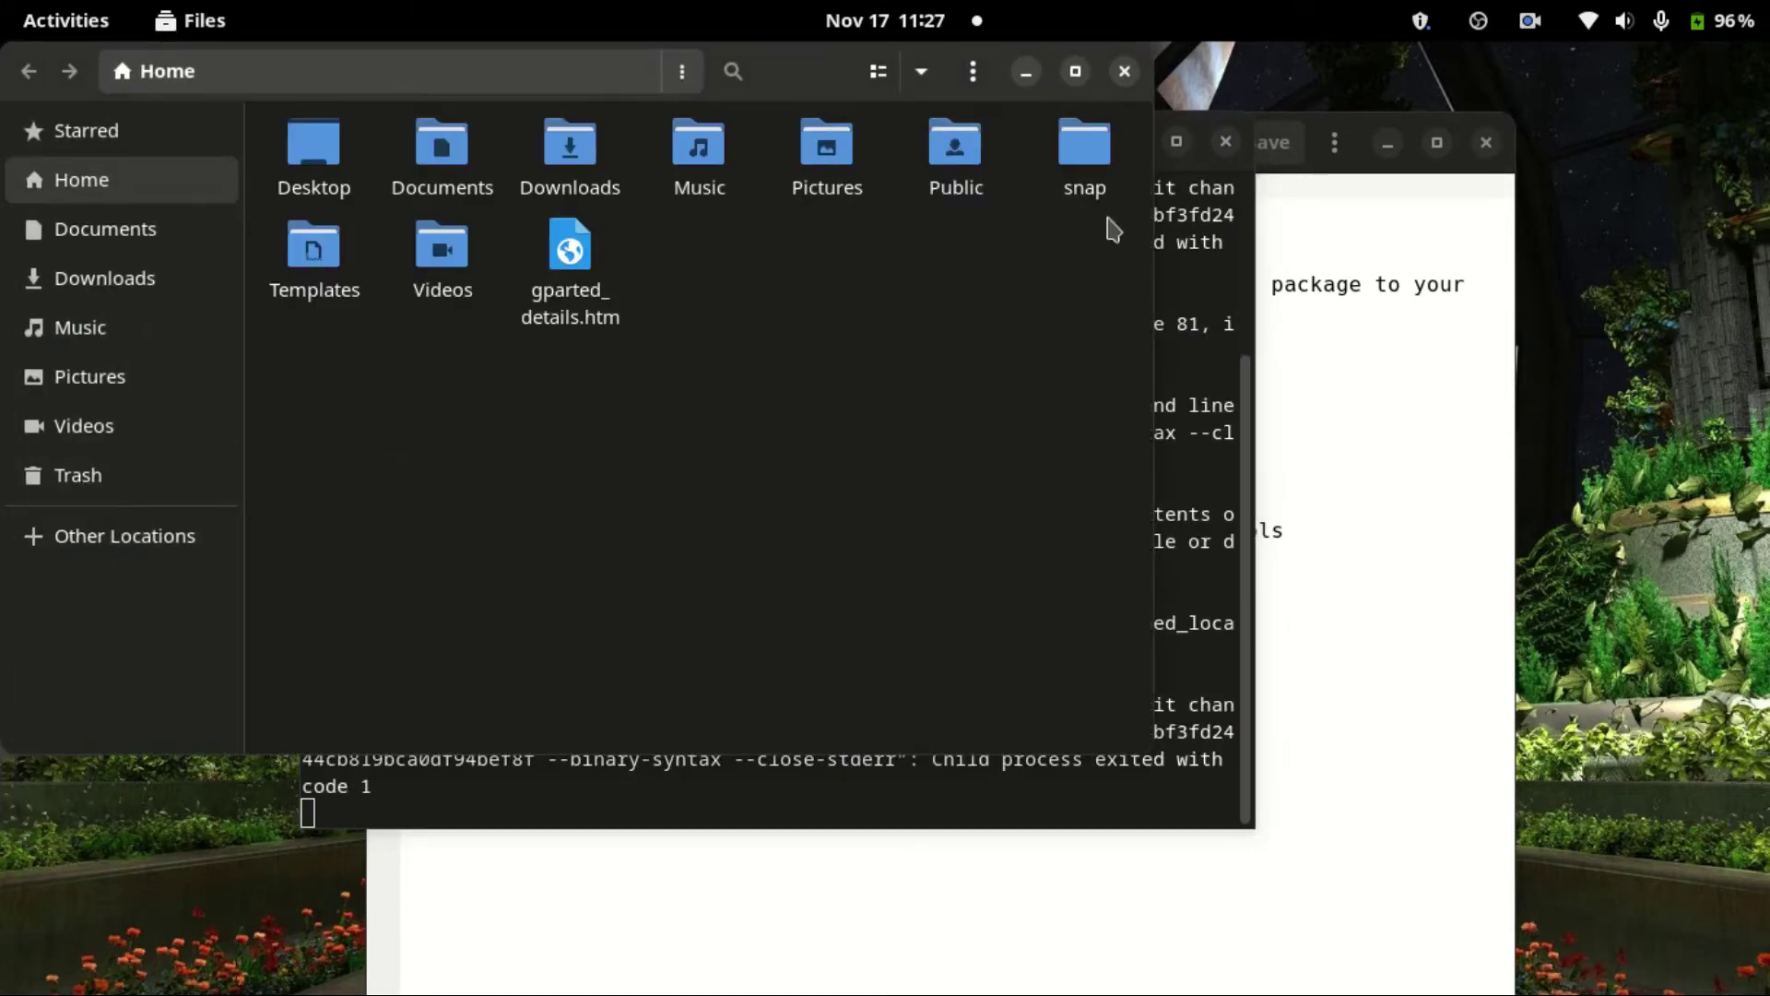
drag(790, 65, 1060, 105)
click(1130, 141)
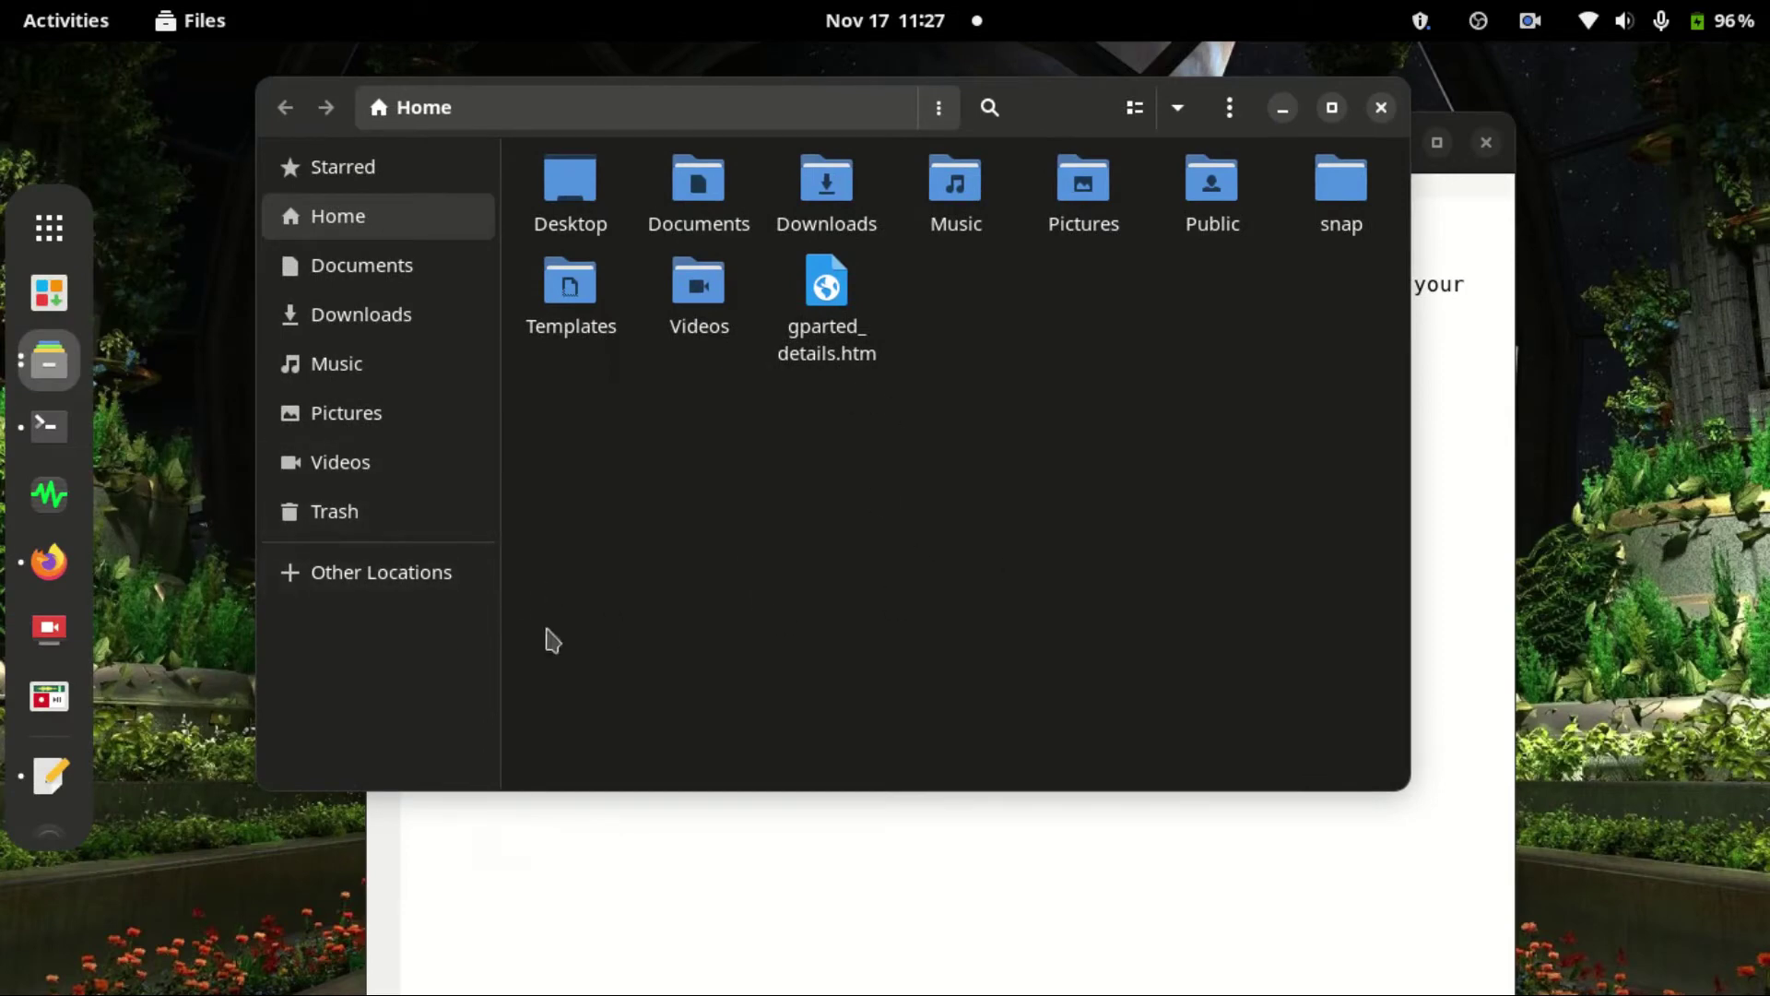
- Paste droidcam-obs.so into /usr/lib/obs-plugins, replacing the existing file
click(376, 578)
click(683, 251)
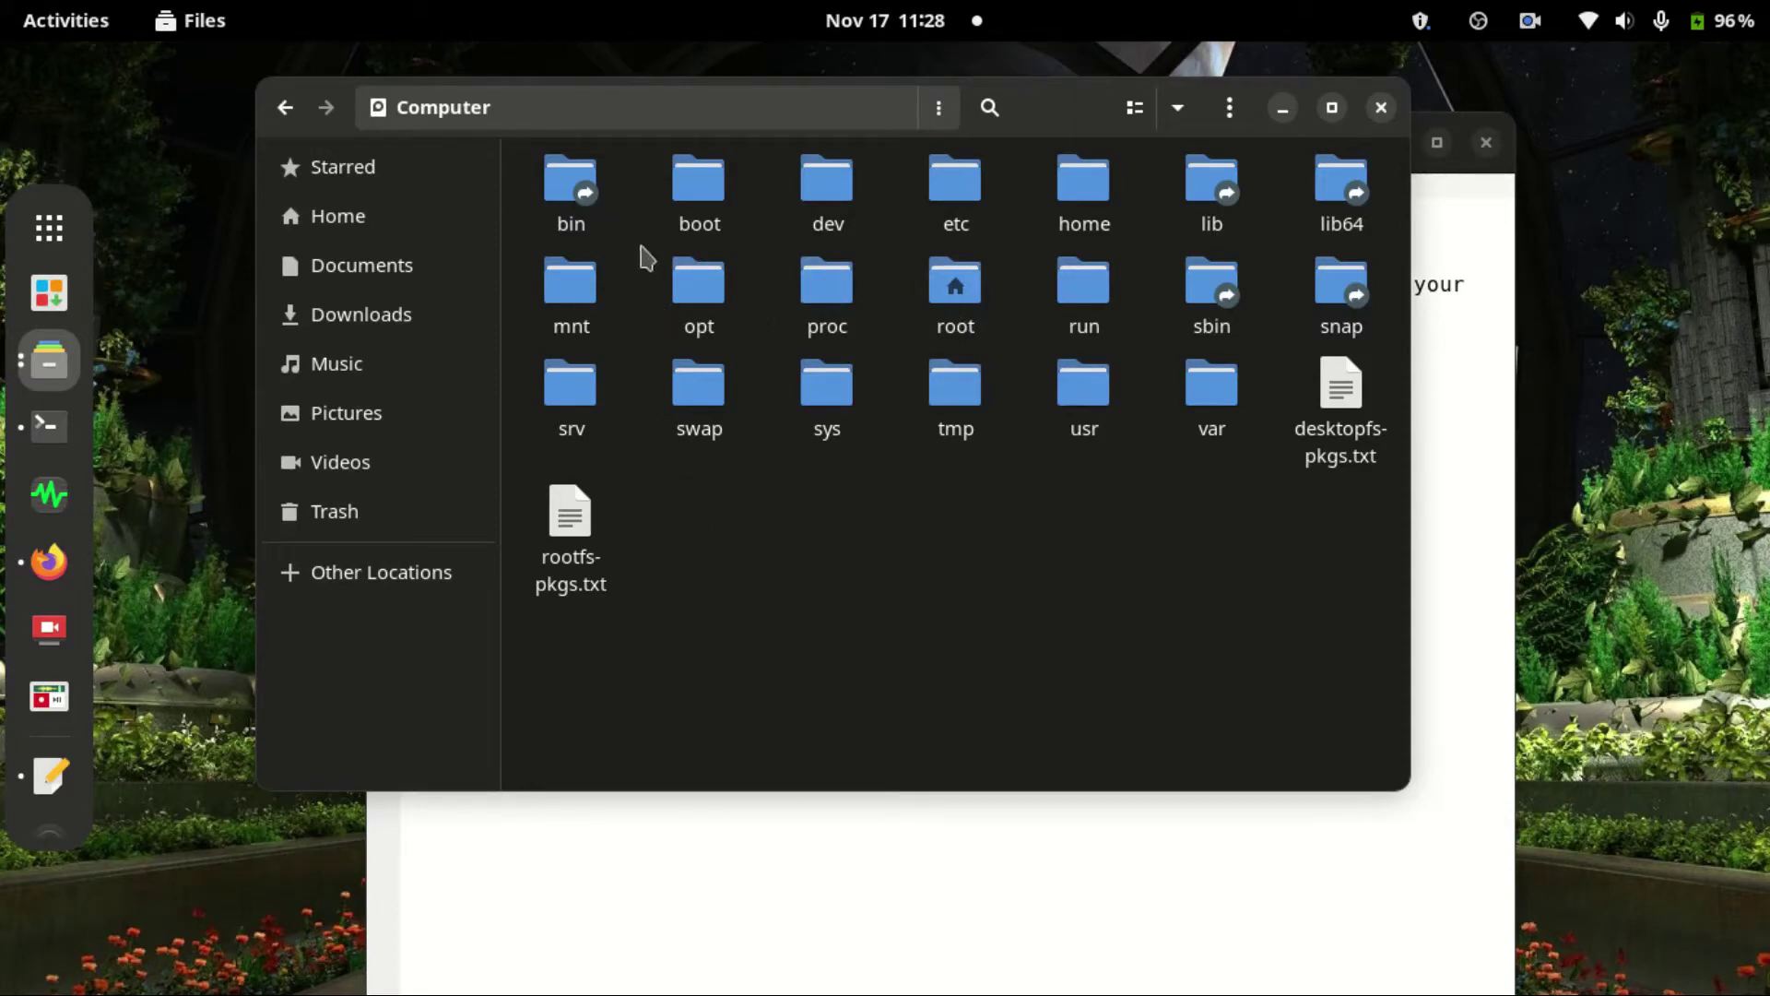
double_click(1097, 392)
double_click(954, 203)
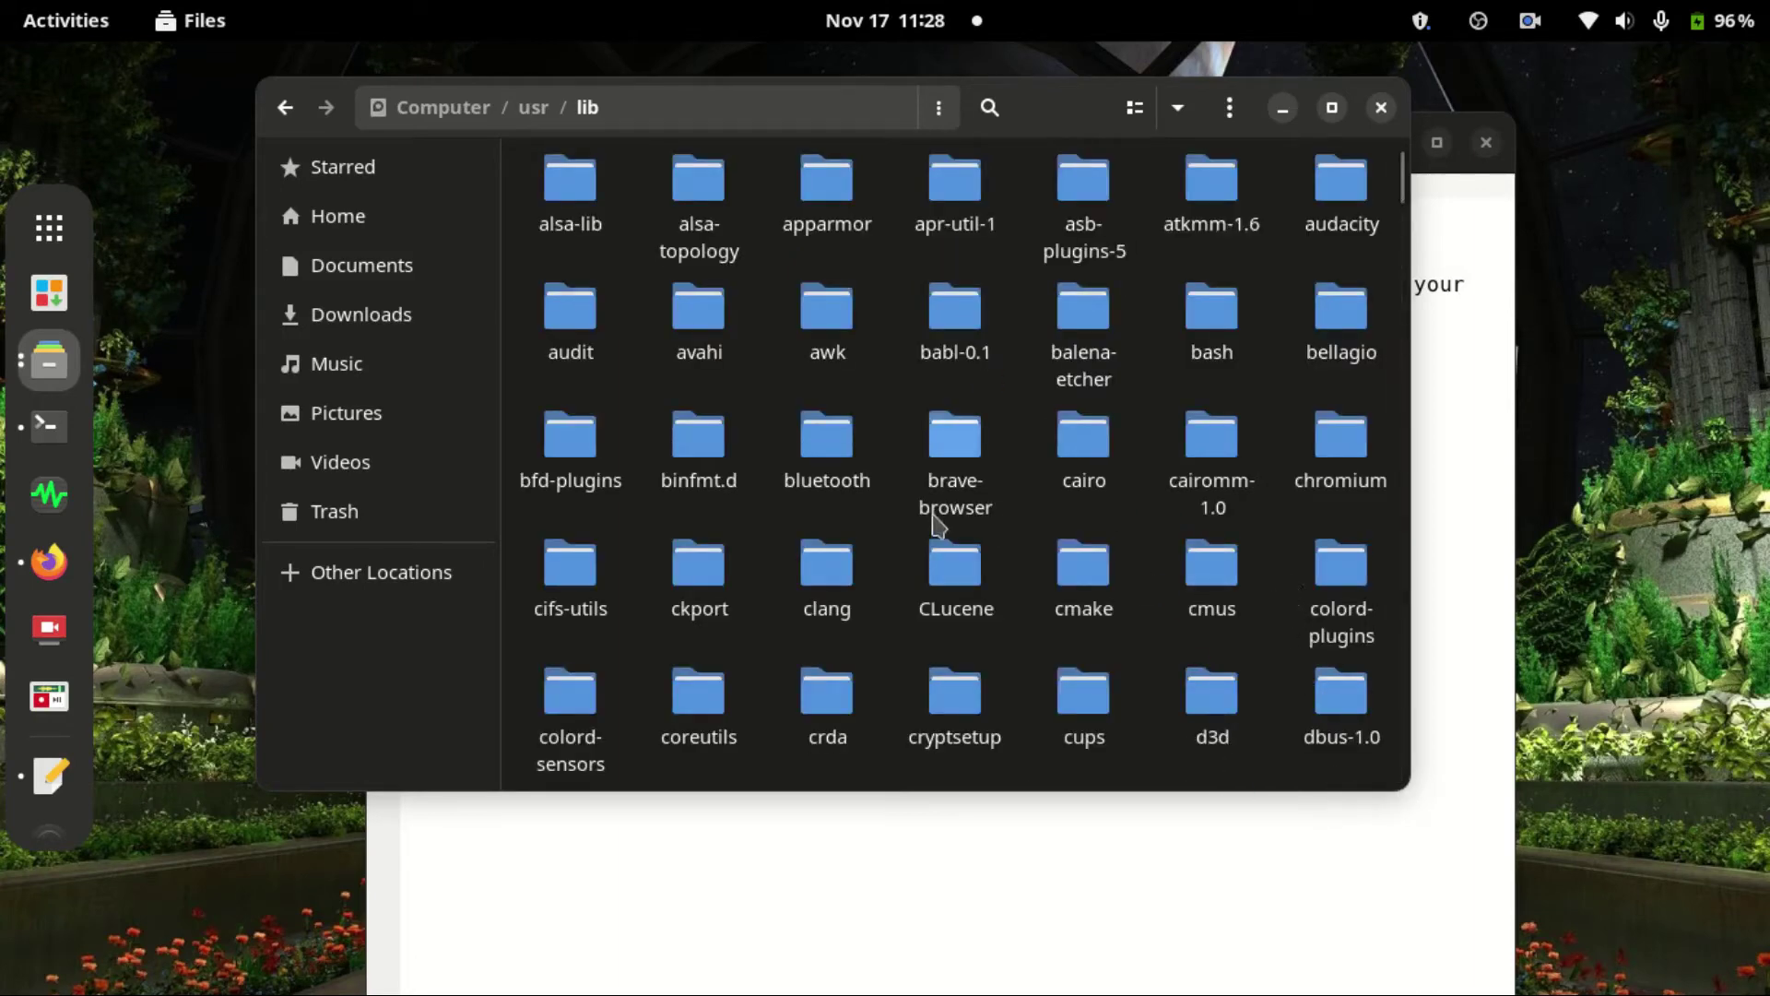
scroll(840, 399, down, 20)
scroll(879, 453, up, 5)
double_click(1209, 193)
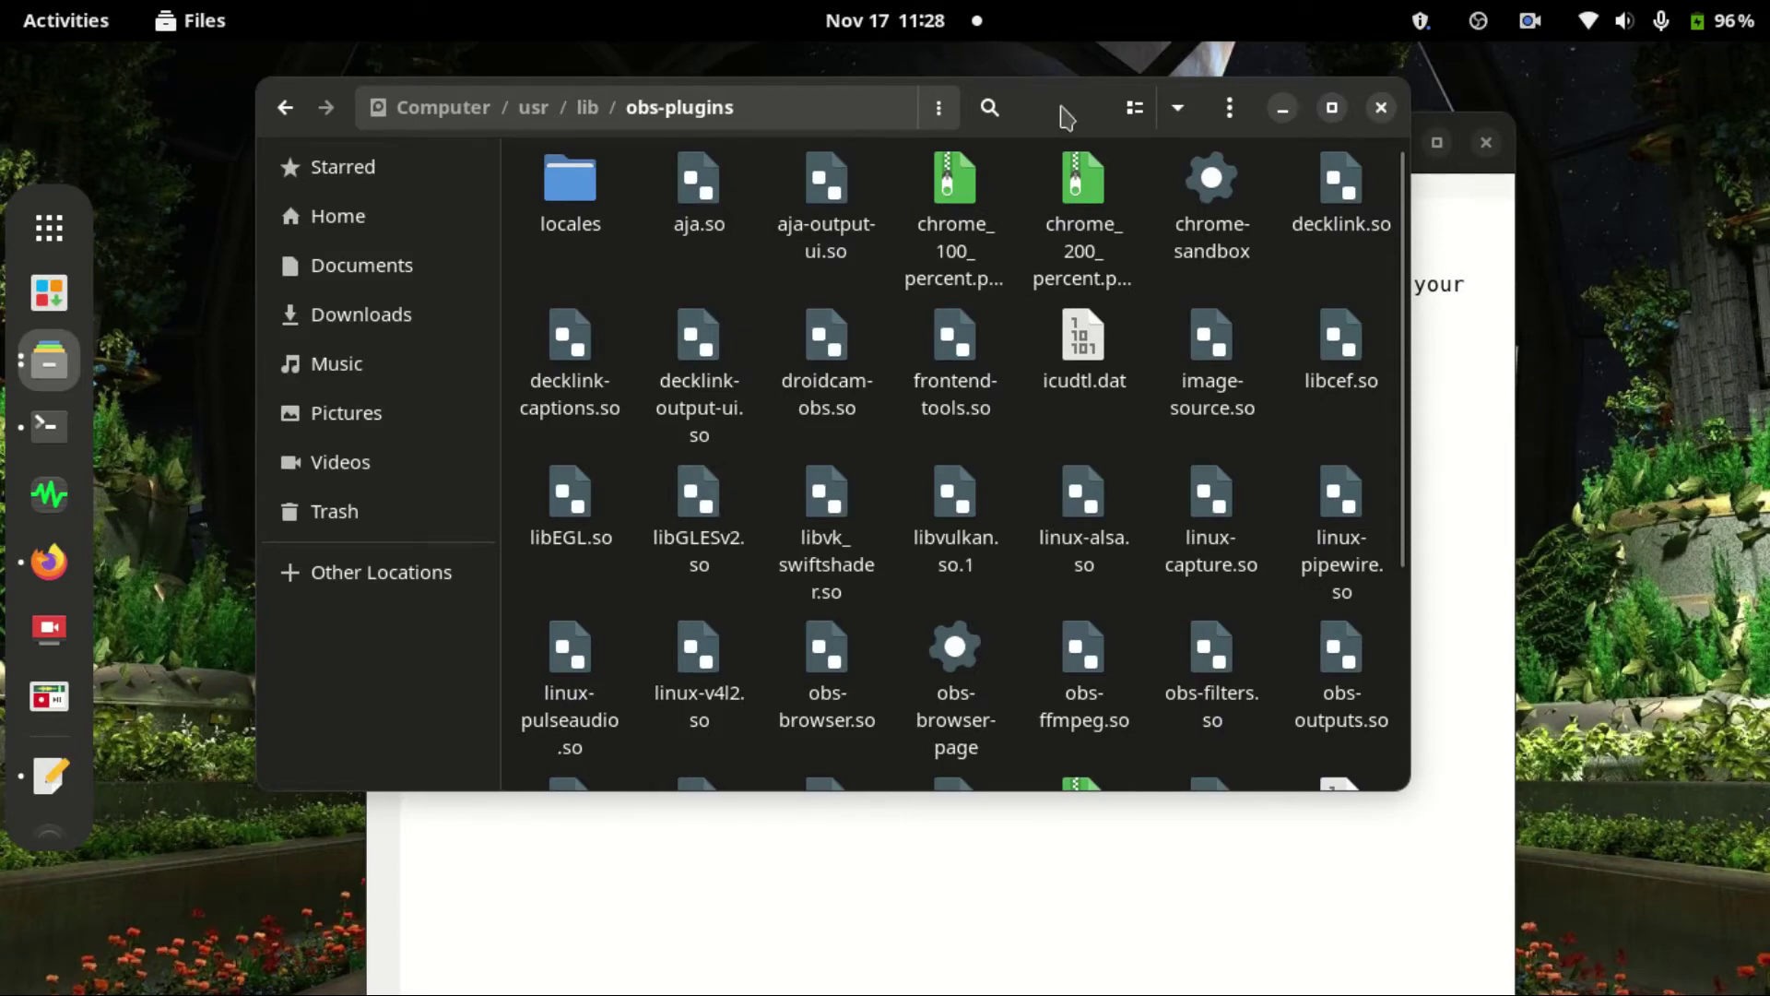
drag(1067, 115, 1014, 71)
right_click(1022, 412)
click(1083, 587)
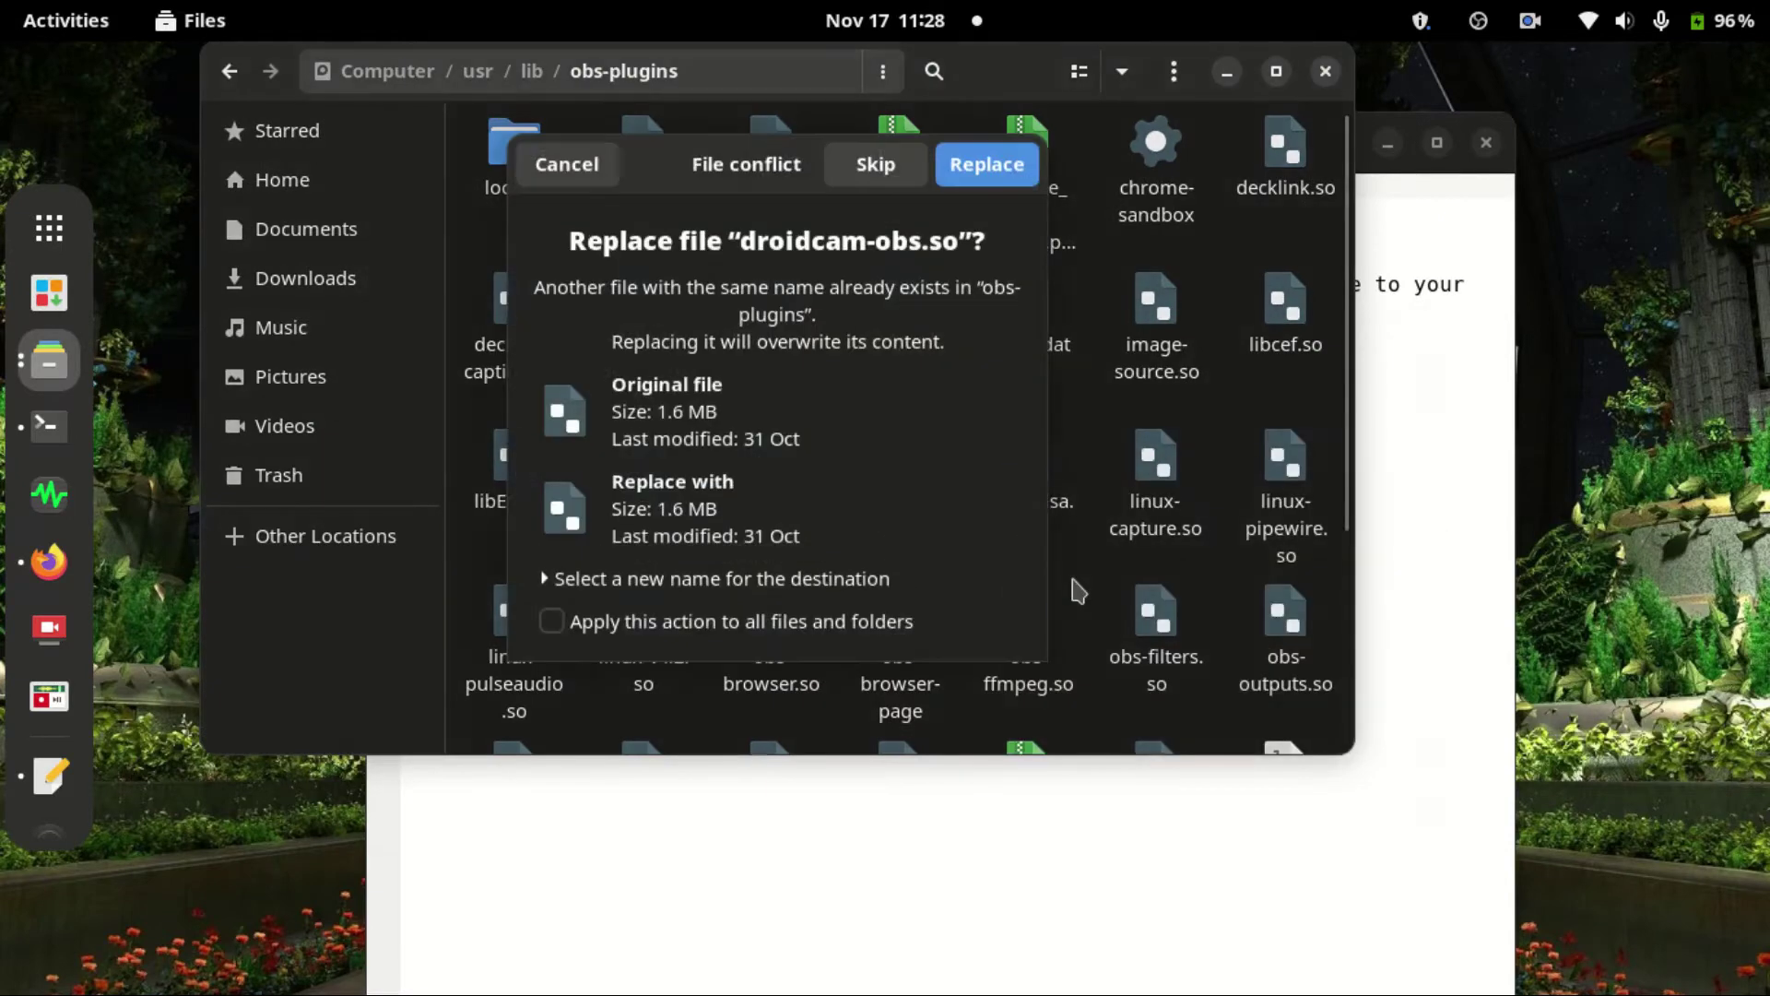
click(987, 166)
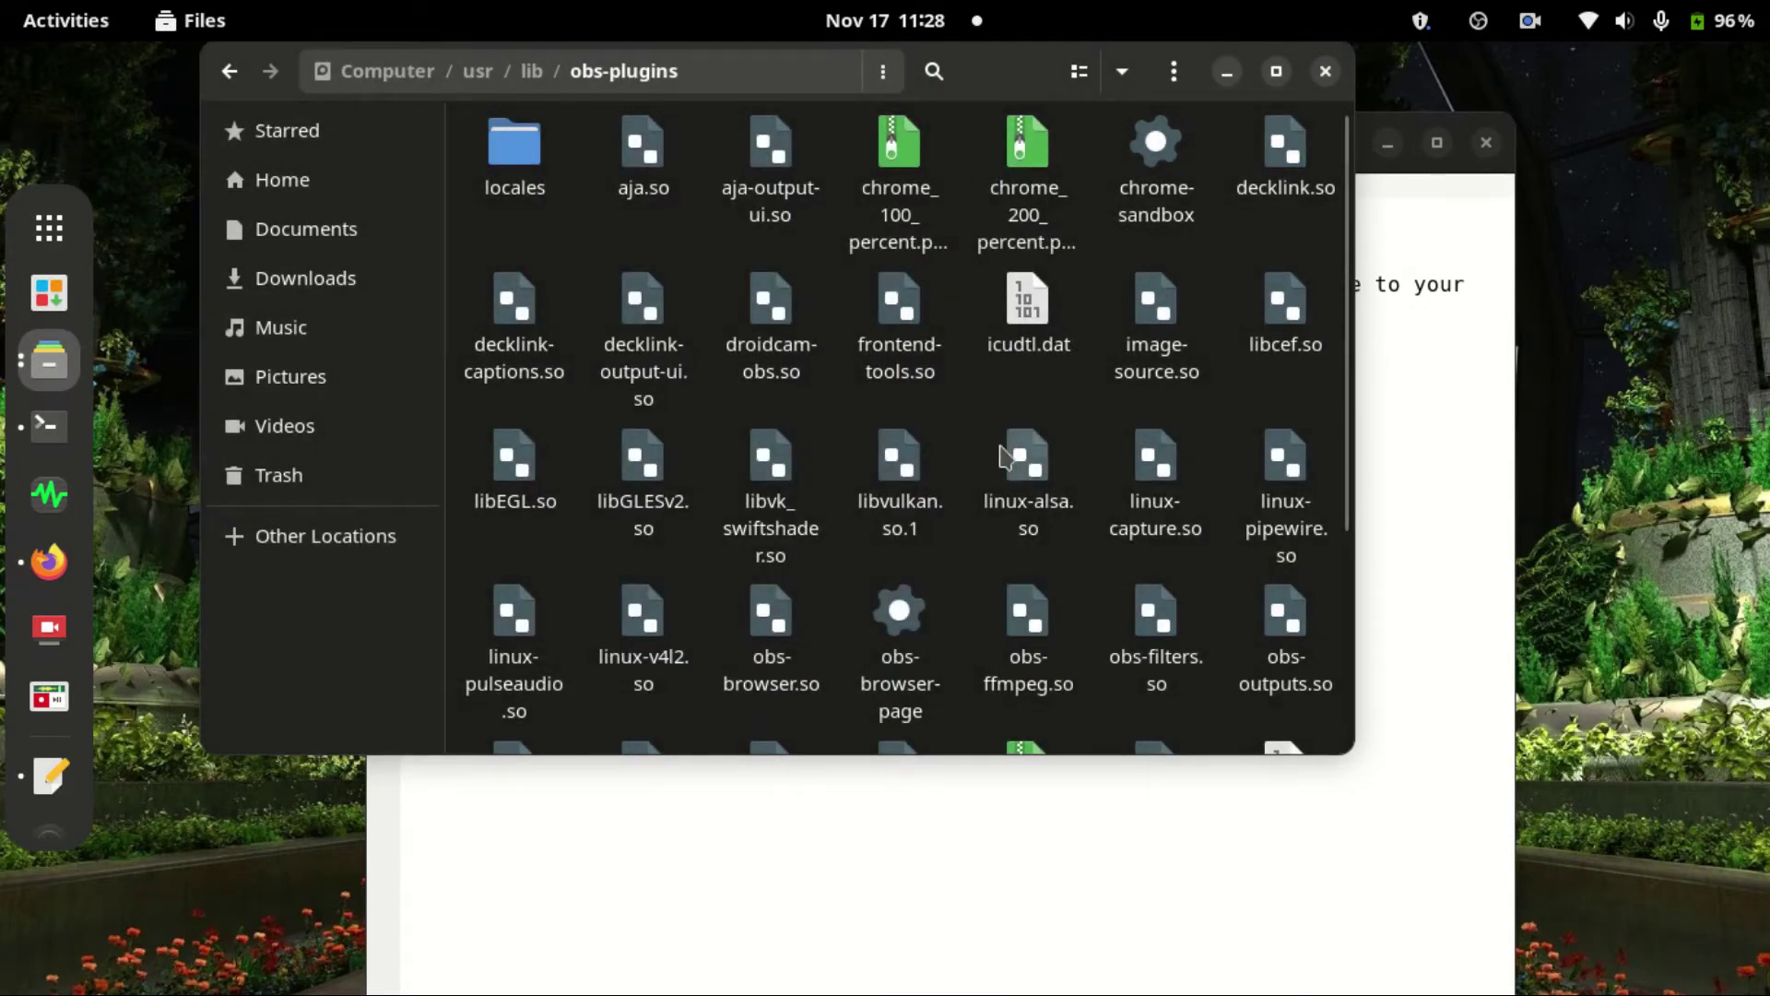
- Copy the locale folder from droidcam_obs_1.6.0_linux(1)/droidcam-obs/data
click(1328, 74)
click(620, 411)
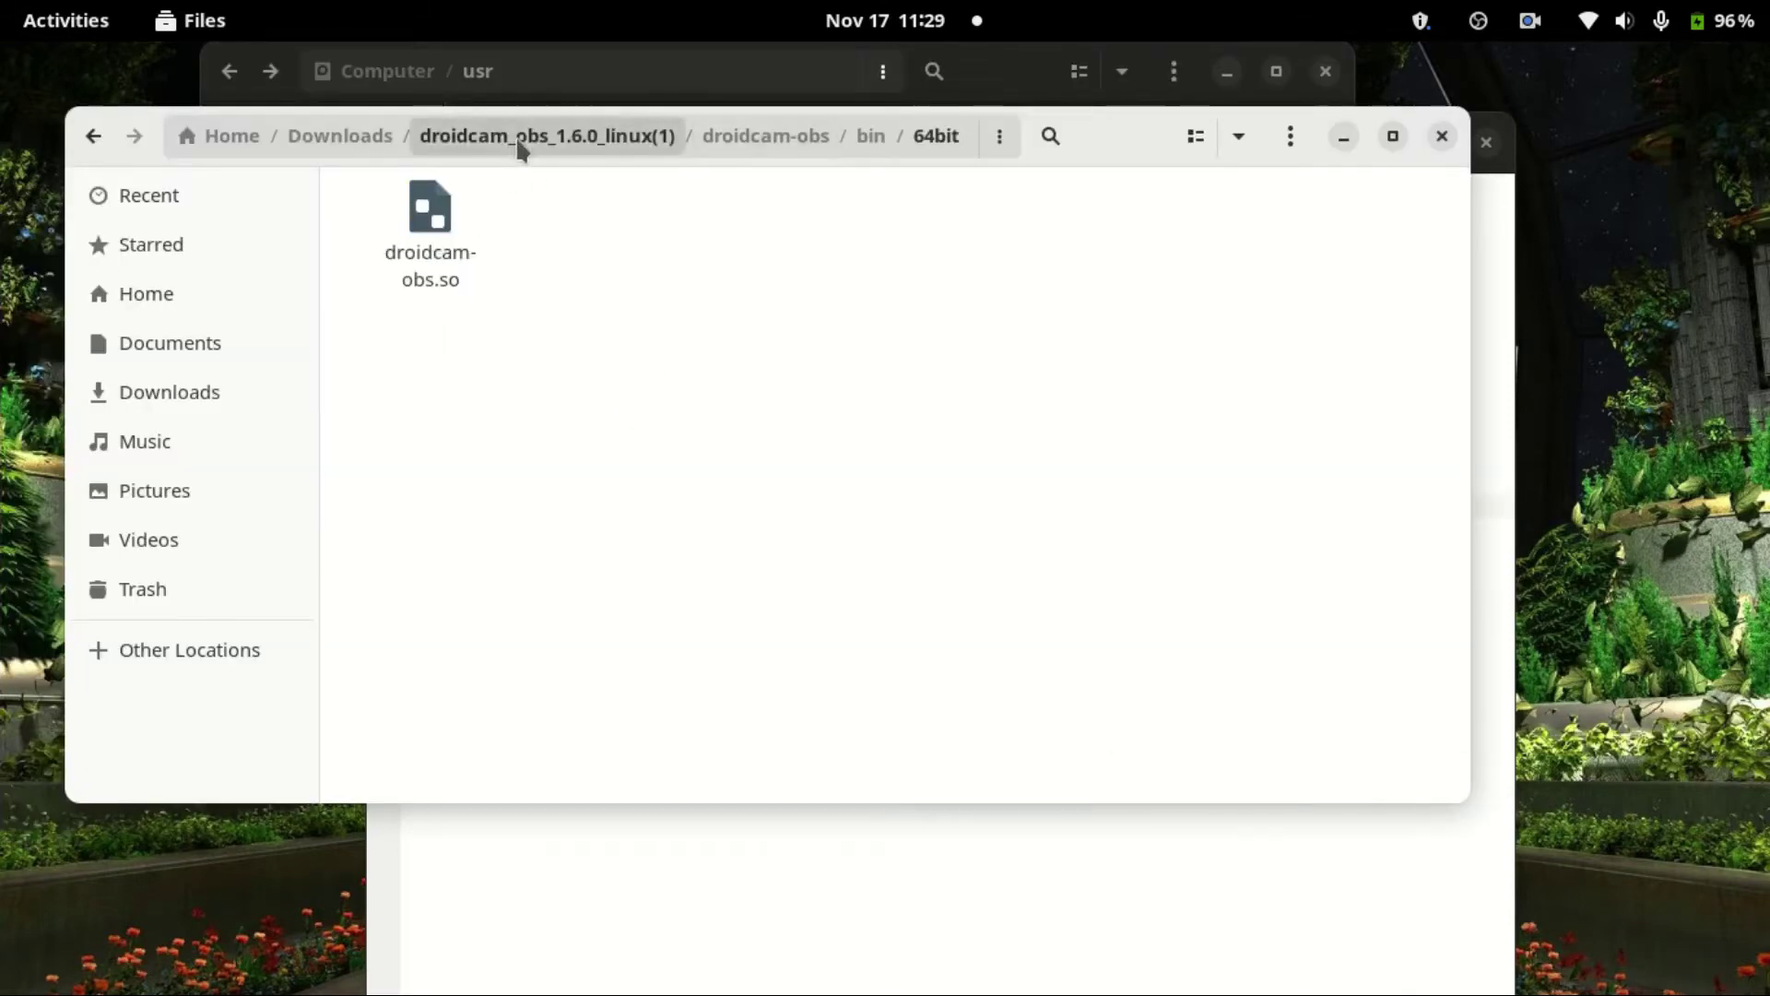
click(519, 140)
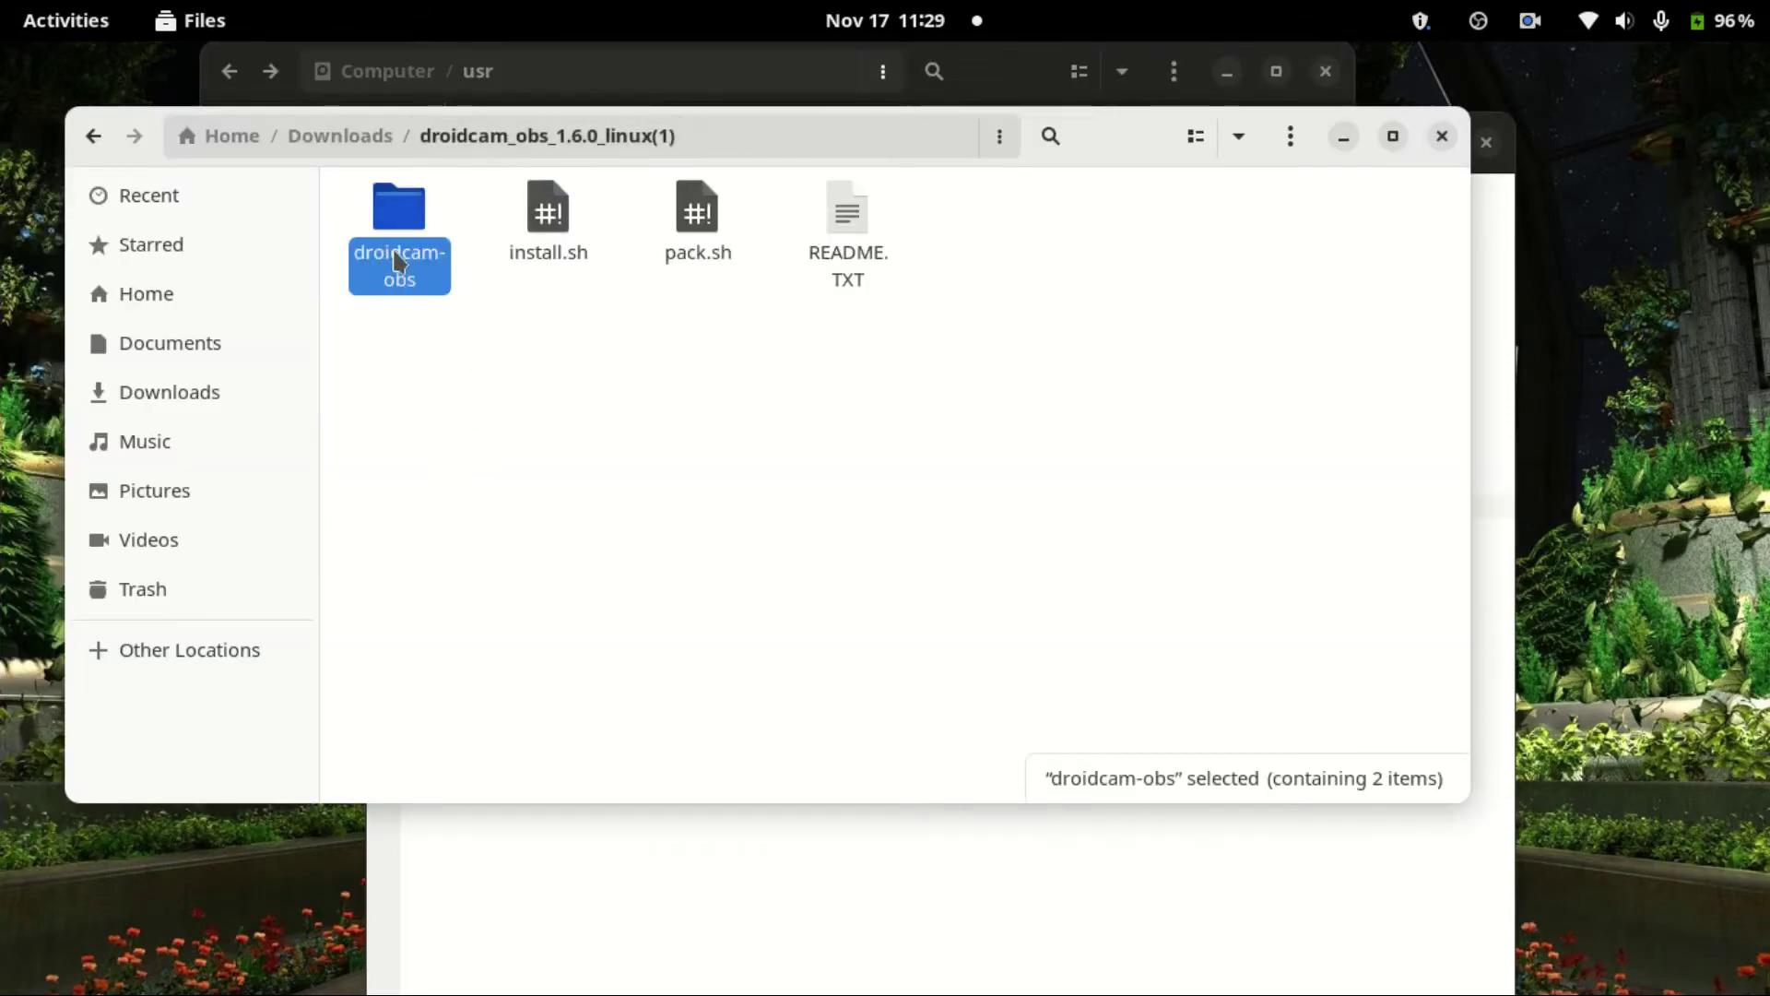
double_click(388, 266)
double_click(595, 214)
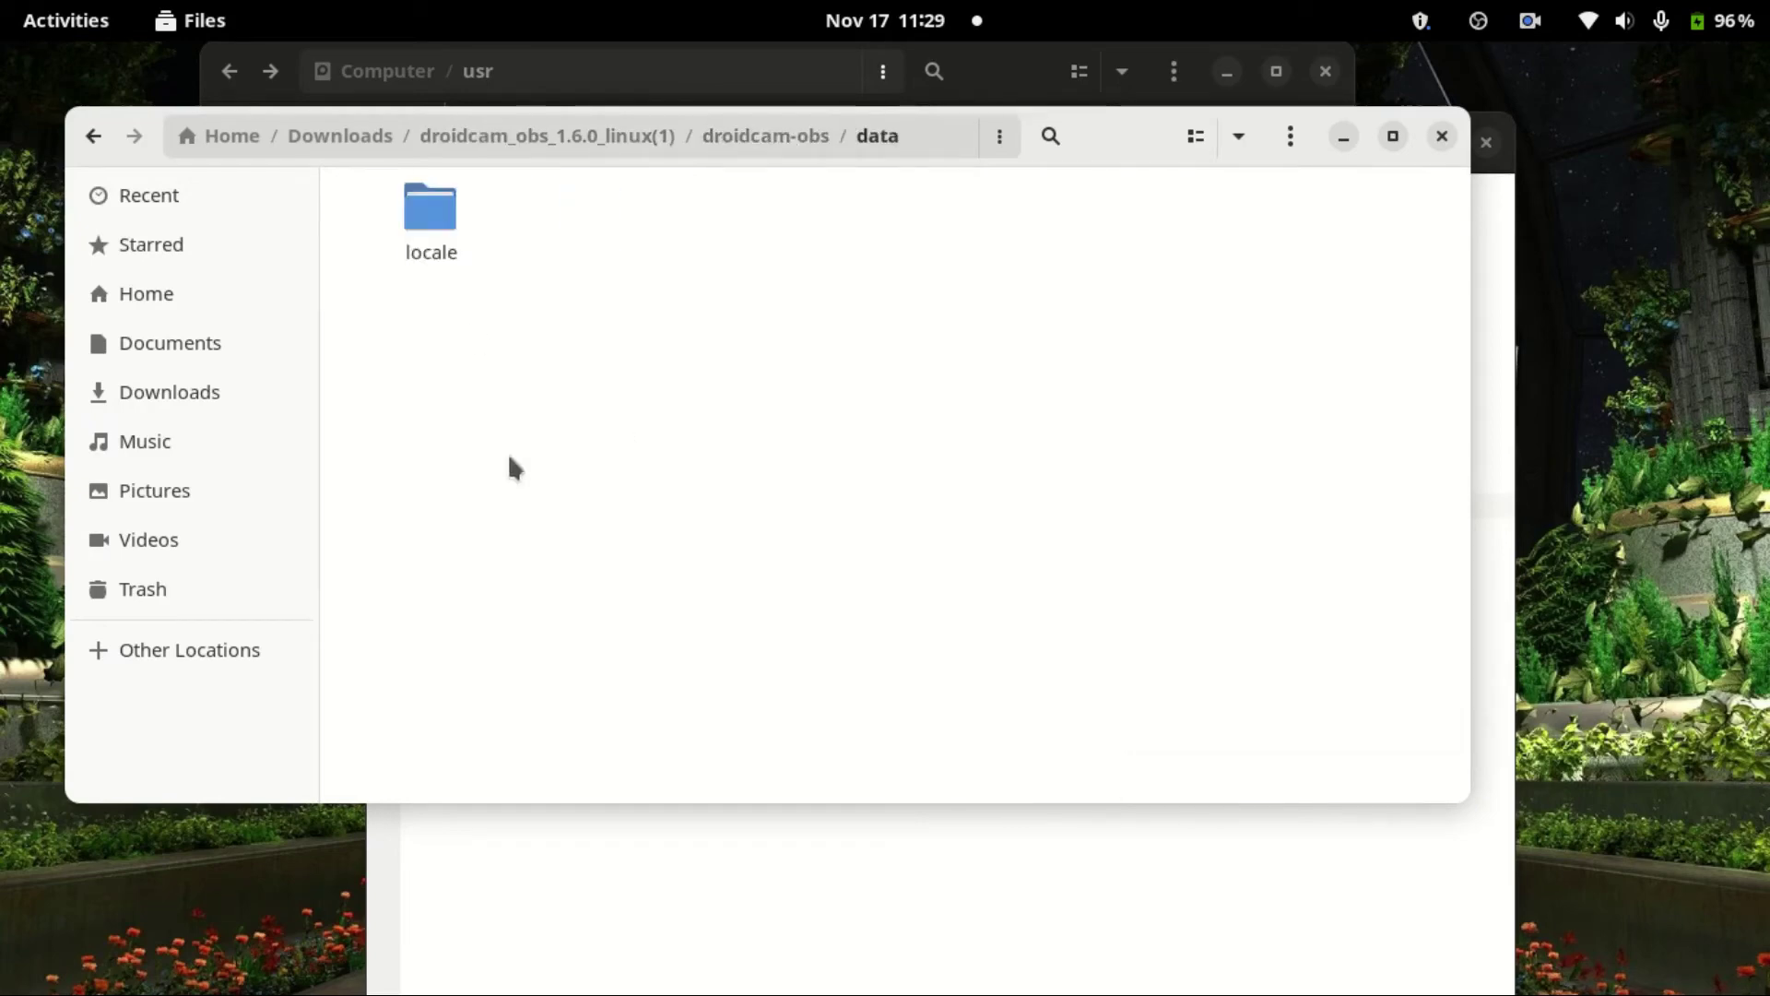
double_click(439, 238)
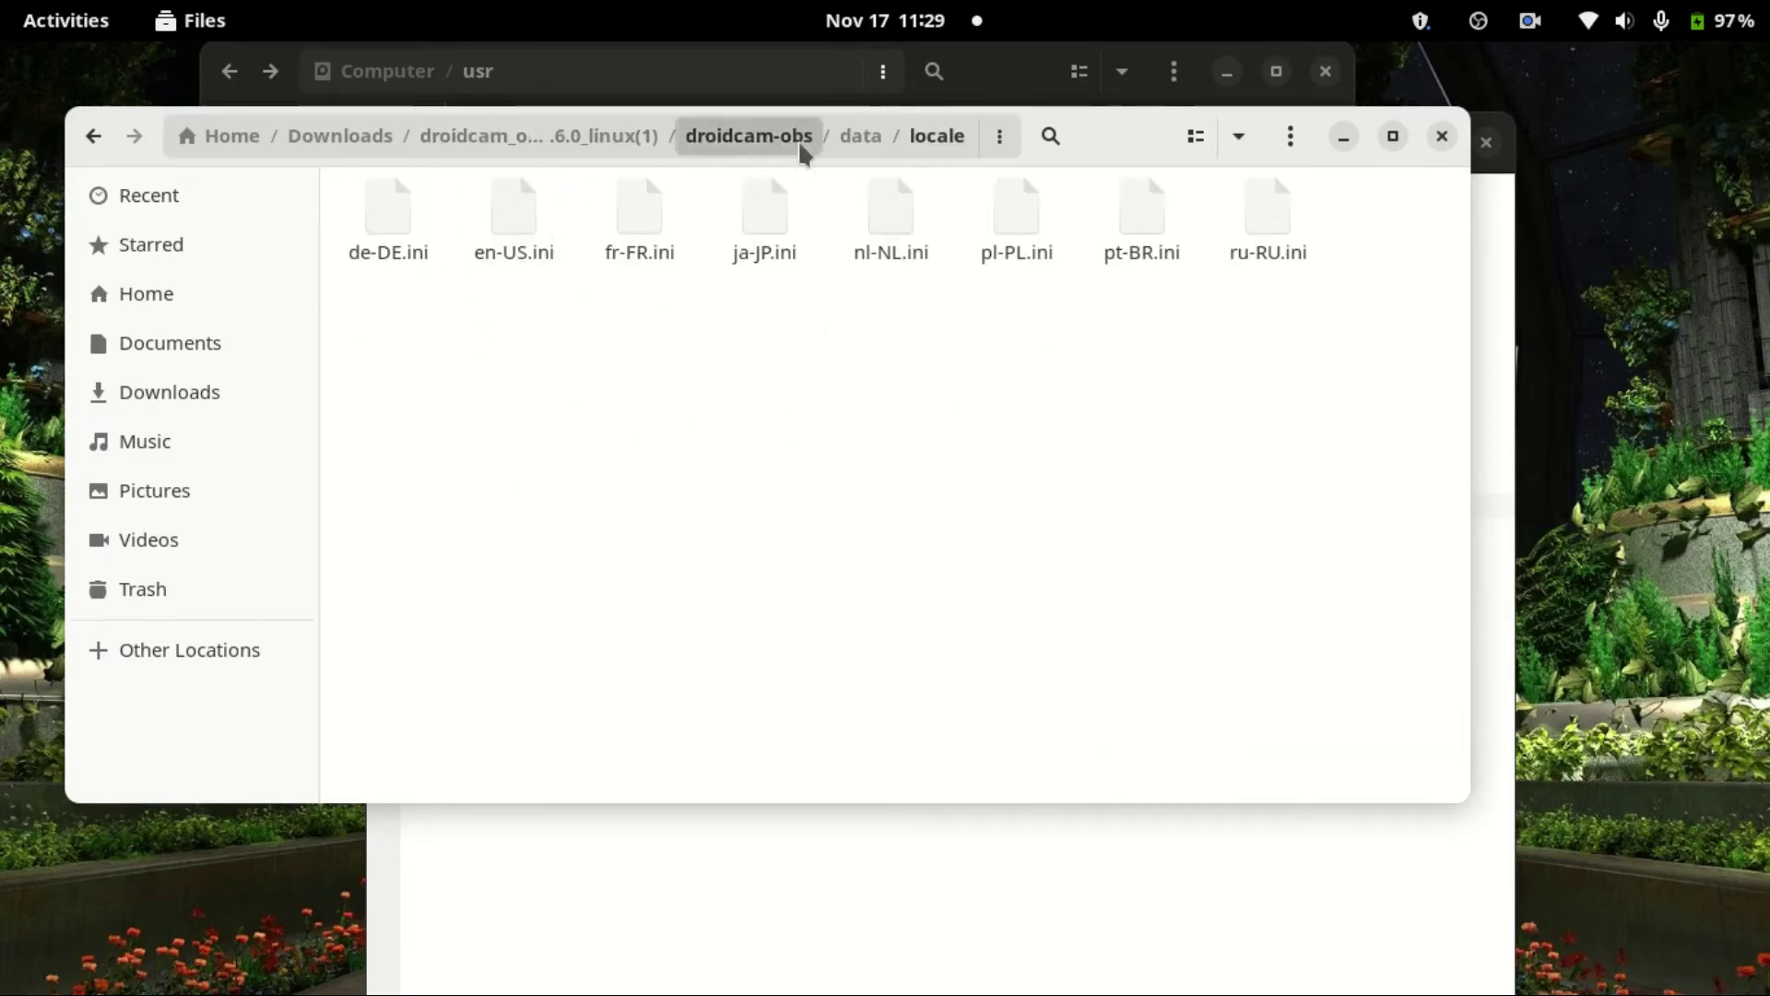
click(860, 136)
click(470, 321)
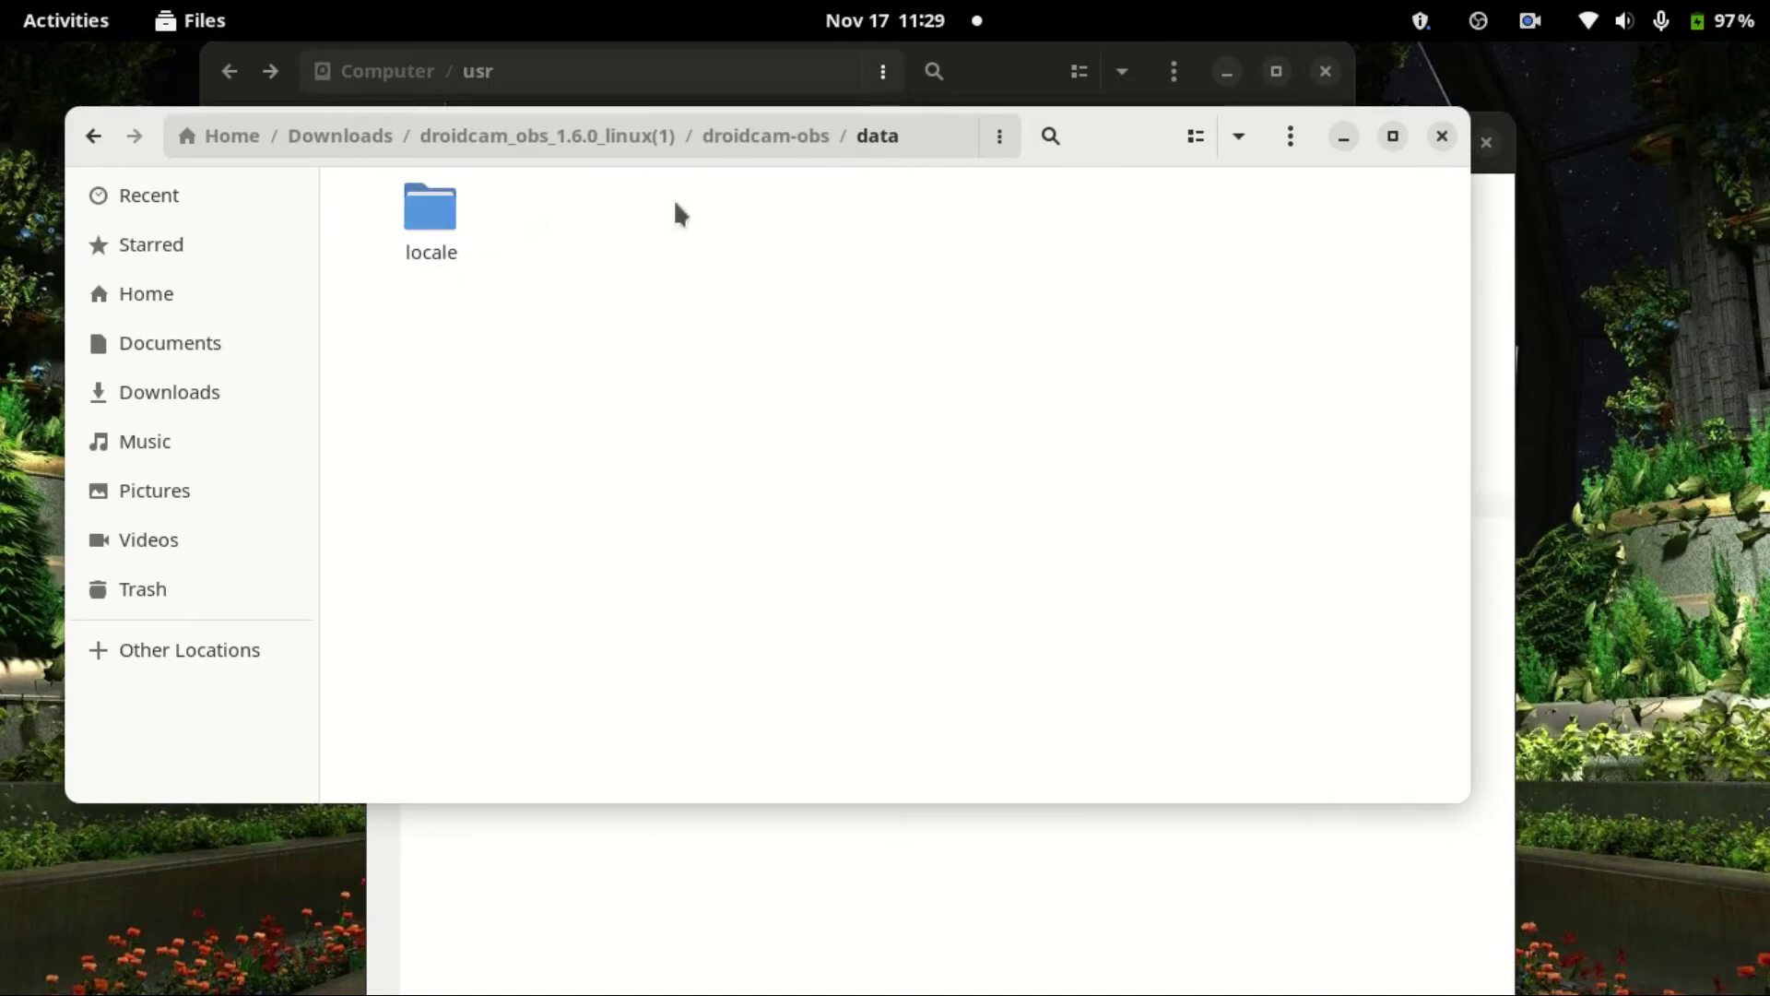
click(433, 208)
right_click(439, 192)
click(526, 442)
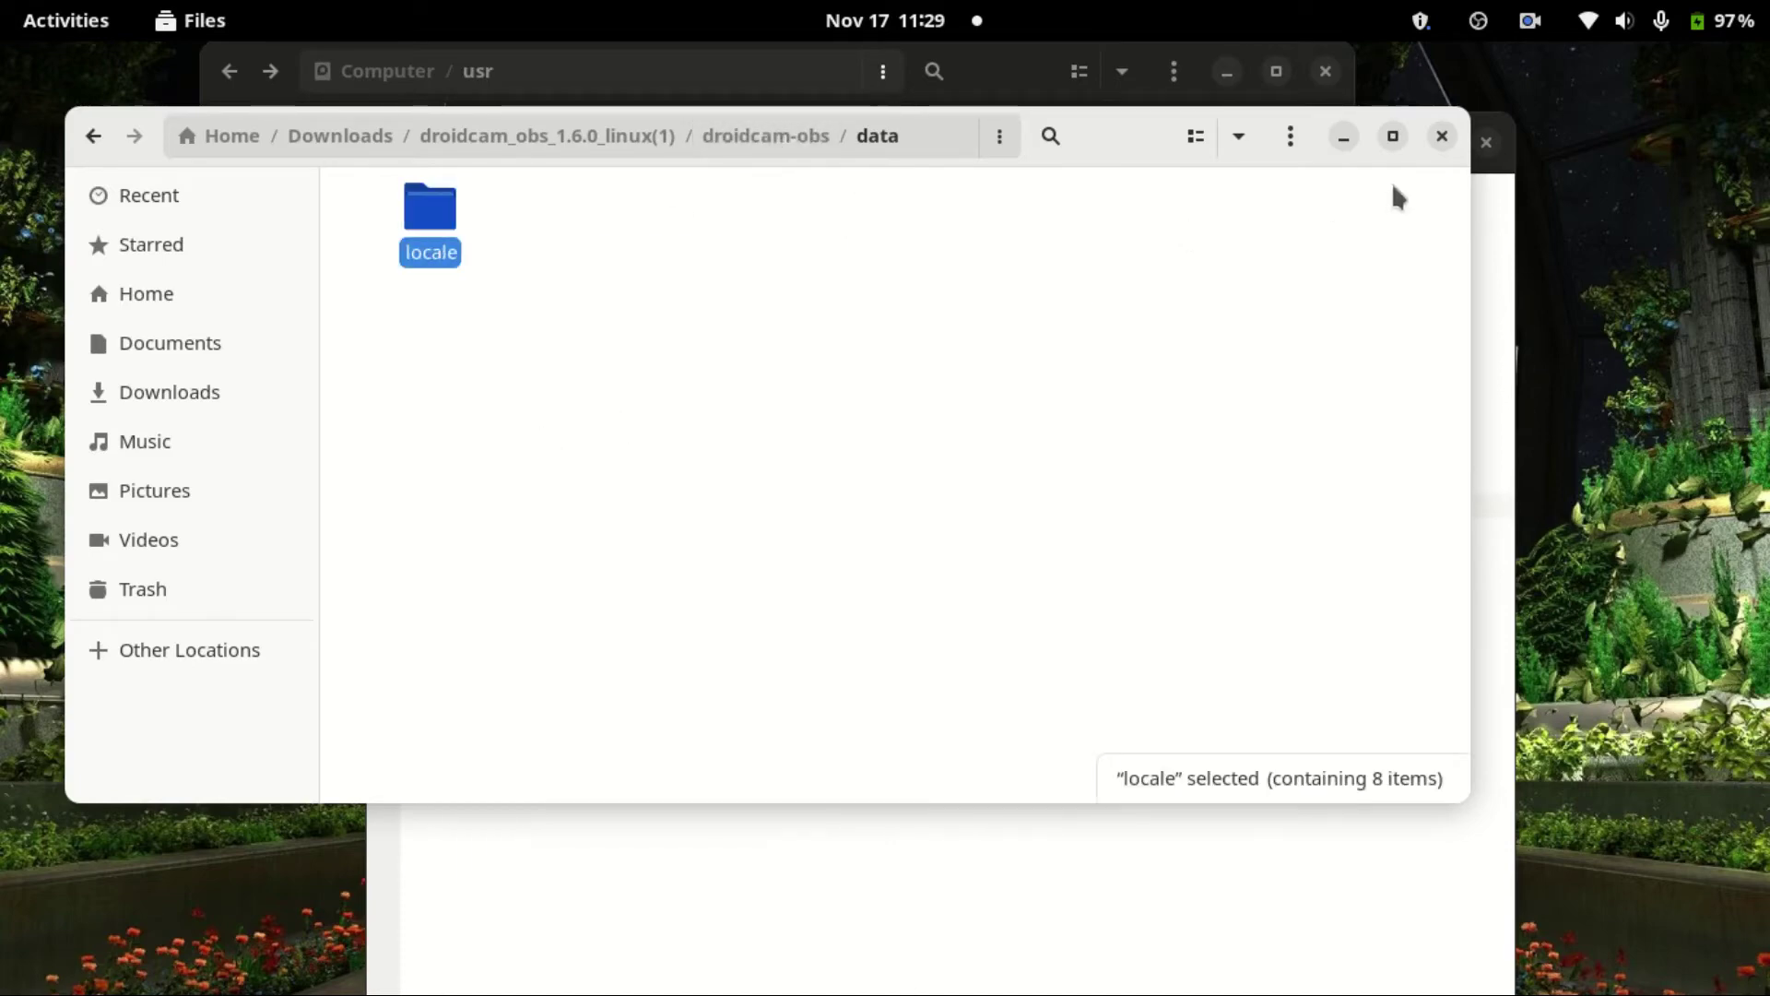
click(1344, 134)
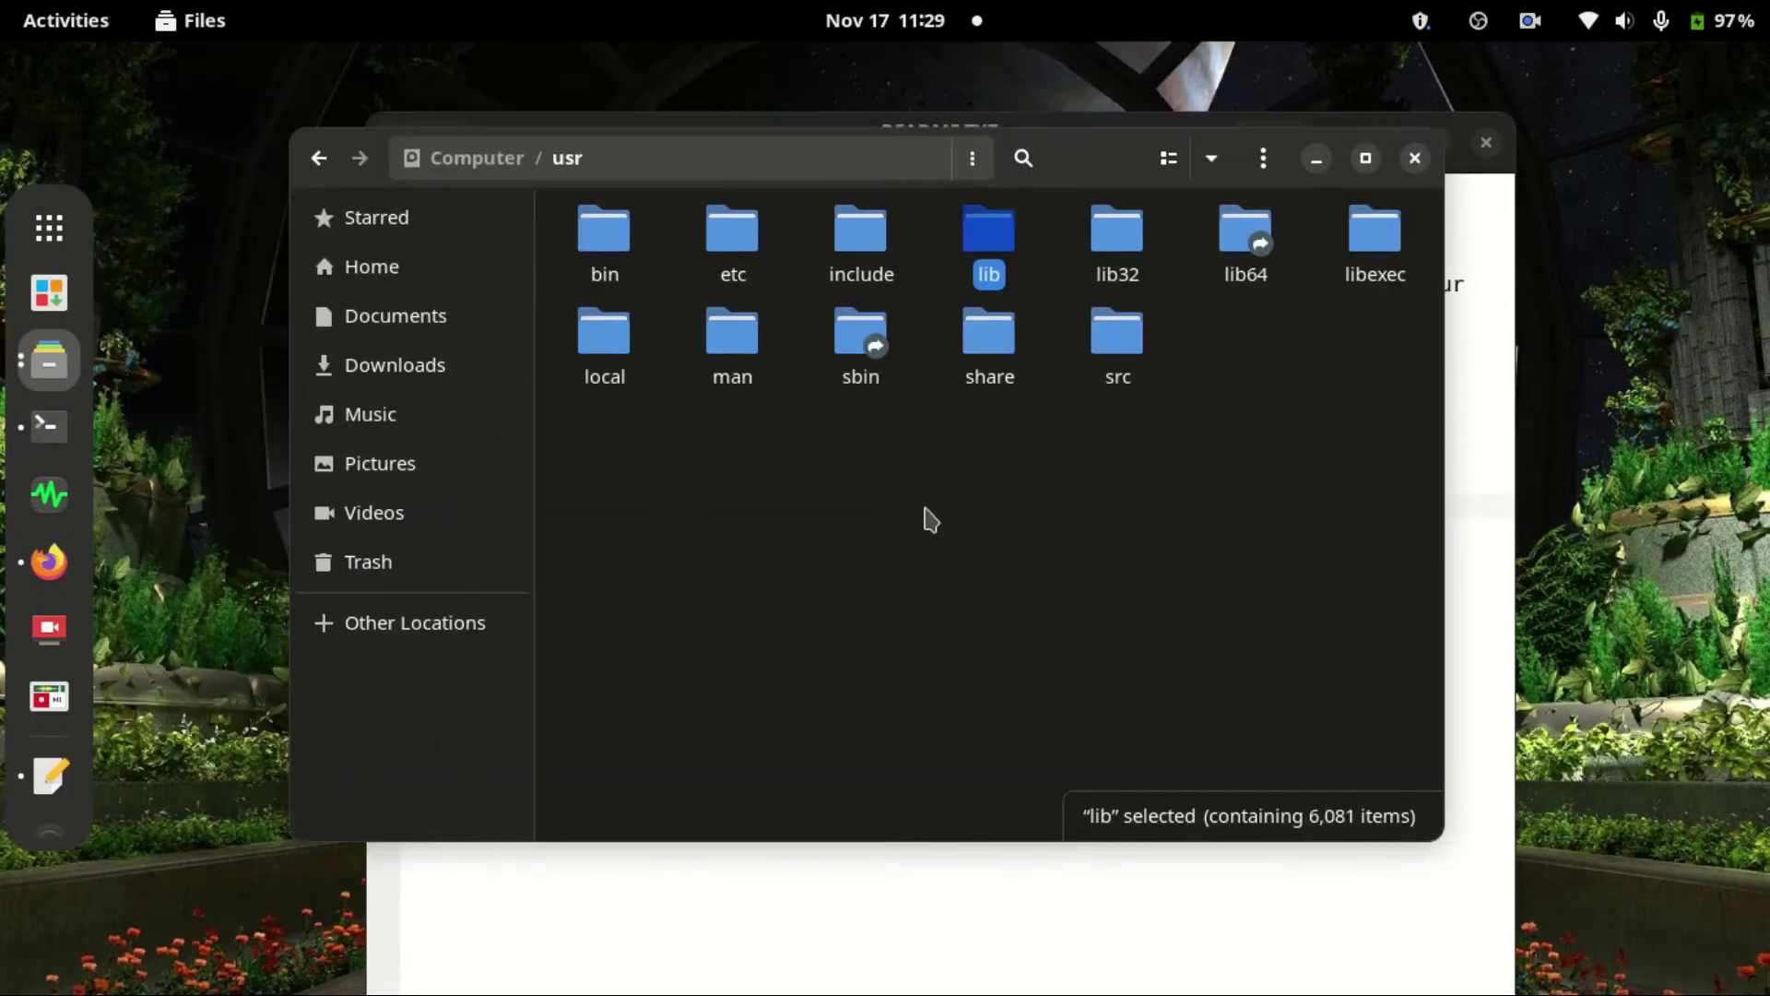
- Go to /usr/share/obs/obs-plugins and try creating a folder named droidcam-obs
double_click(1003, 345)
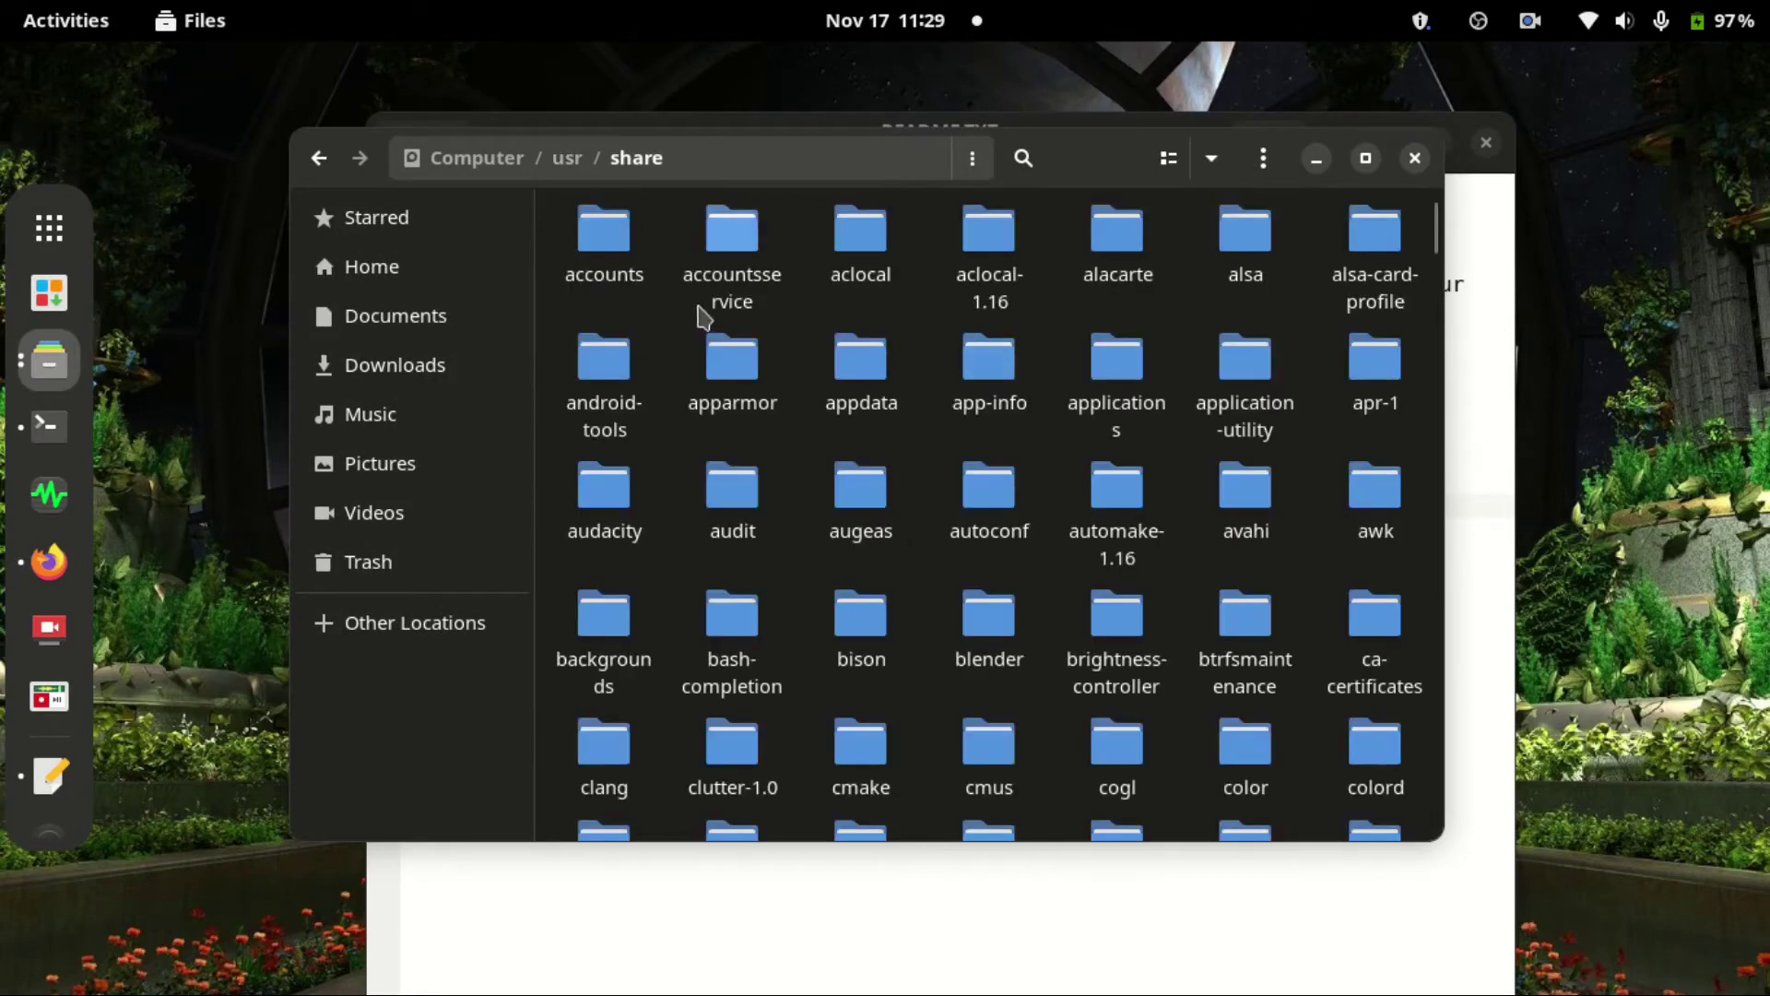
scroll(935, 395, down, 15)
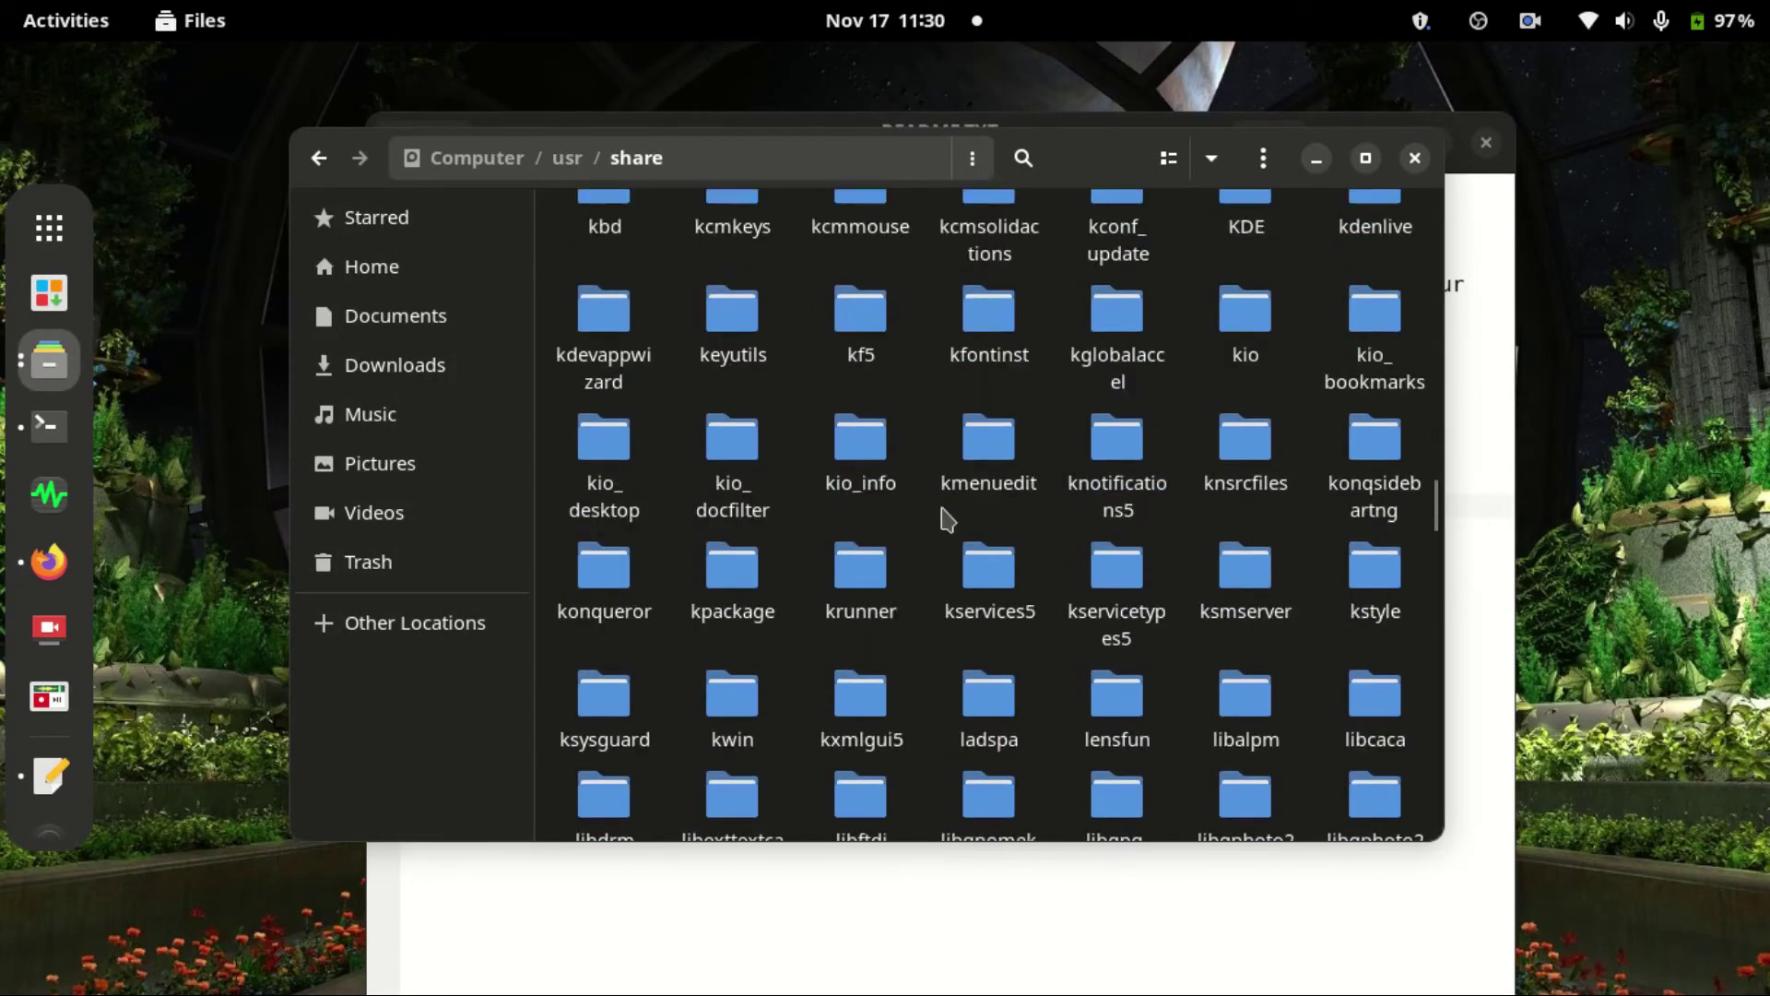
scroll(948, 519, down, 15)
double_click(987, 304)
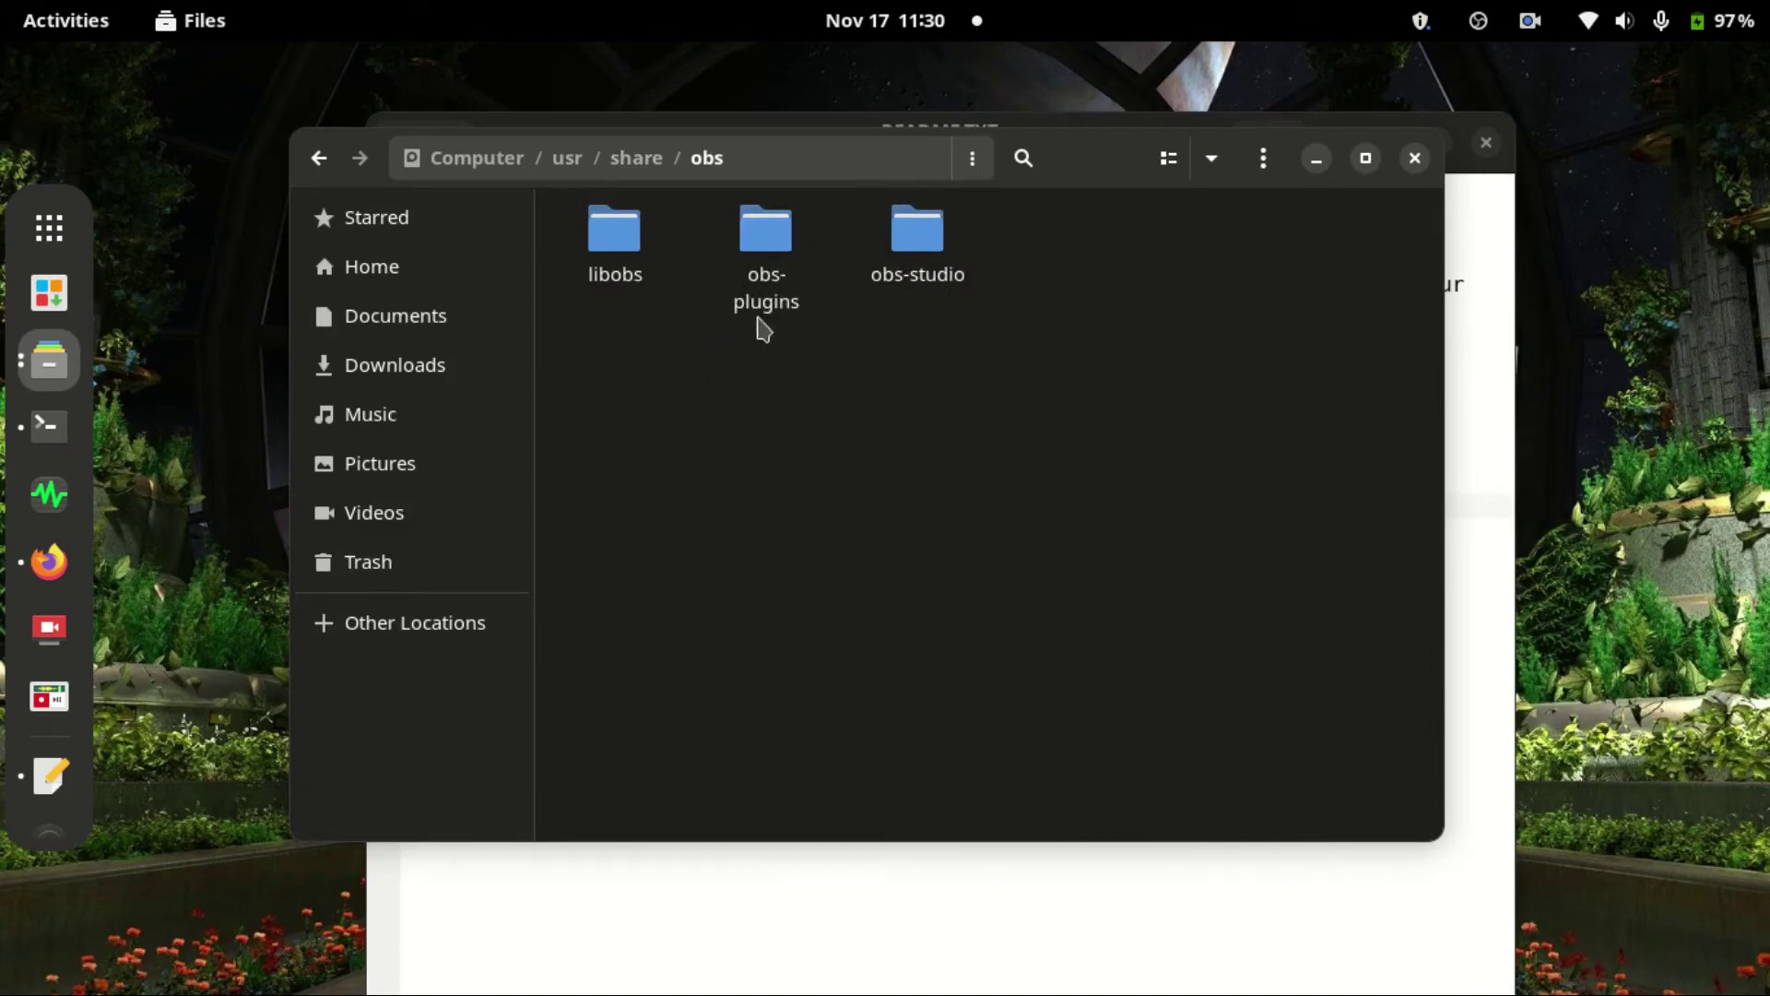
double_click(770, 268)
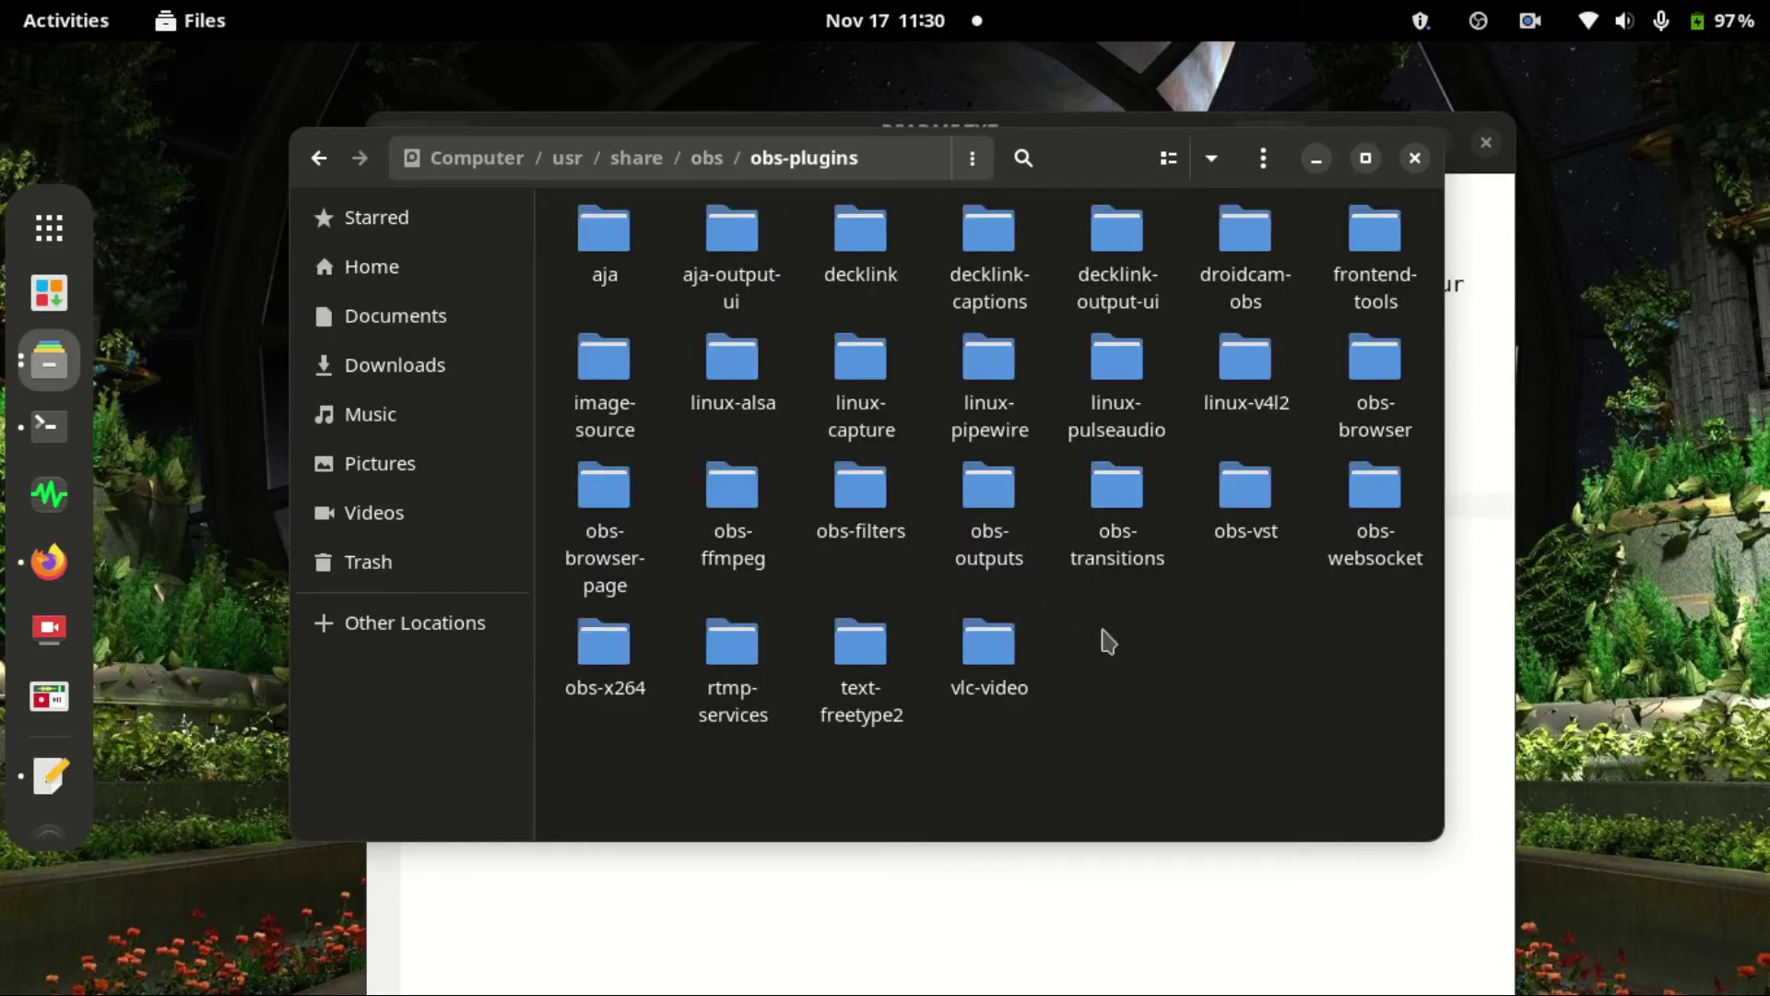
right_click(1109, 648)
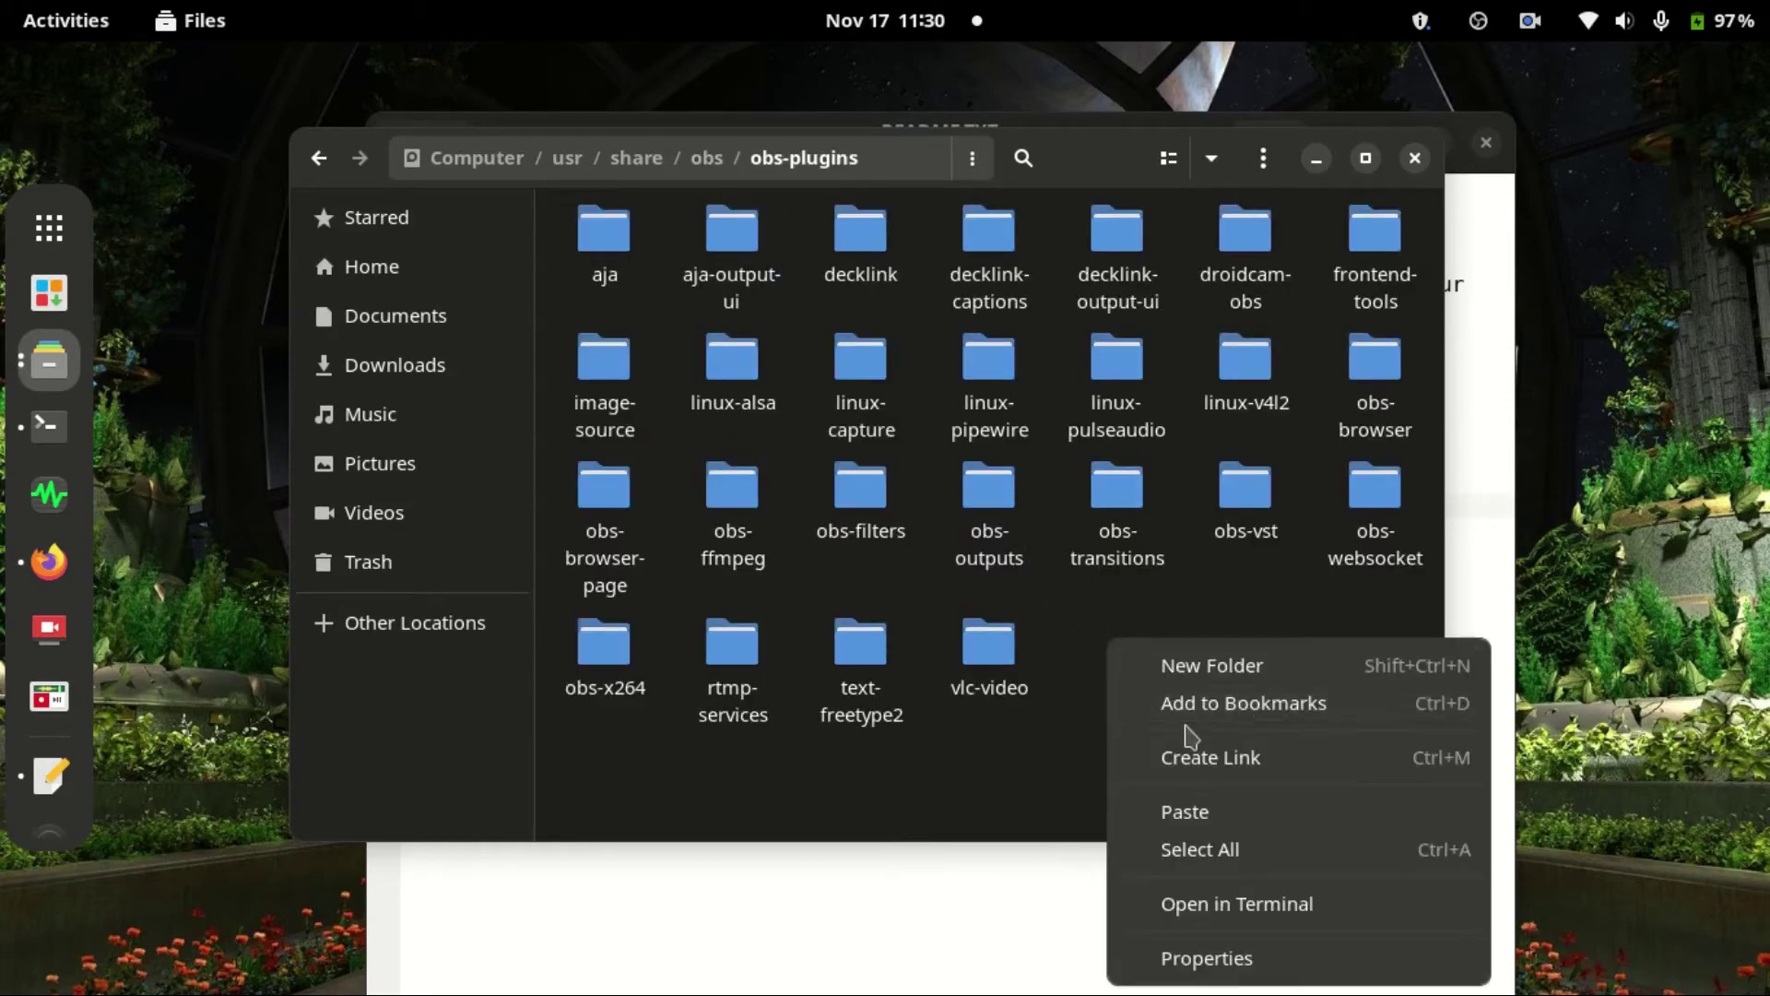
click(1197, 668)
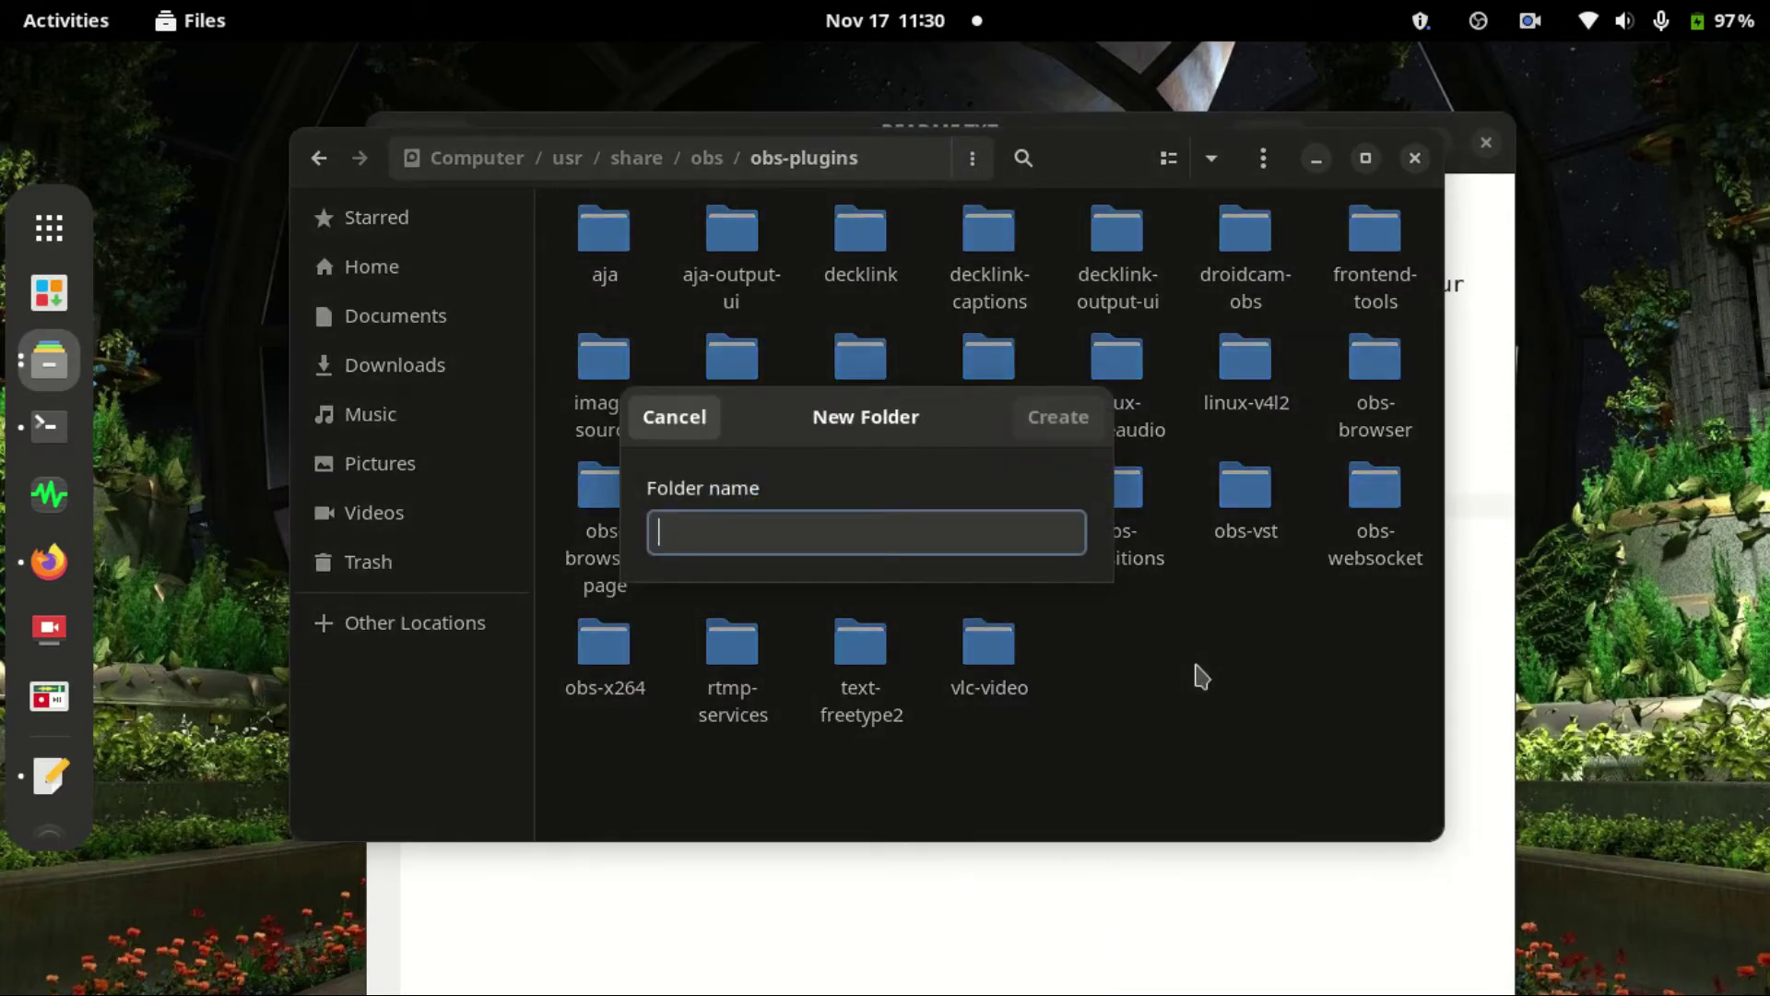
text(droidcam-)
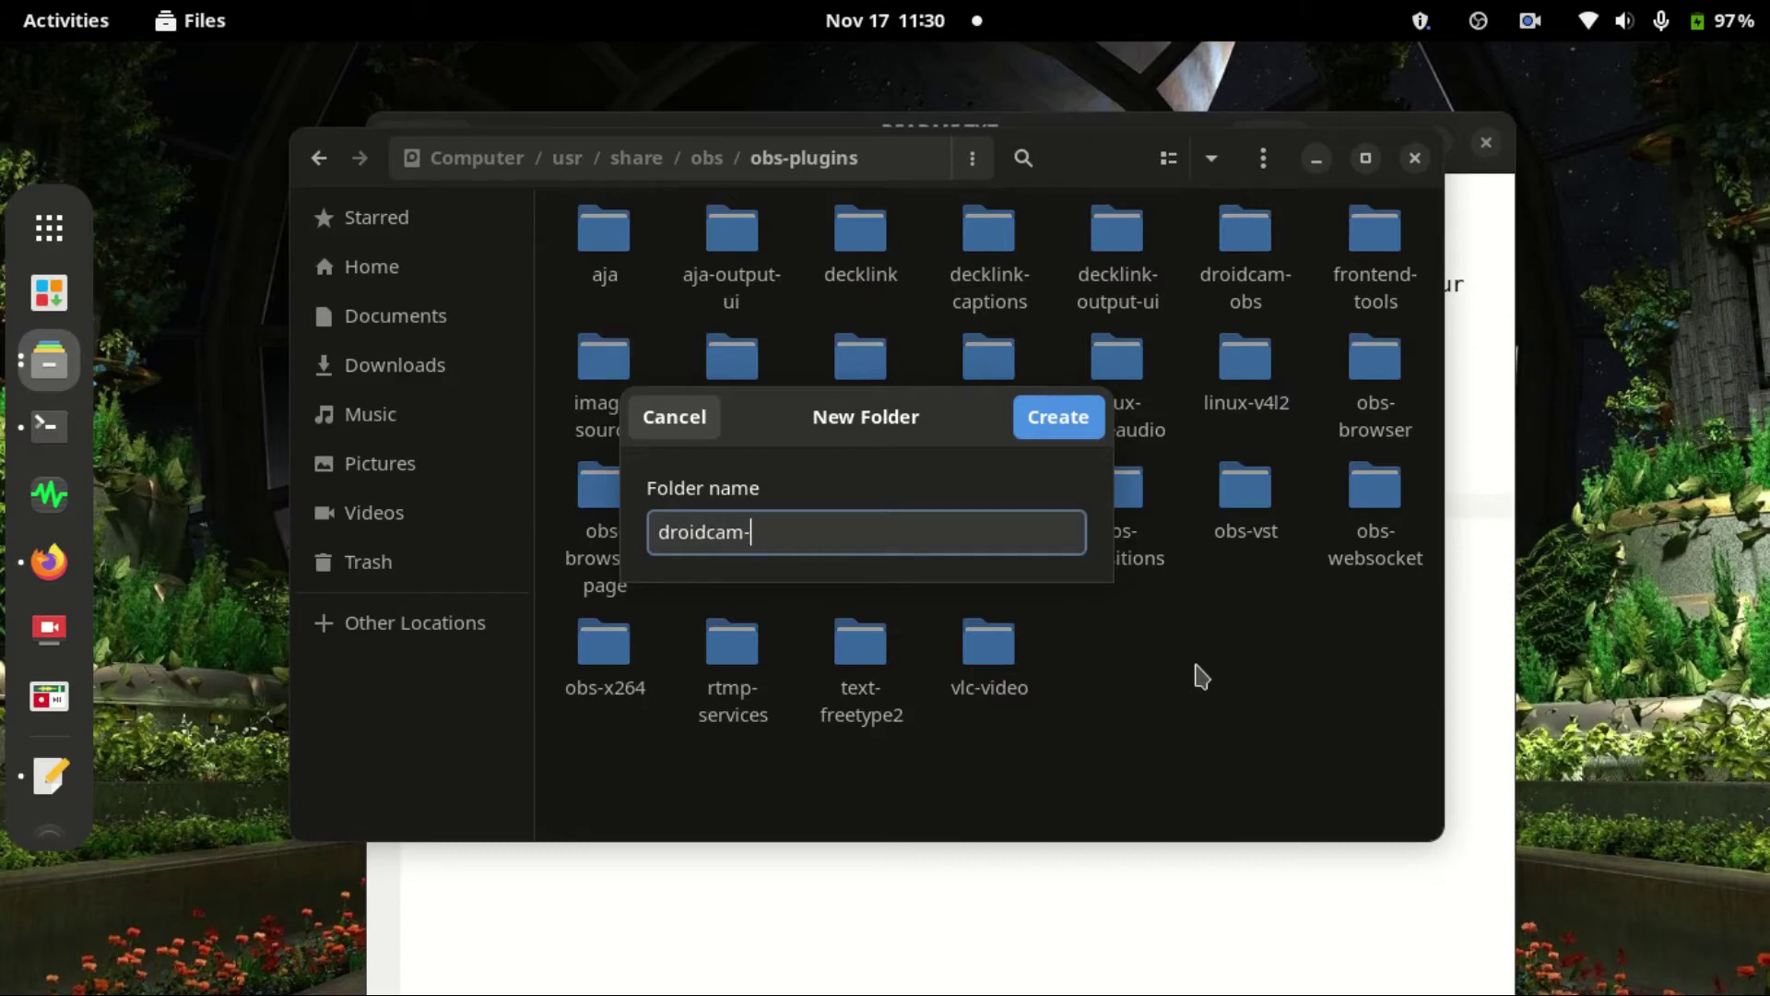
text(obs)
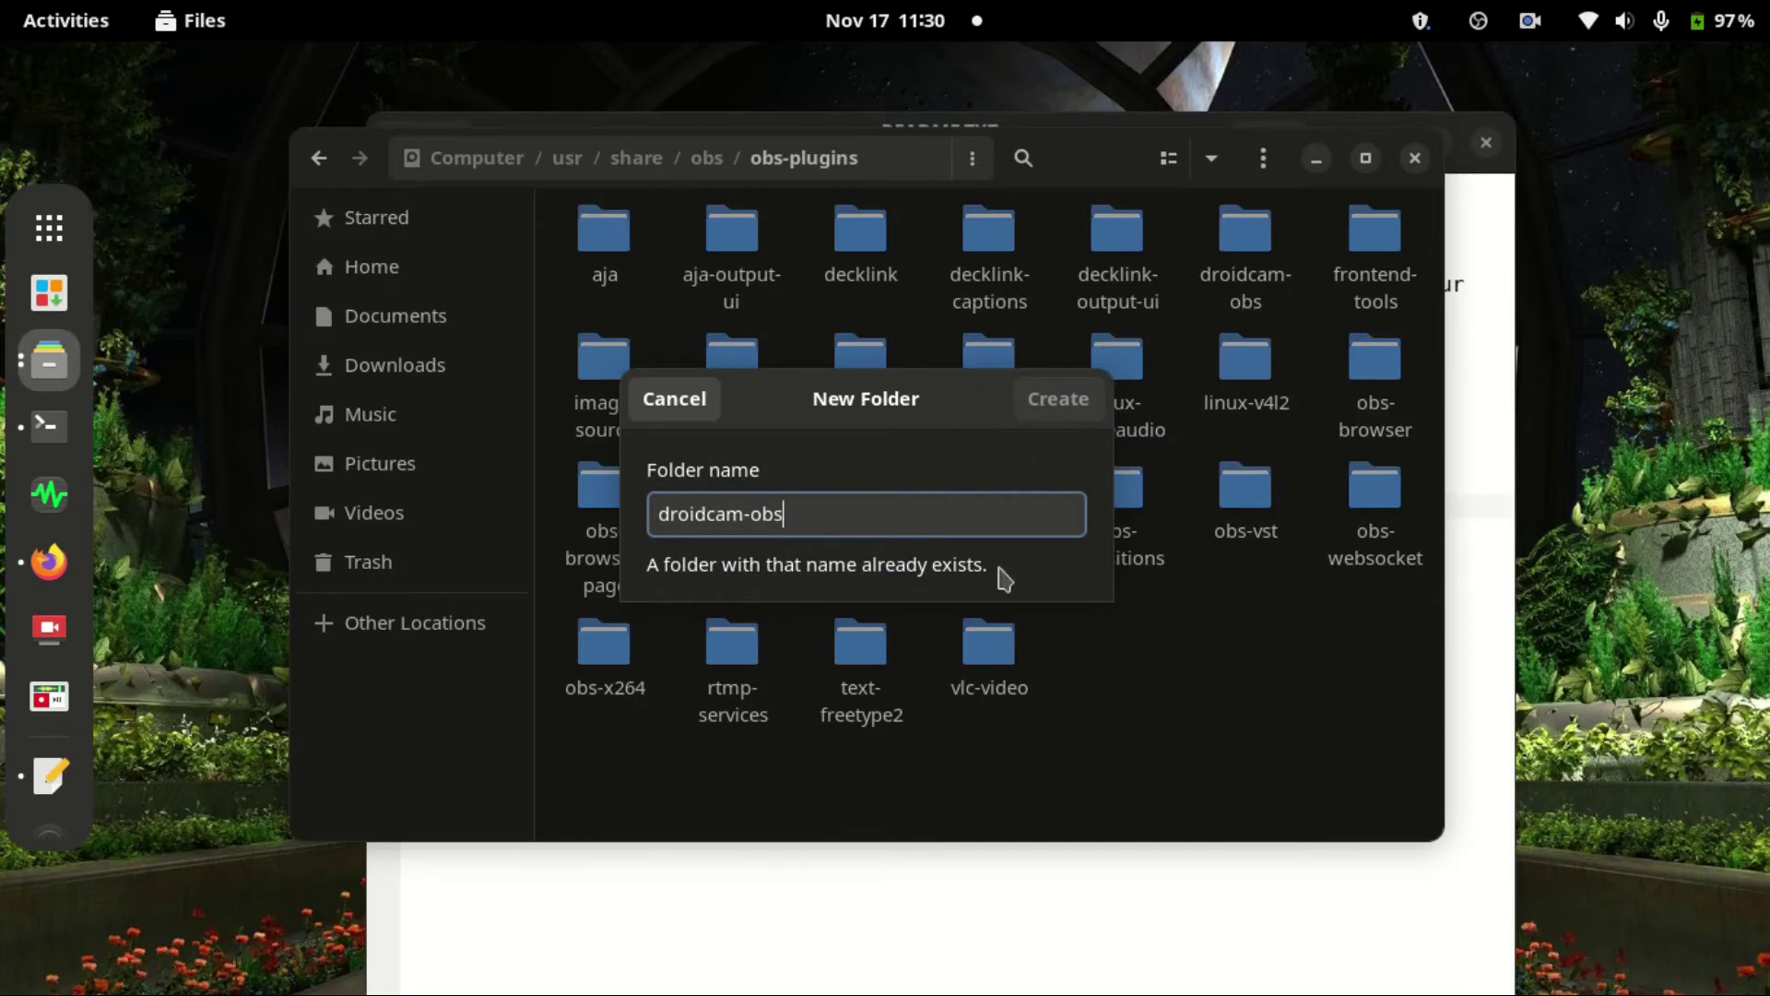
- Paste the locale folder into the existing droidcam-obs folder, verify it, and close Files
click(656, 400)
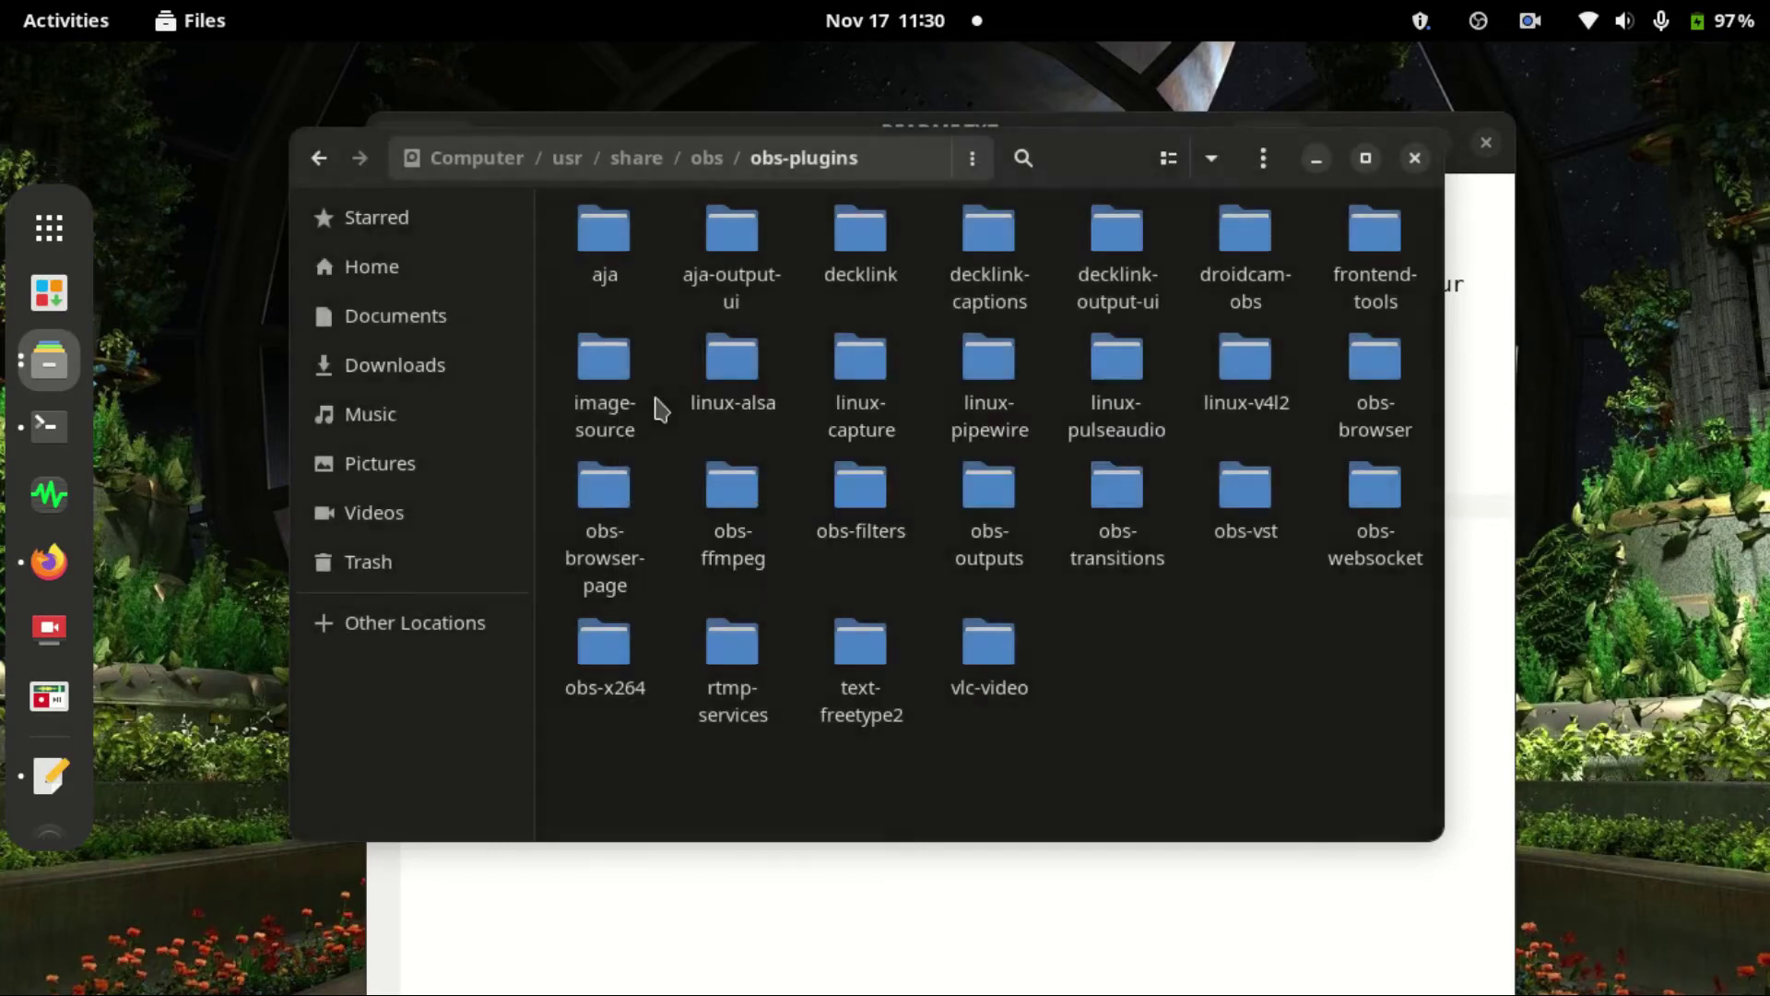
click(1247, 244)
double_click(1246, 244)
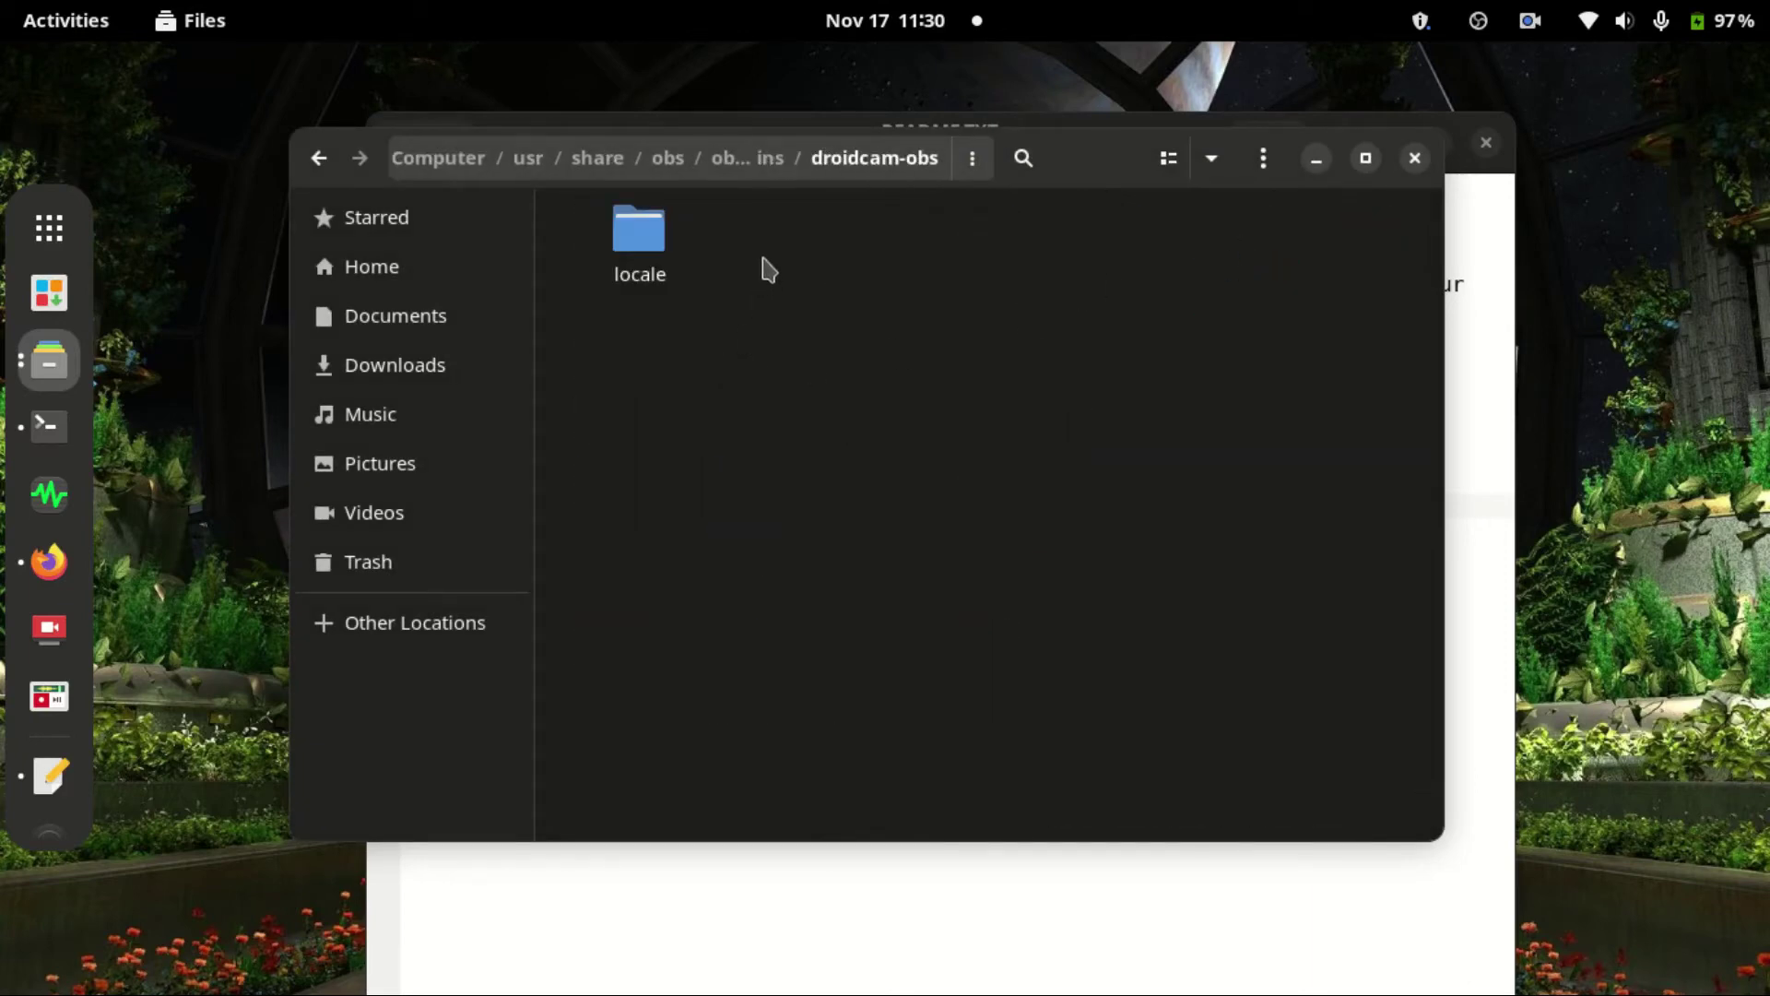
right_click(743, 254)
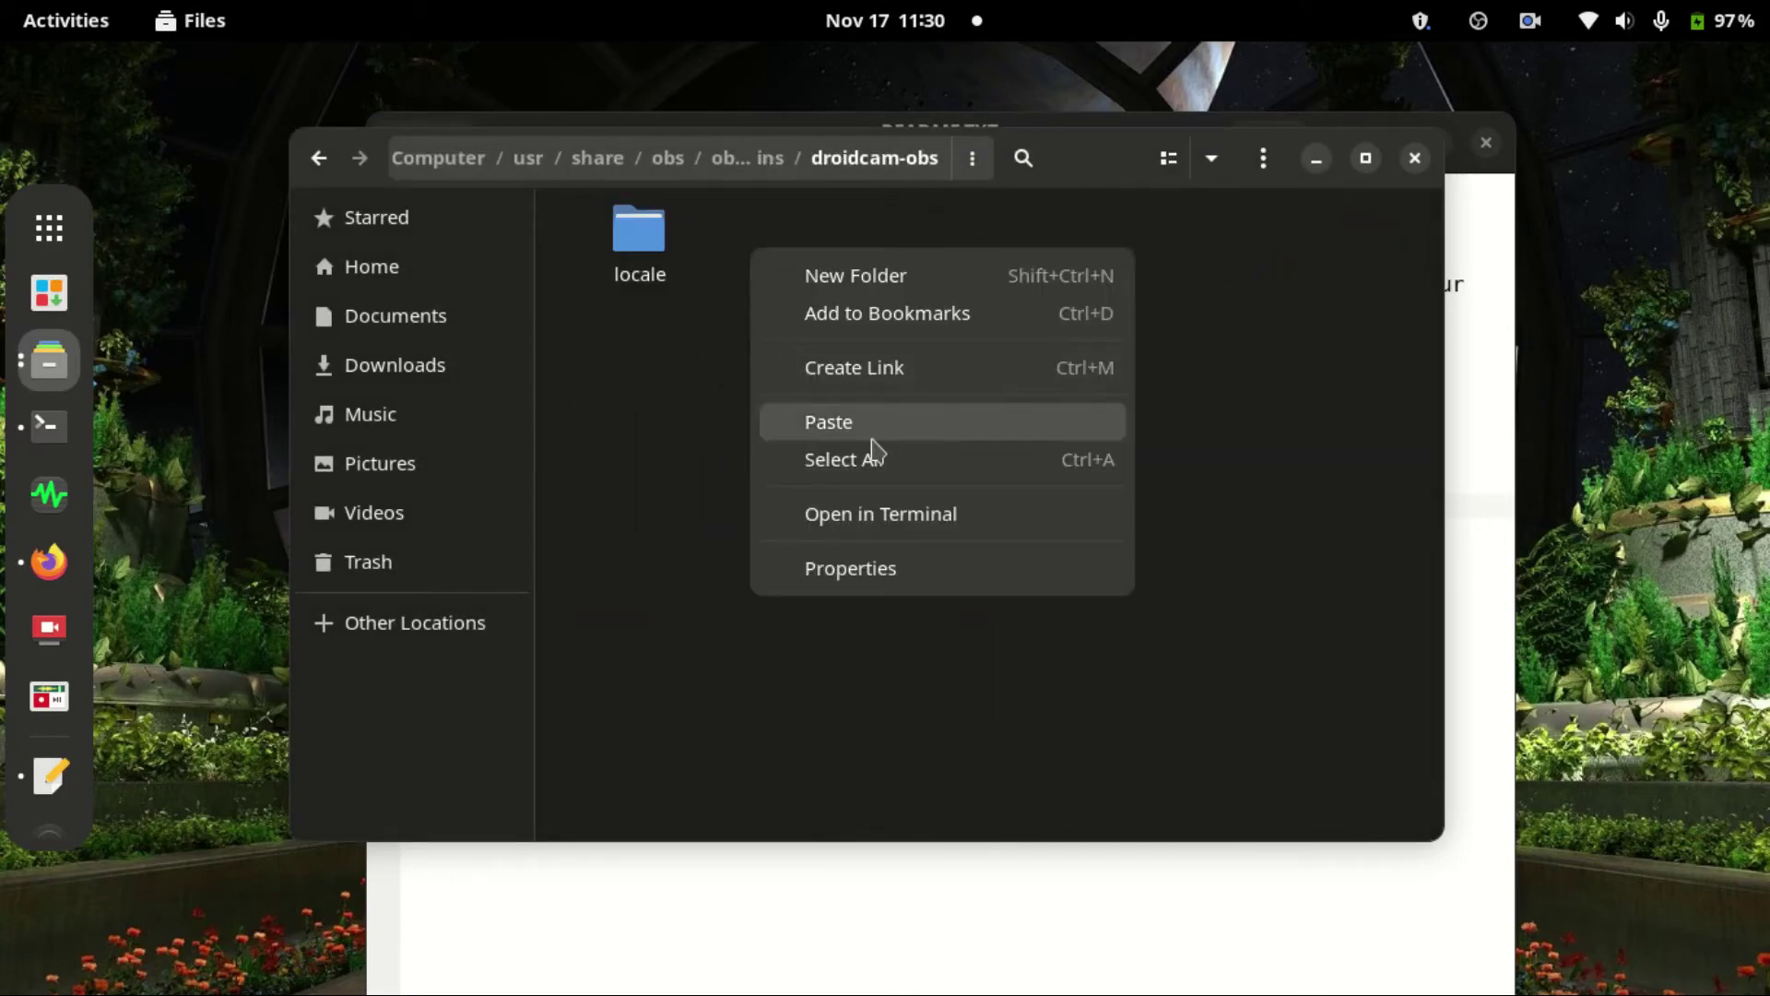
click(687, 261)
double_click(620, 236)
click(1415, 158)
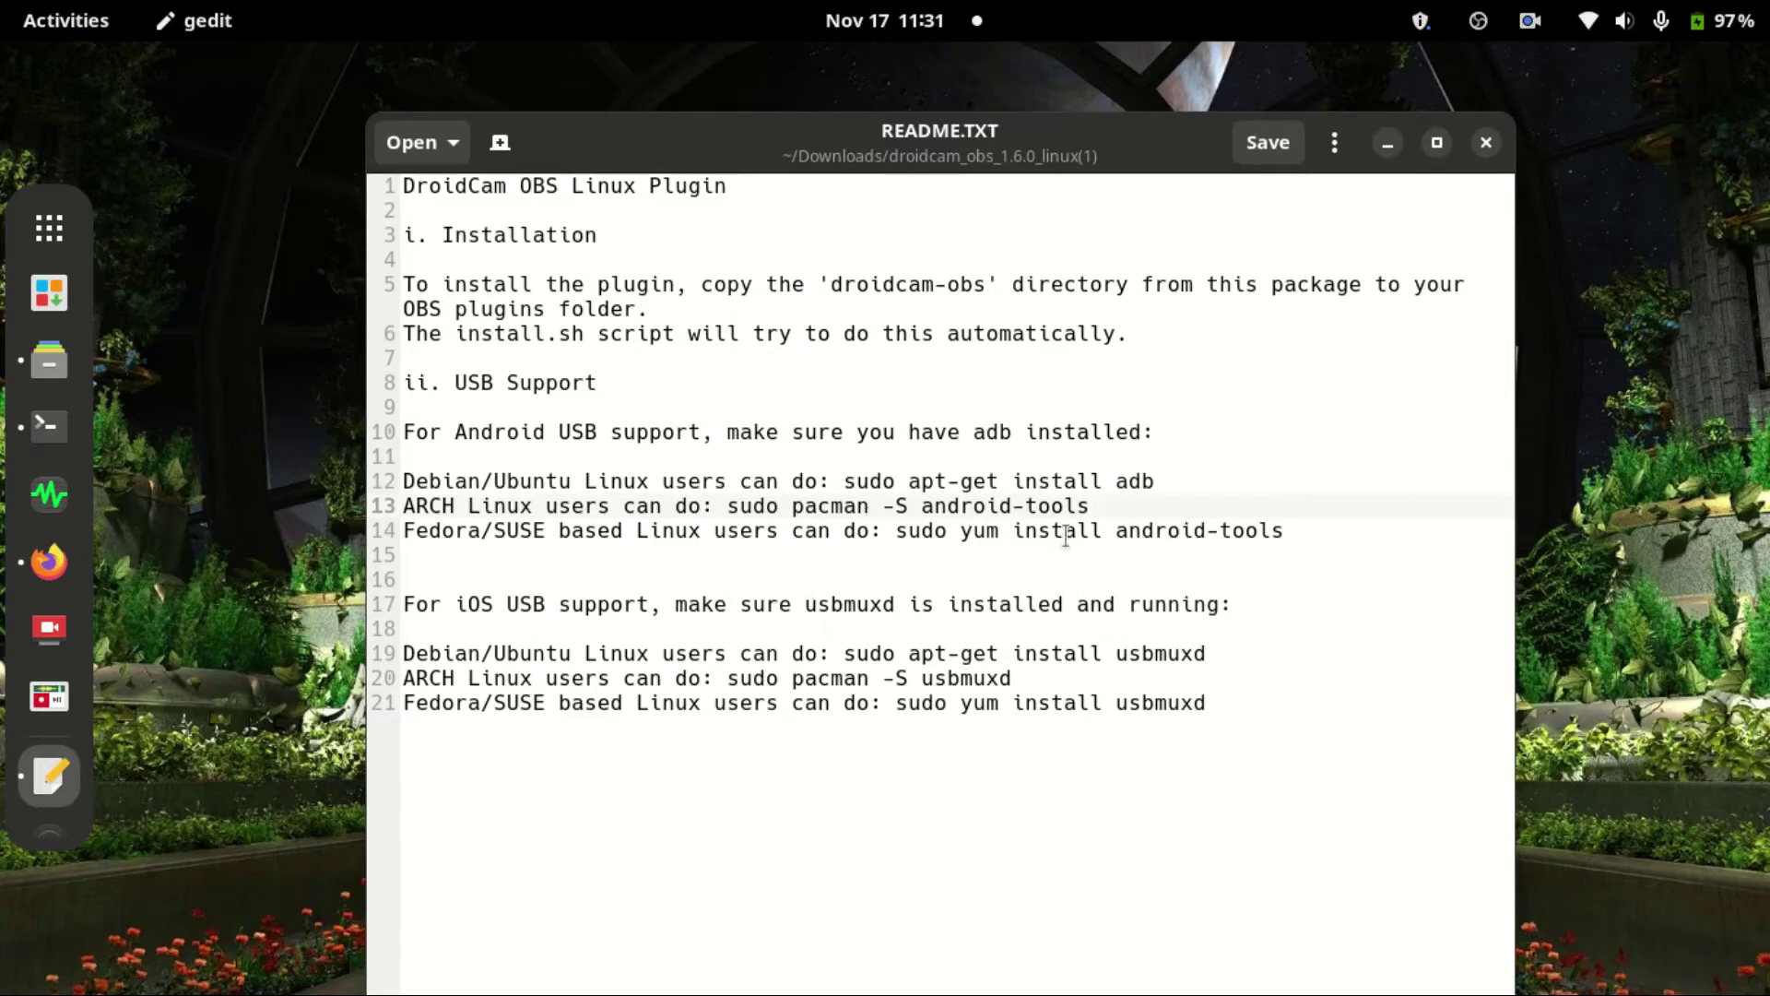
- Copy the Arch adb command 'sudo pacman -S android-tools' from line 13 of README.TXT
click(1277, 440)
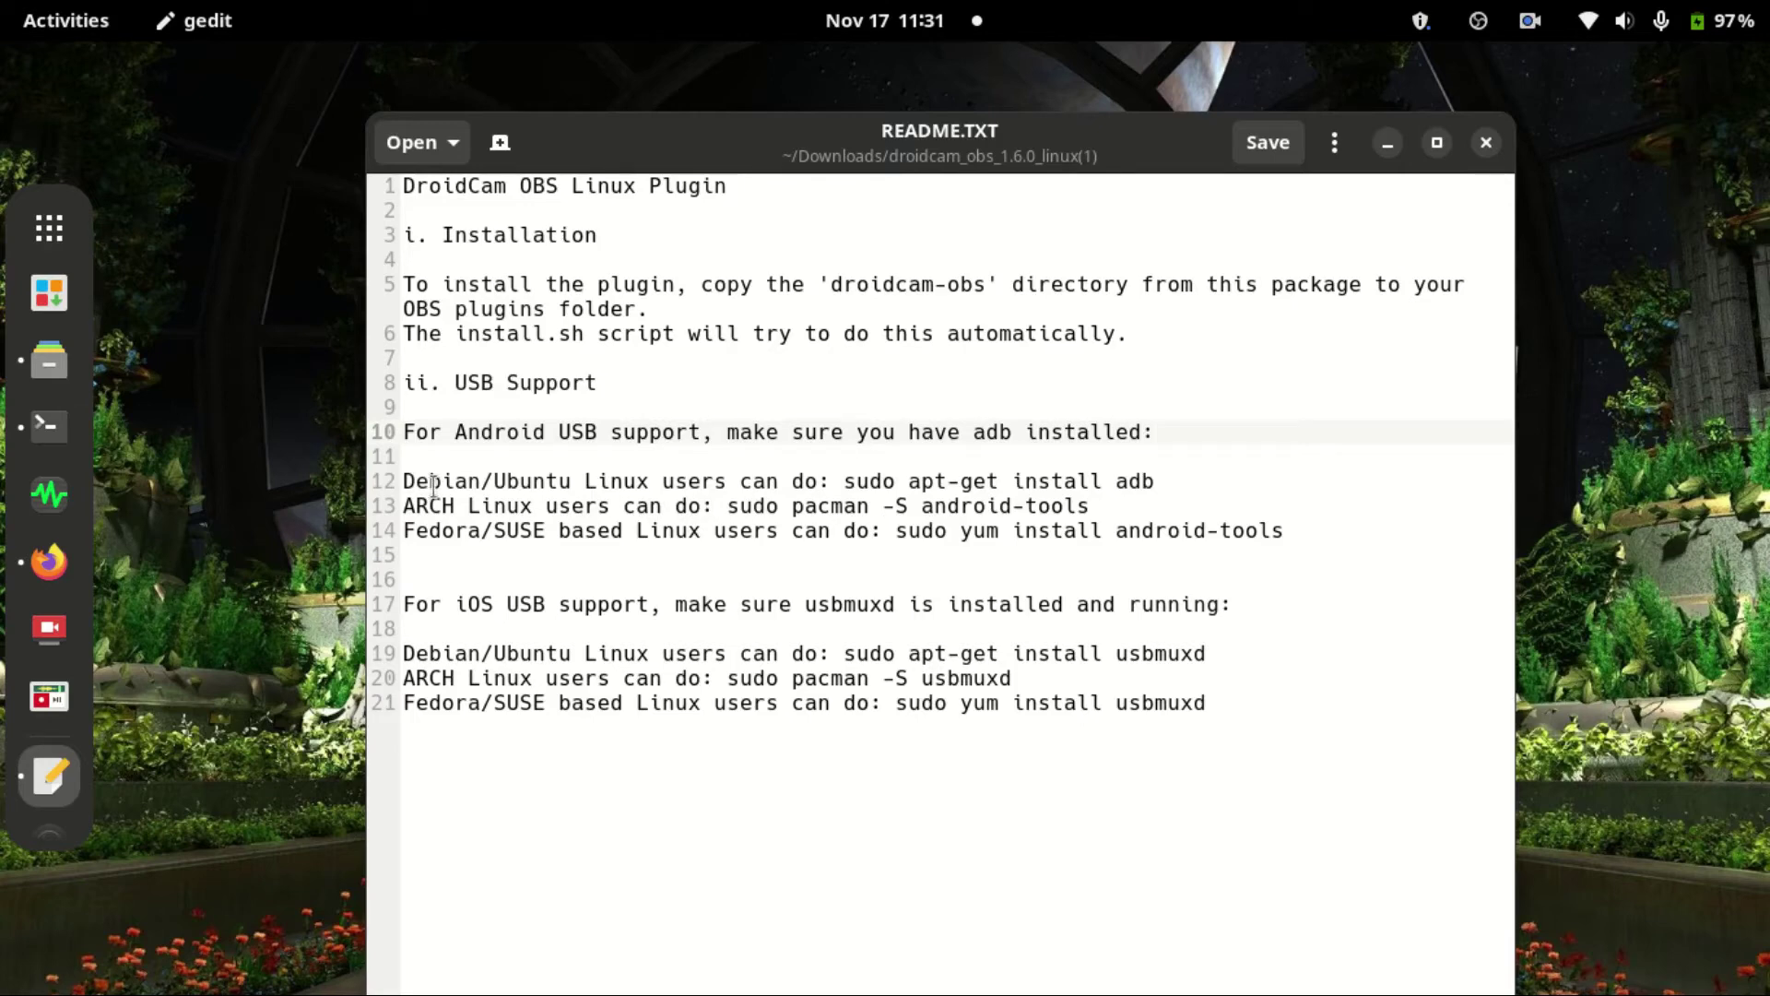
drag(449, 480, 954, 507)
click(1051, 510)
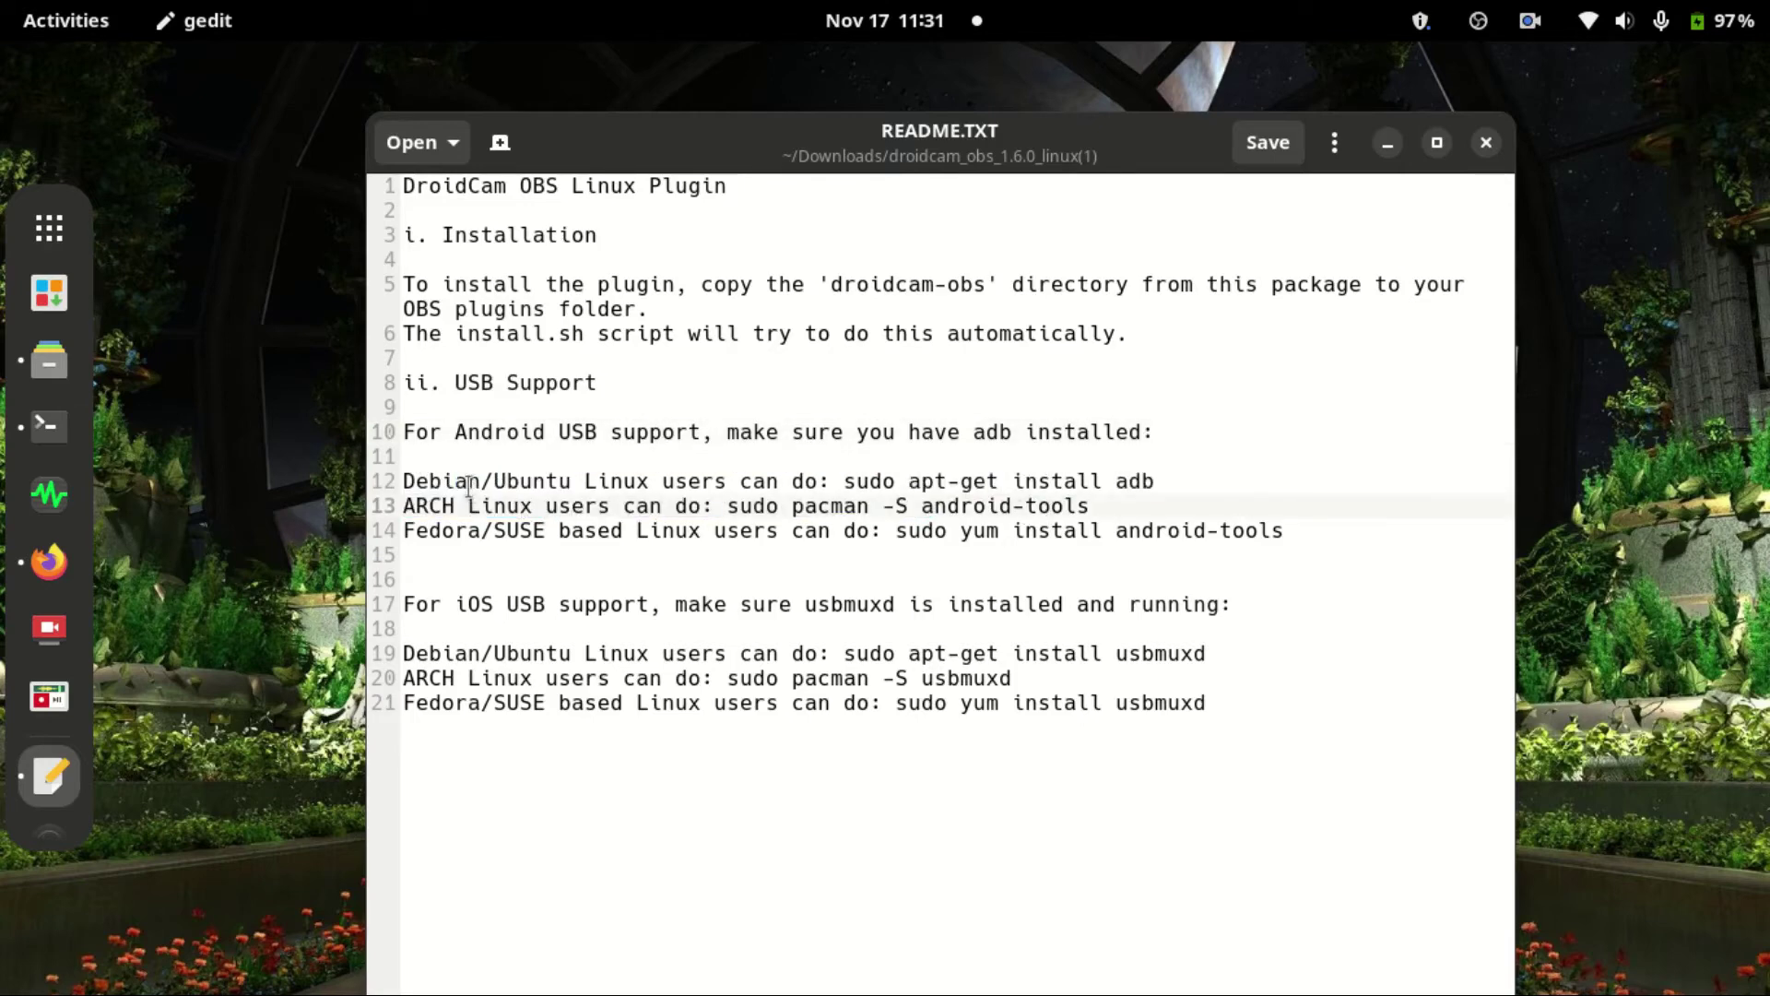
drag(850, 480, 1182, 458)
click(603, 507)
drag(724, 505, 1093, 507)
right_click(976, 504)
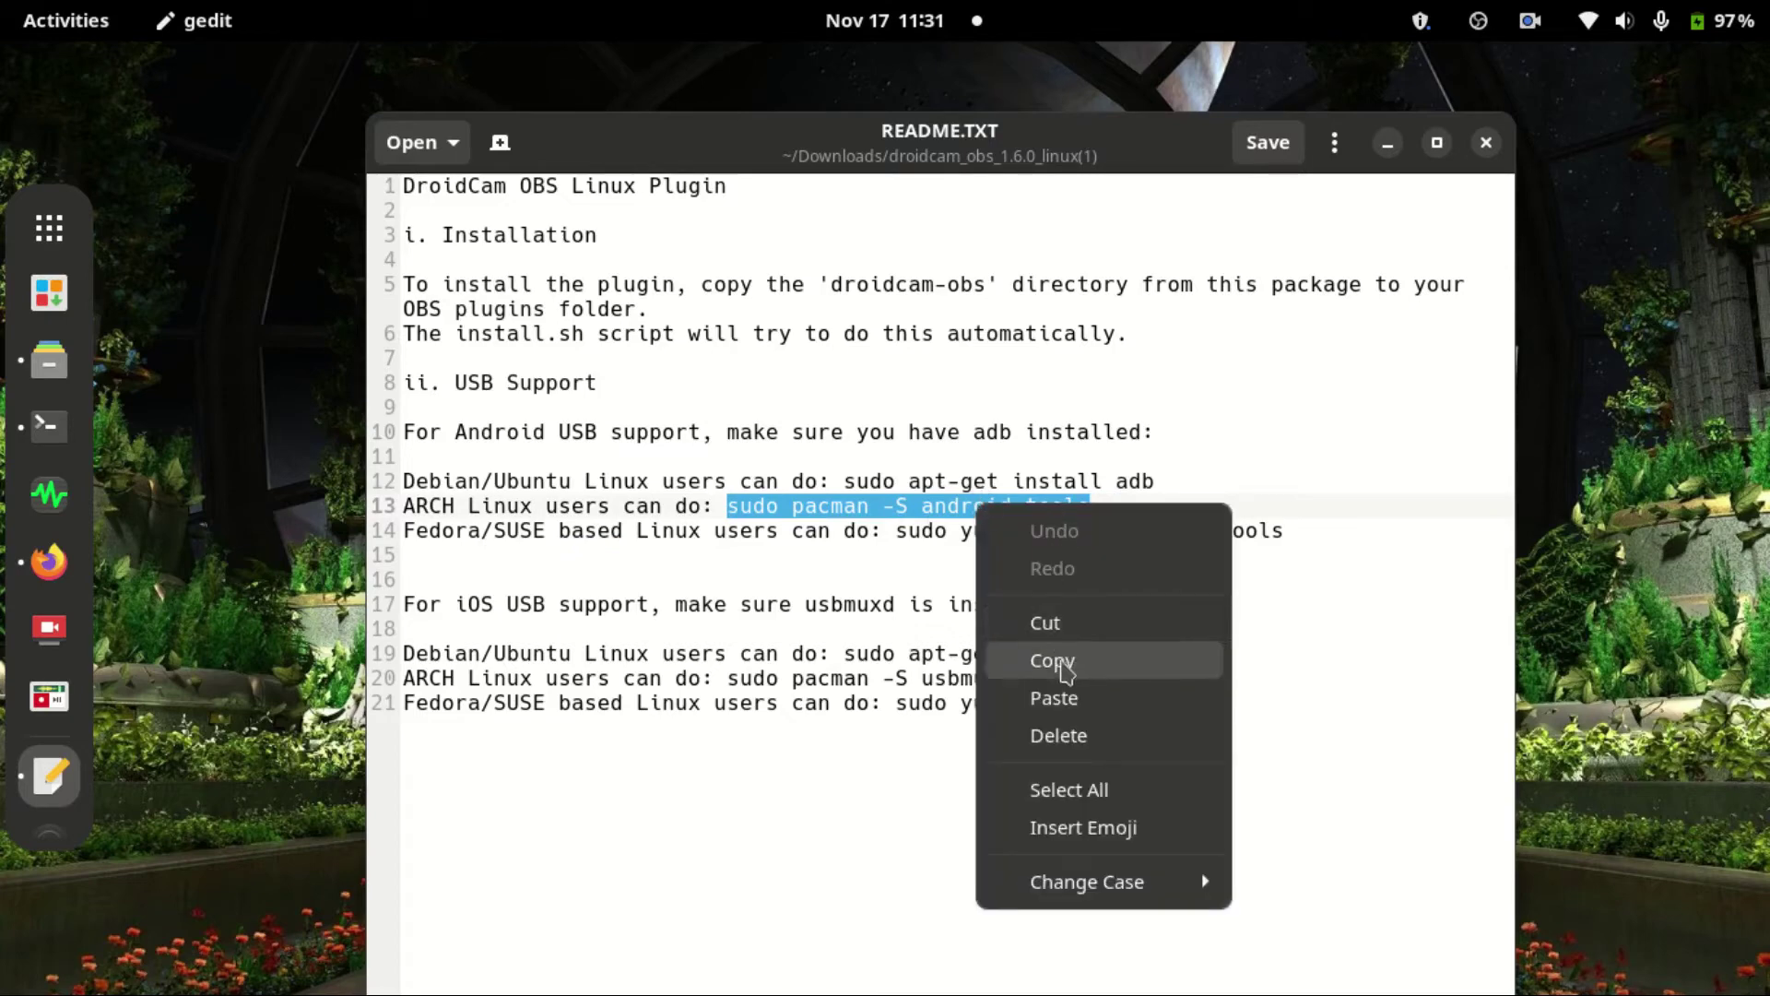
click(1060, 658)
click(49, 426)
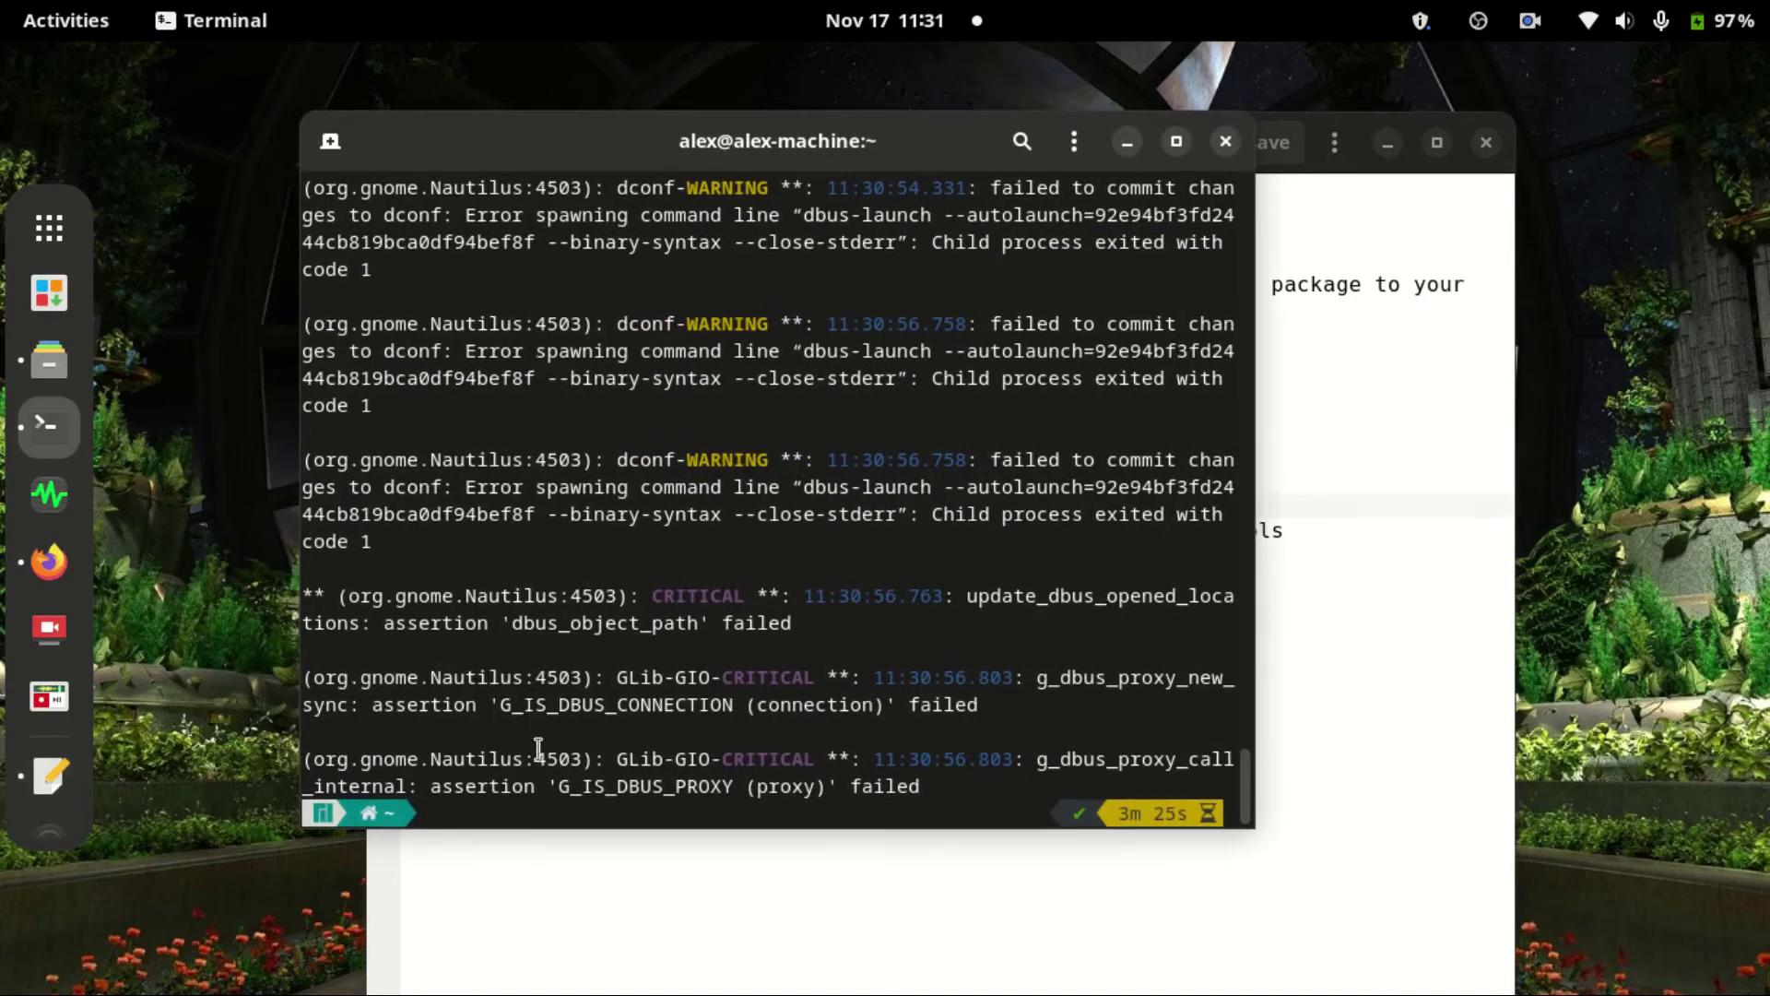
- Run 'sudo pacman -S android-tools' in a fresh terminal, answering y to install adb
click(1225, 141)
click(49, 426)
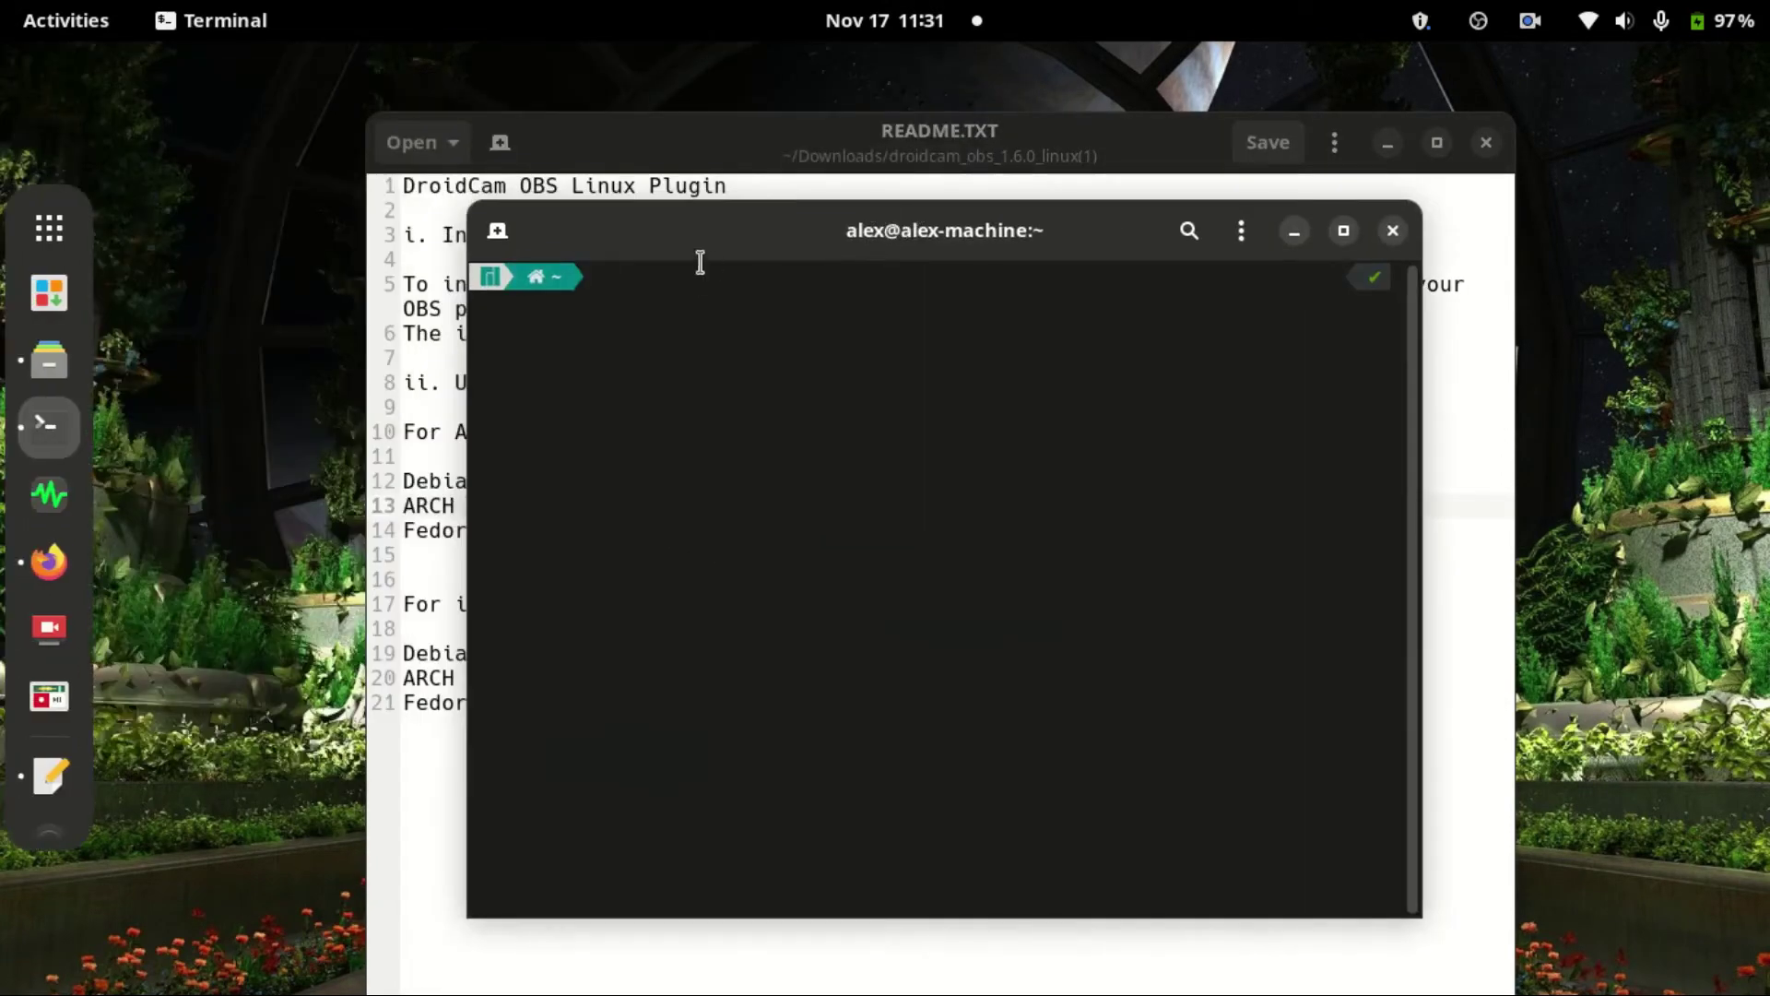
right_click(702, 303)
click(783, 397)
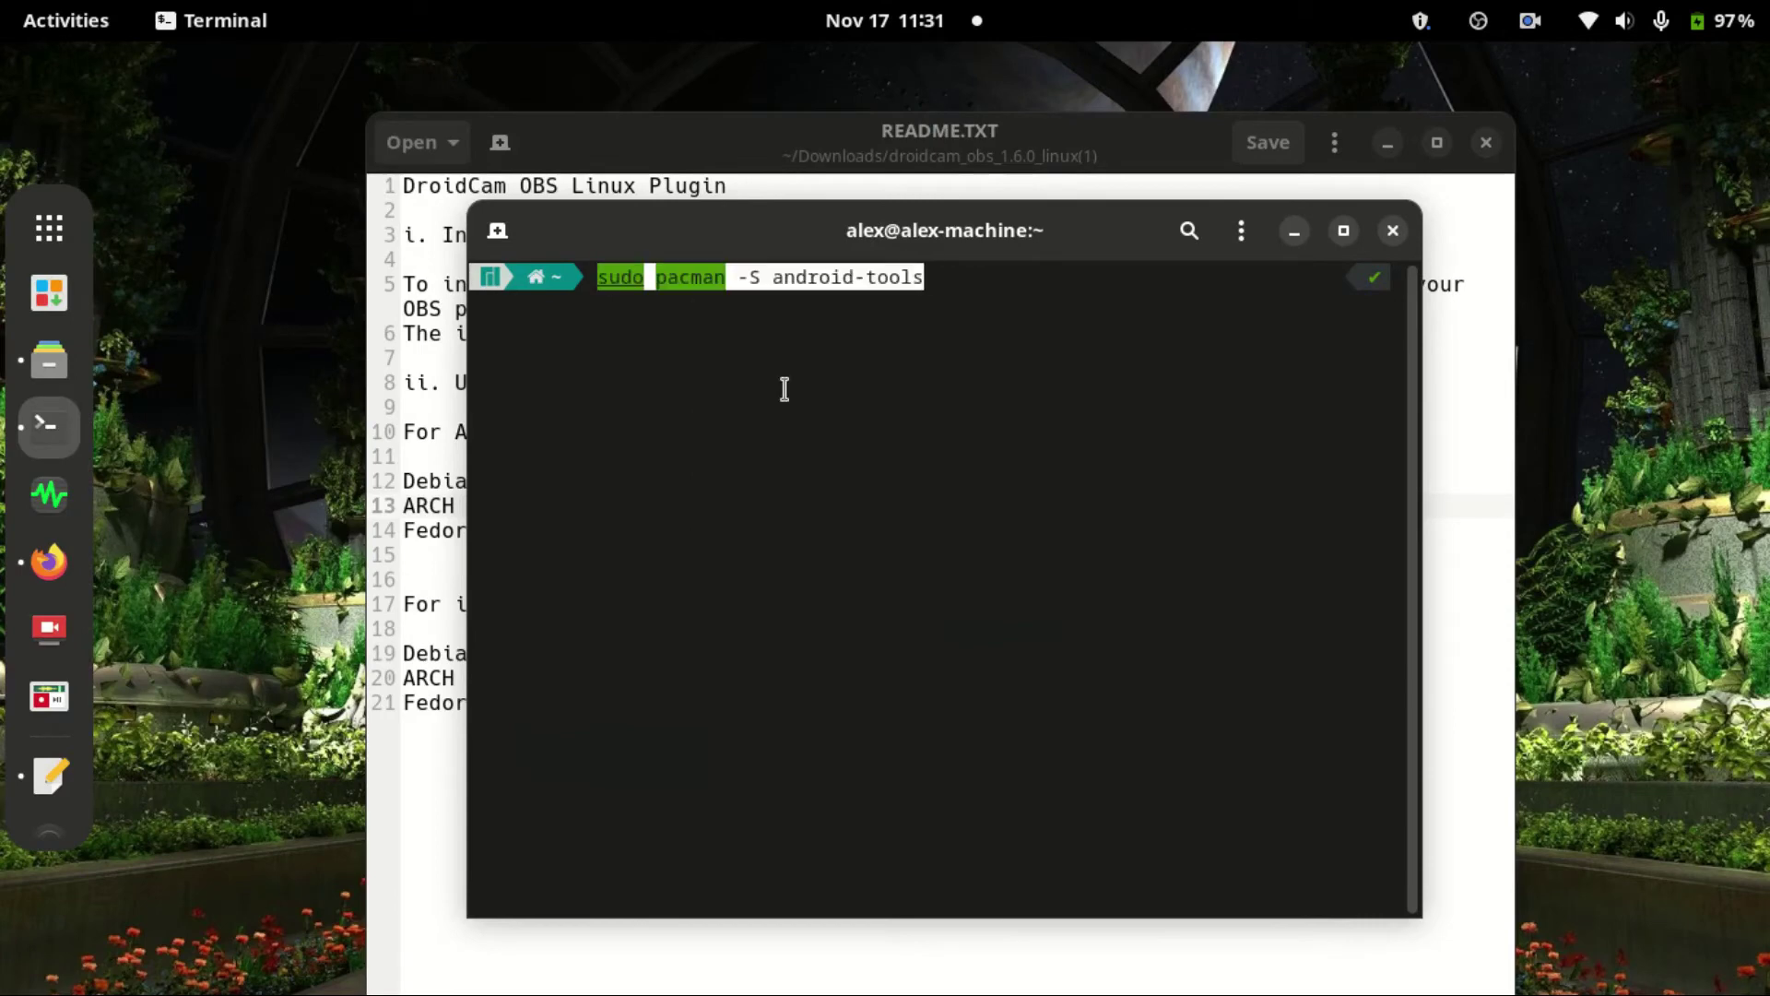
key(Return)
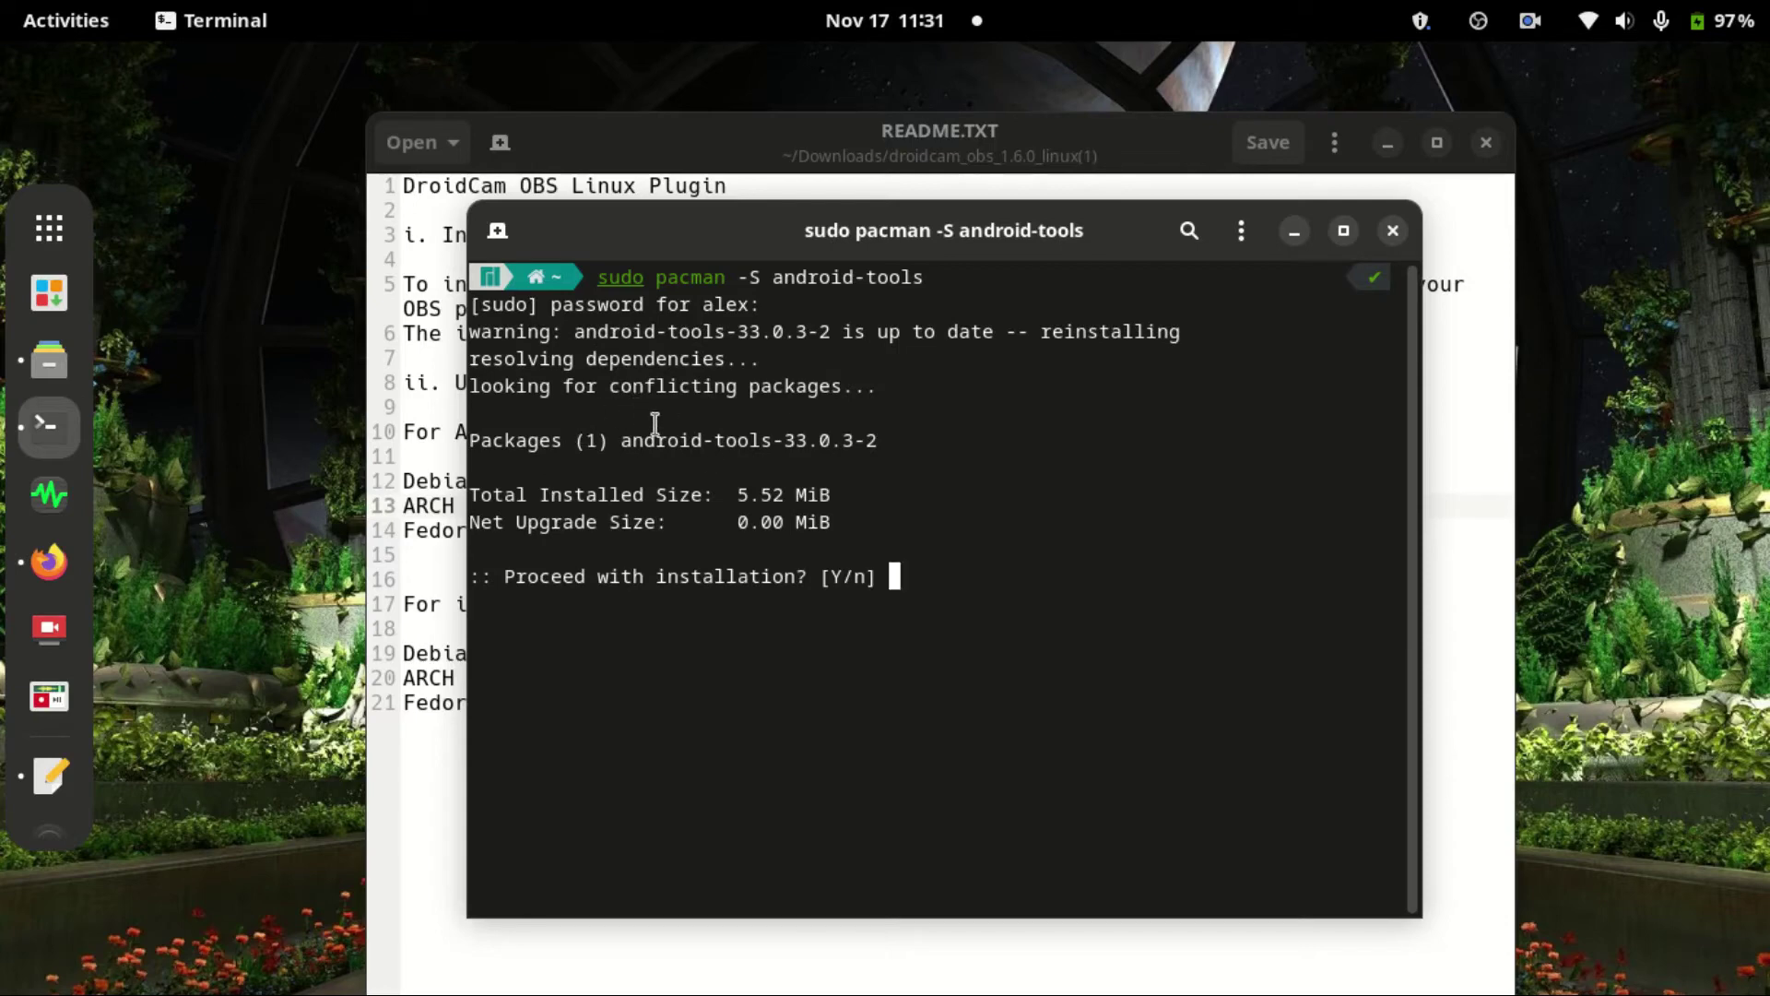
text(y)
key(Return)
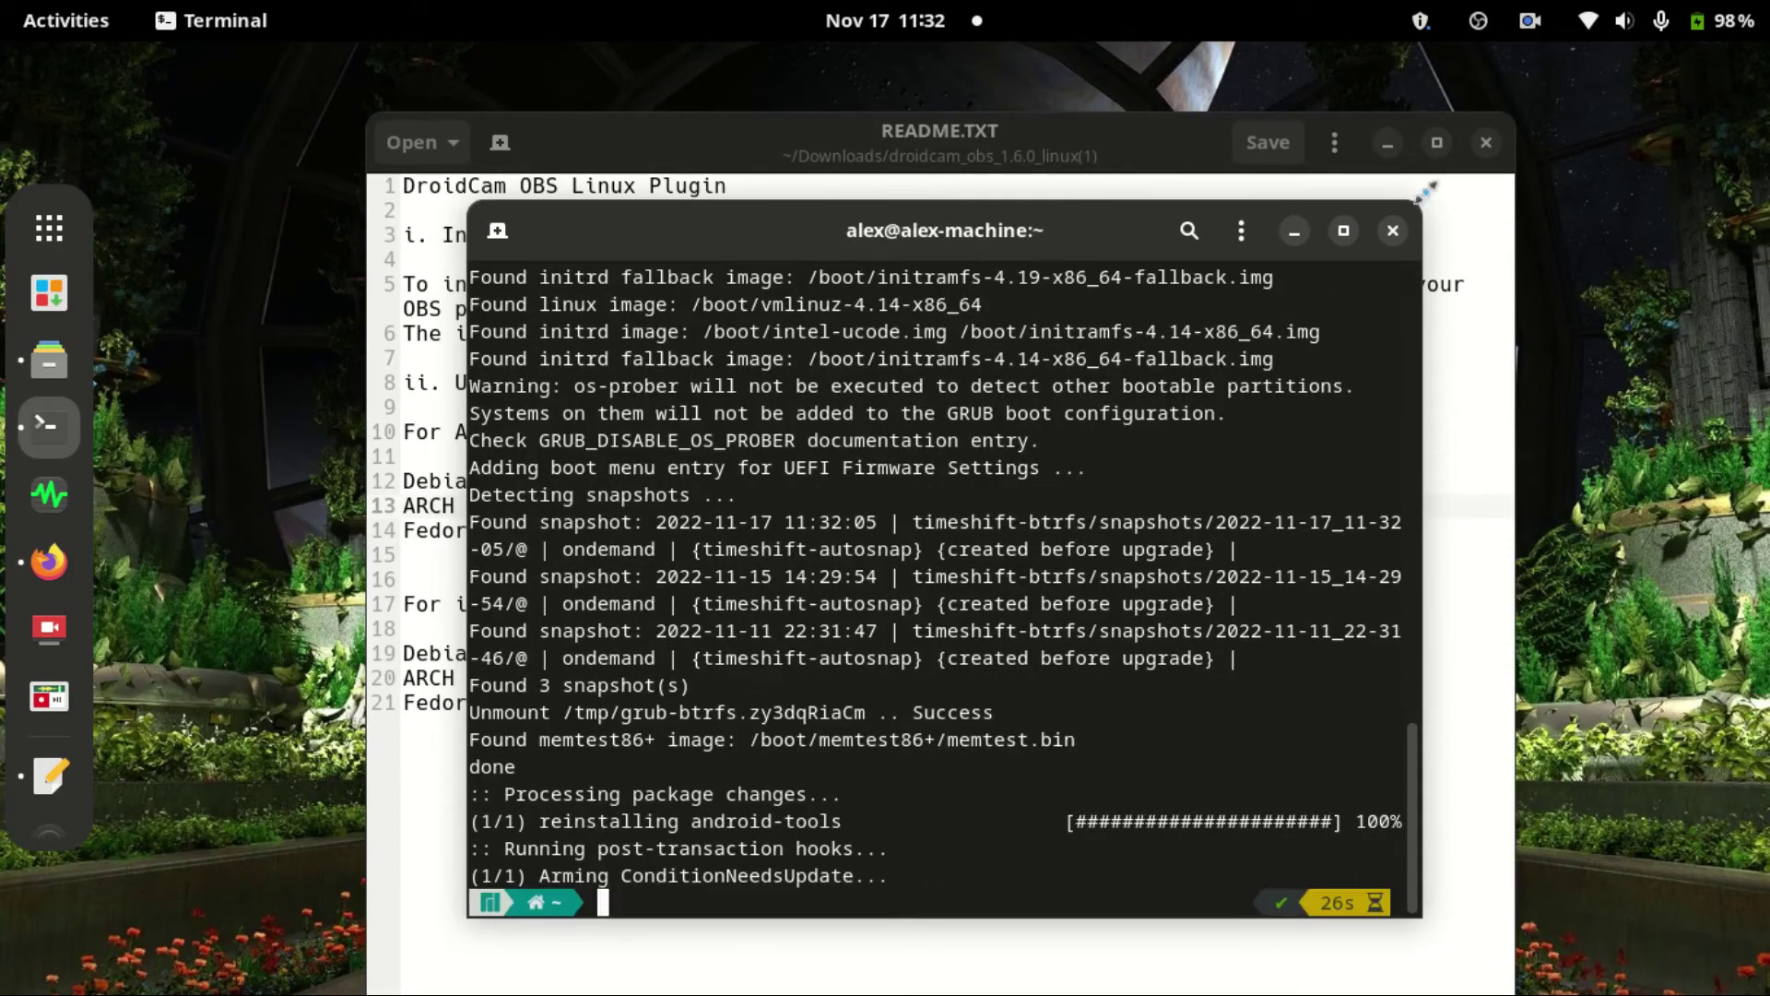
click(1392, 230)
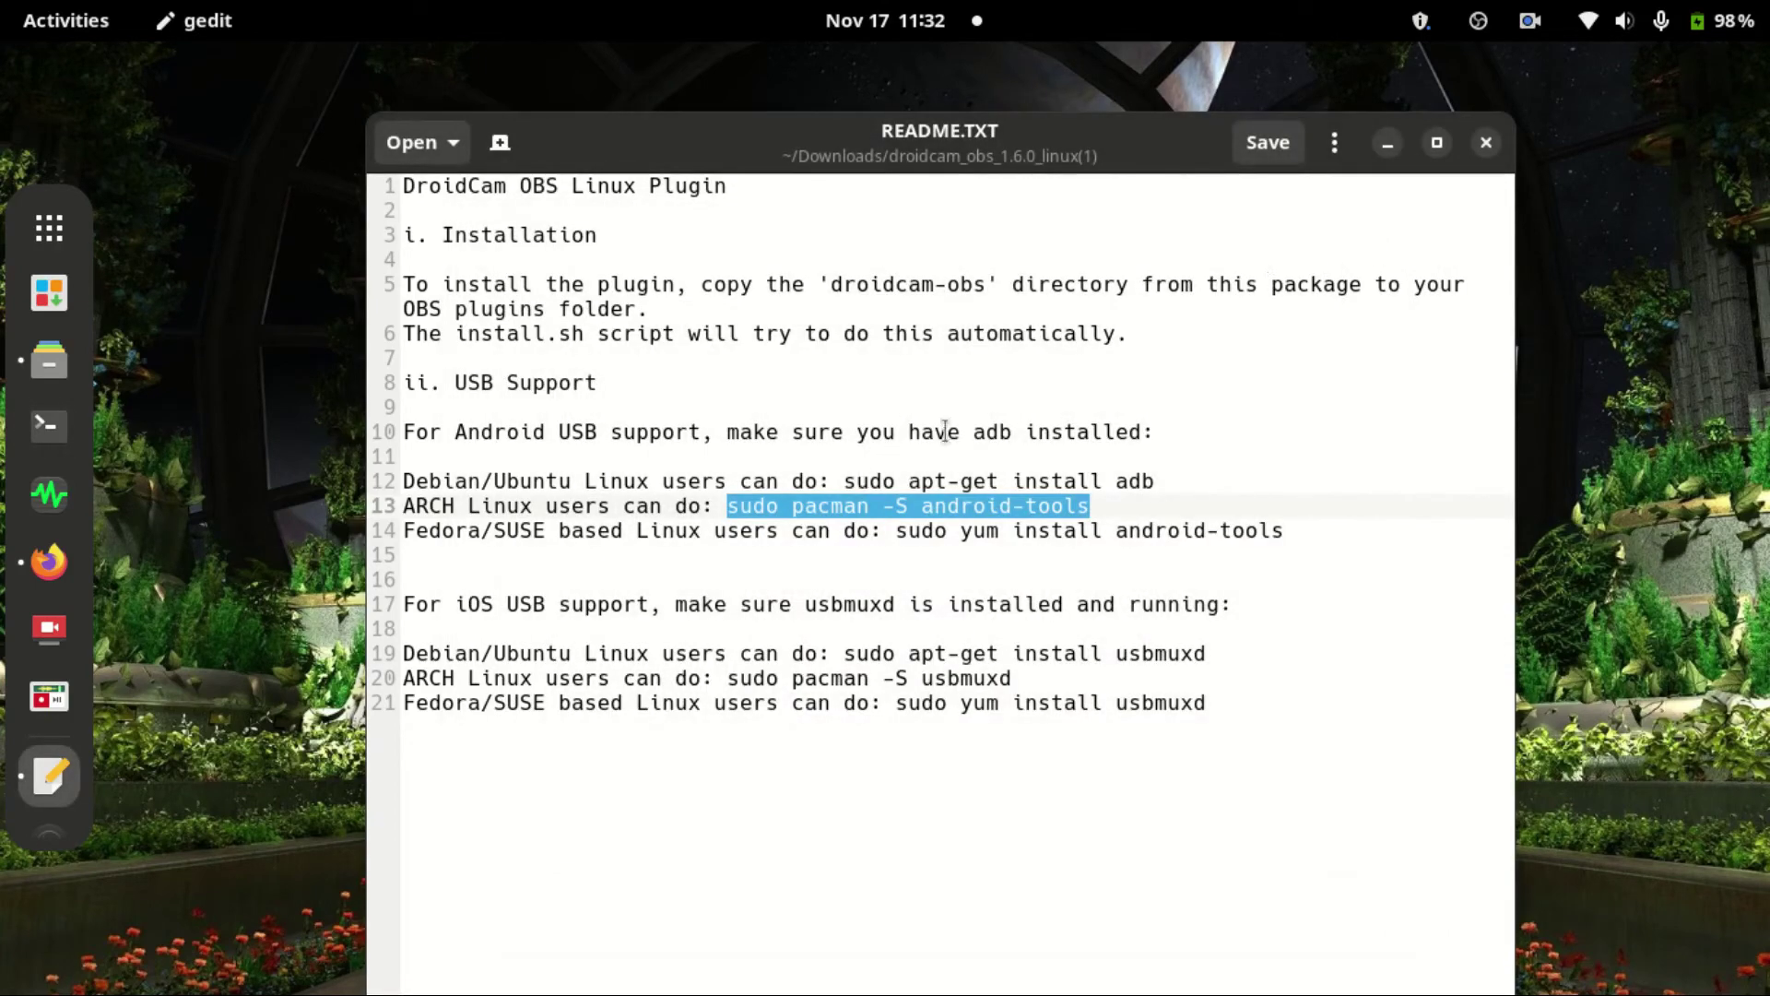
- Close the README in gedit and quit the running OBS Studio
click(1486, 142)
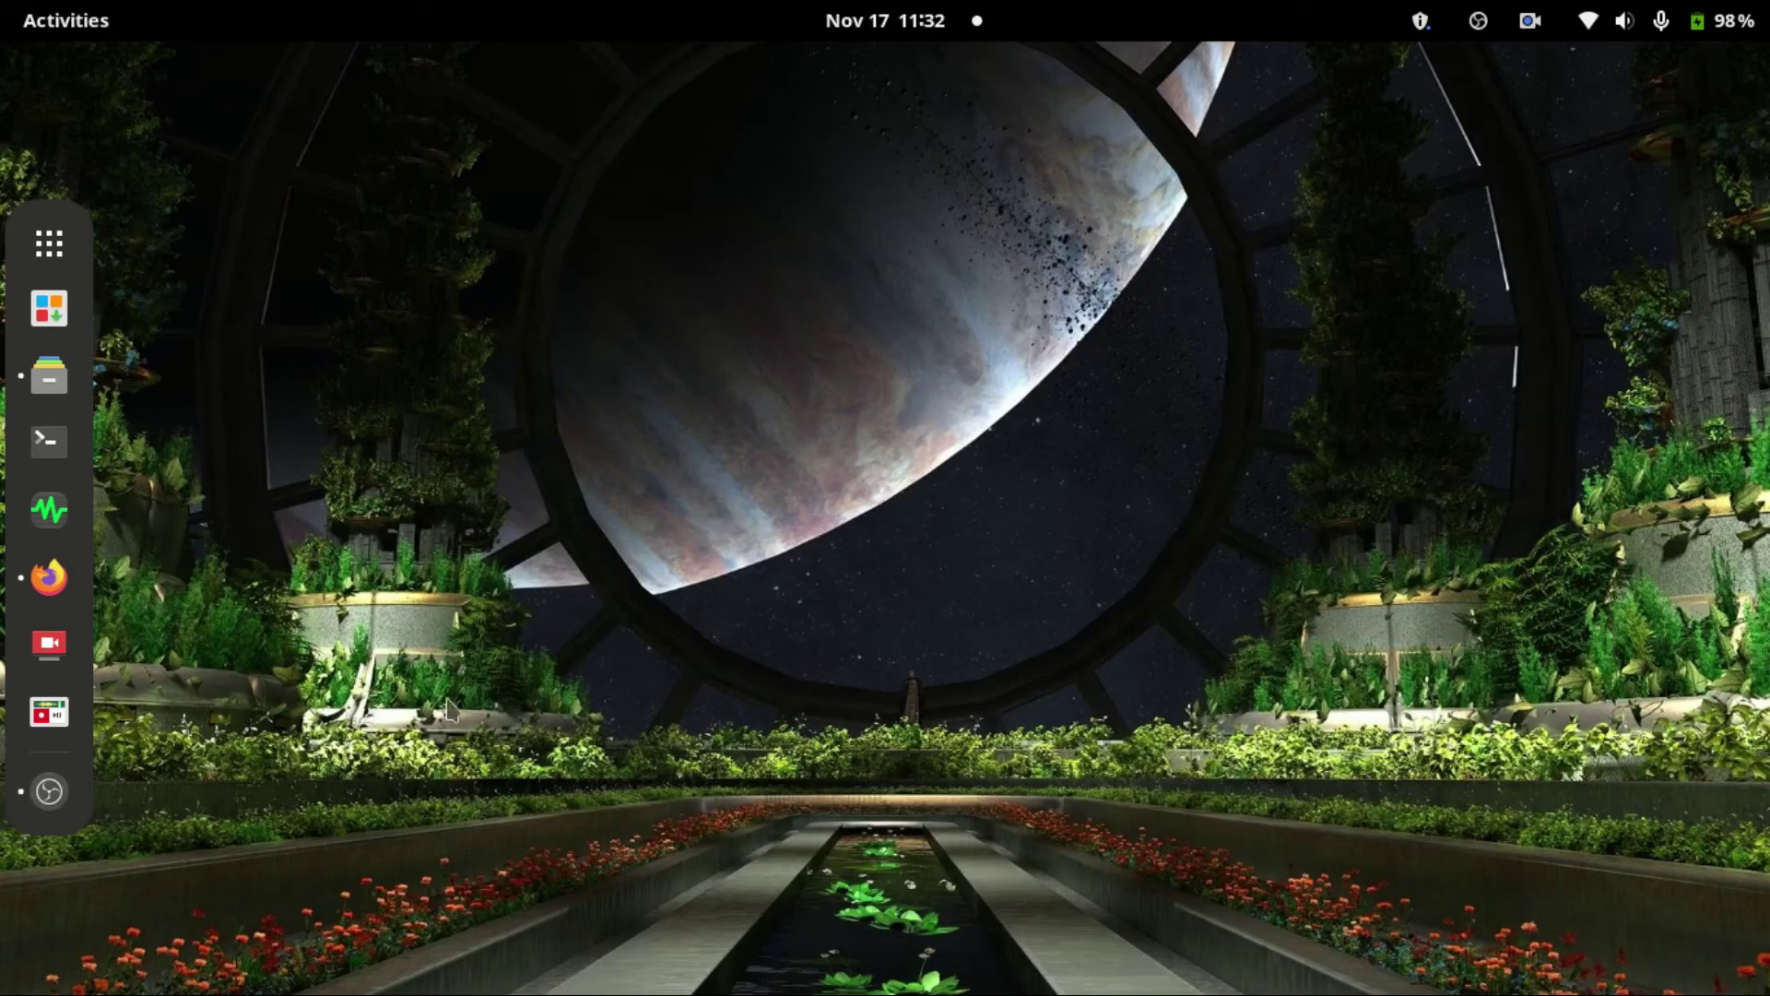
click(70, 810)
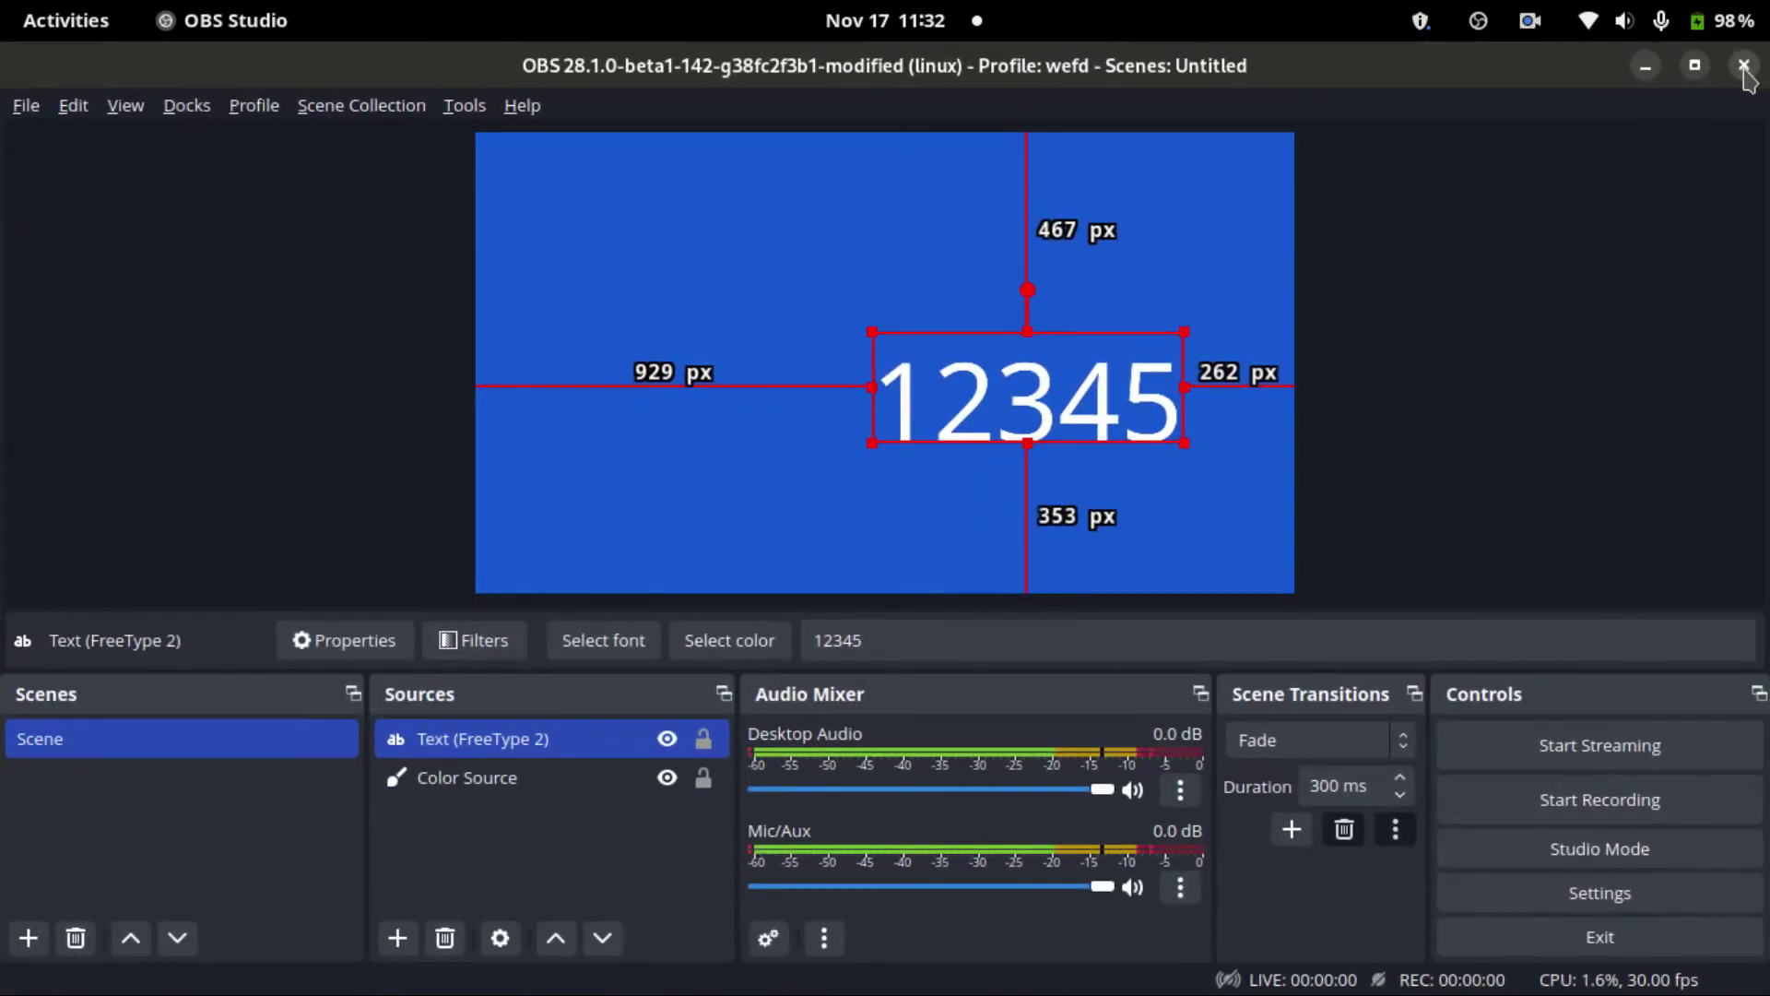
click(1741, 70)
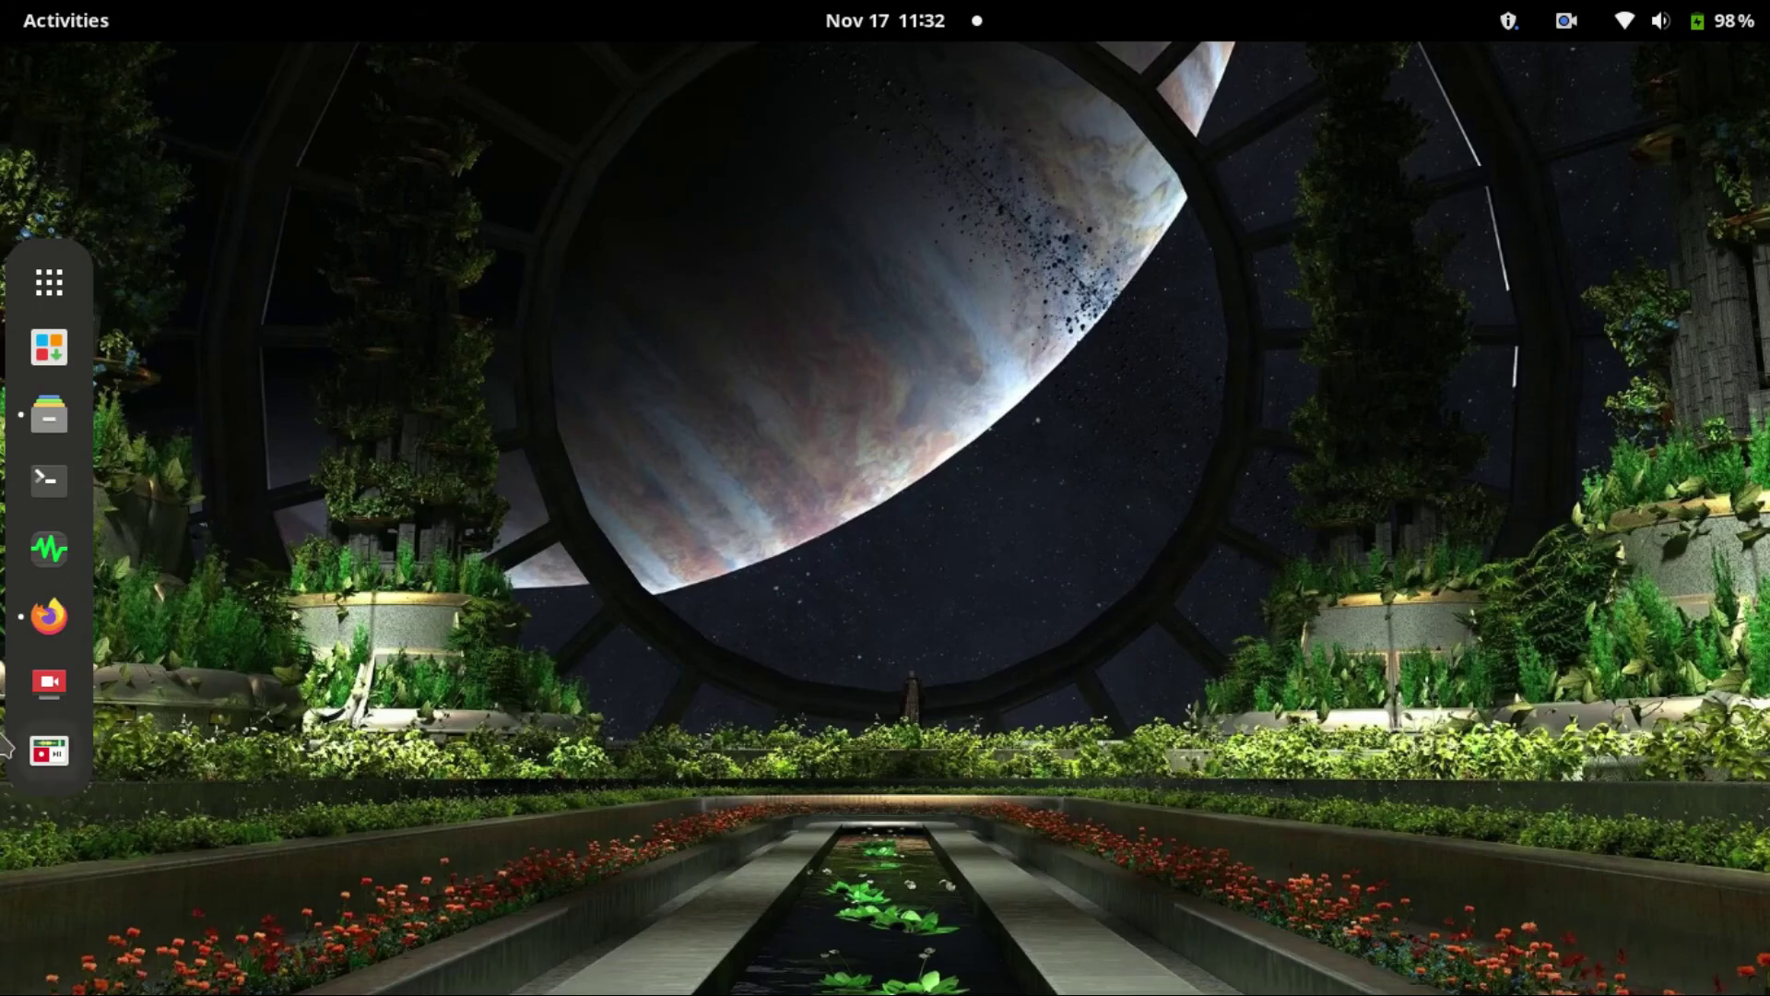
- Relaunch OBS Studio from Show Applications
click(48, 282)
scroll(1146, 652, down, 5)
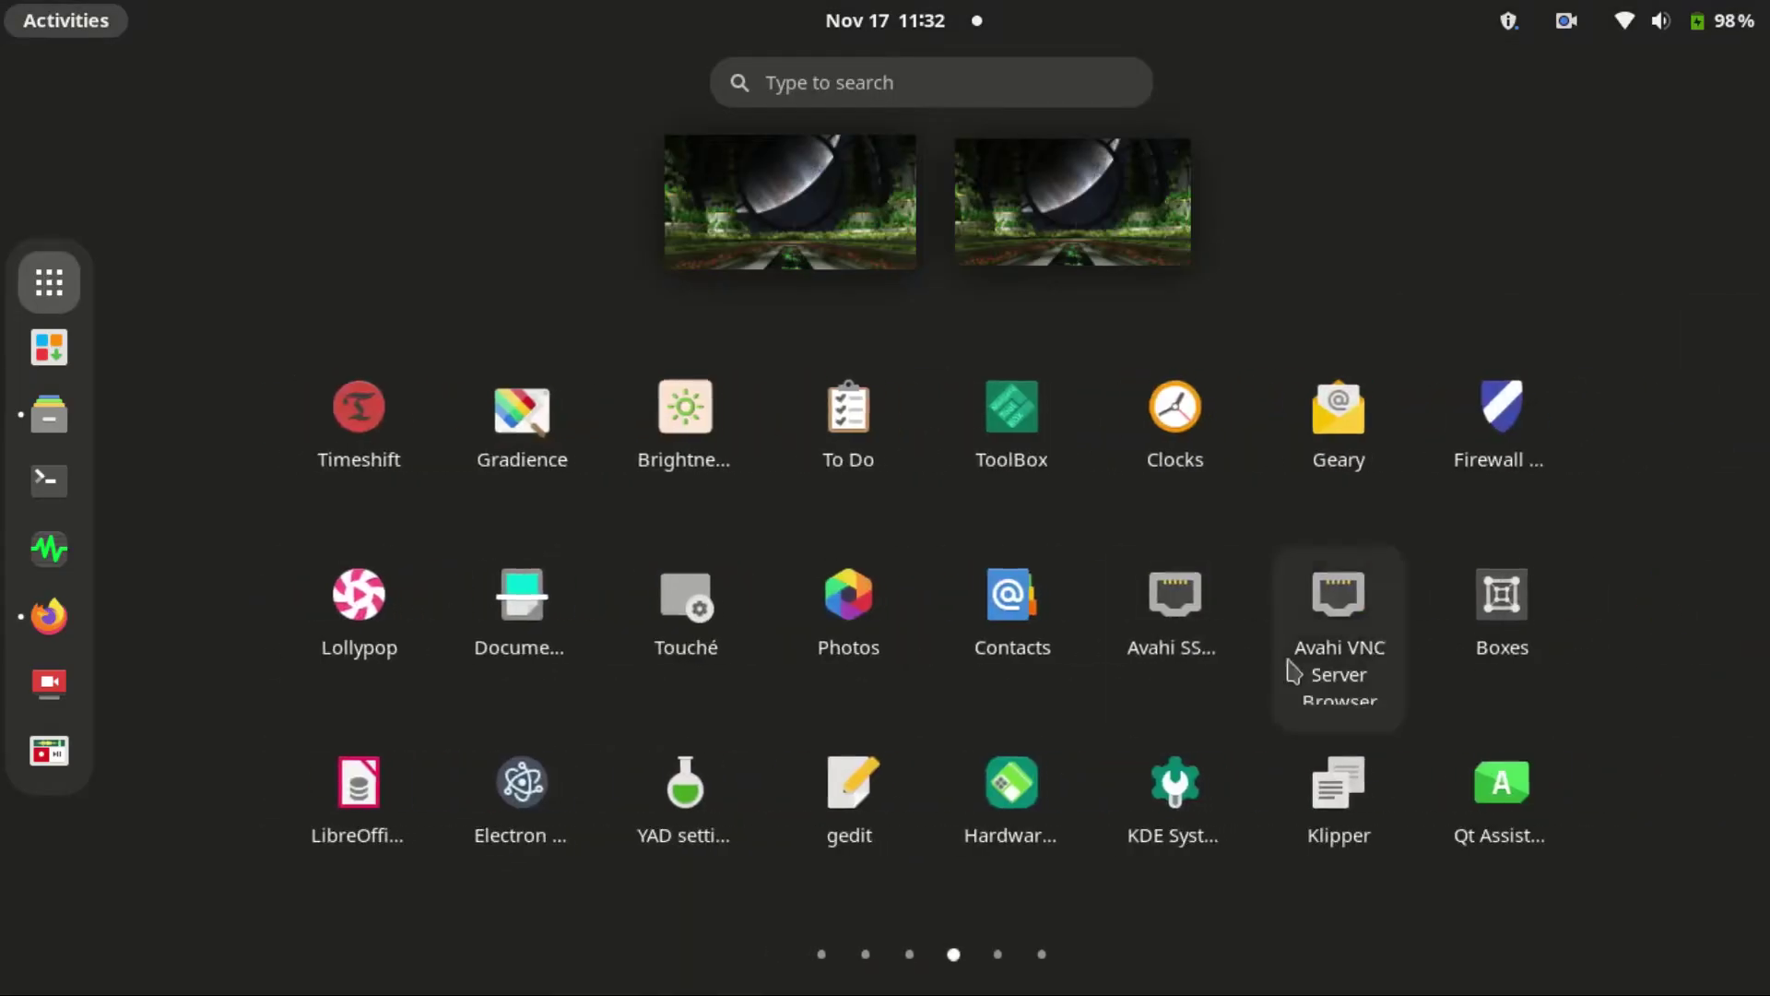
scroll(1229, 684, up, 1)
click(1015, 774)
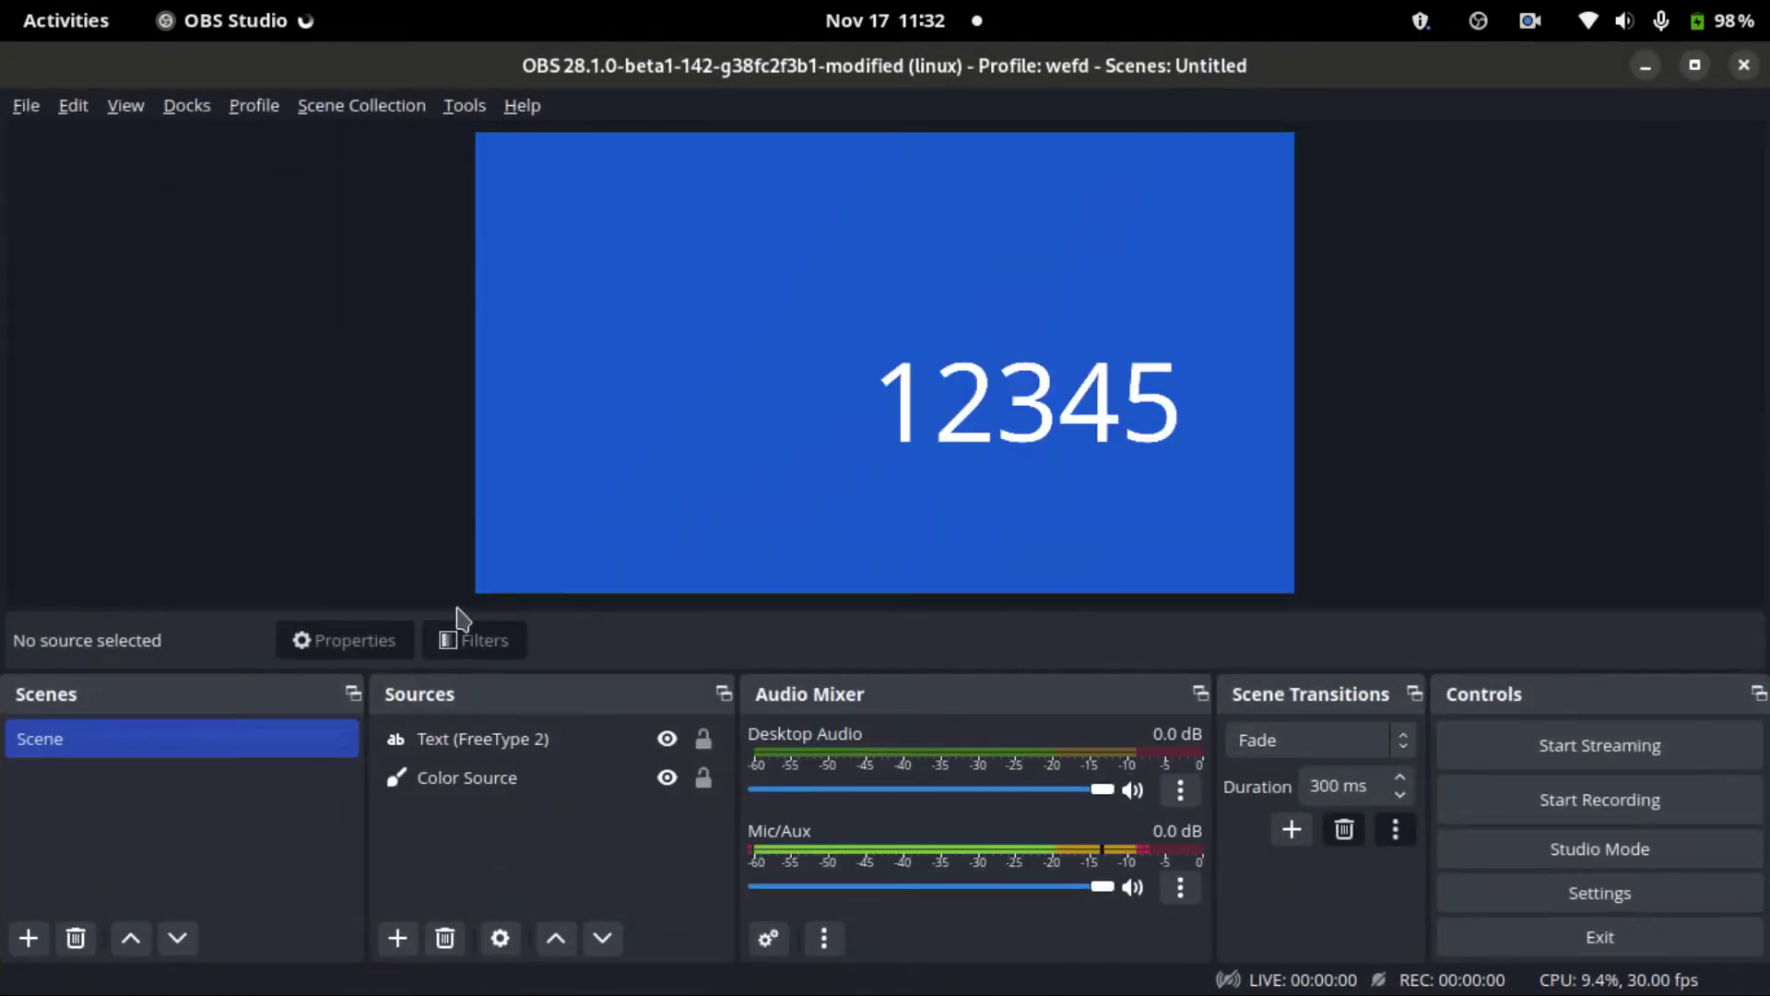
- Add a DroidCam OBS source to the scene, keeping the default name 'DroidCam OBS'
click(397, 938)
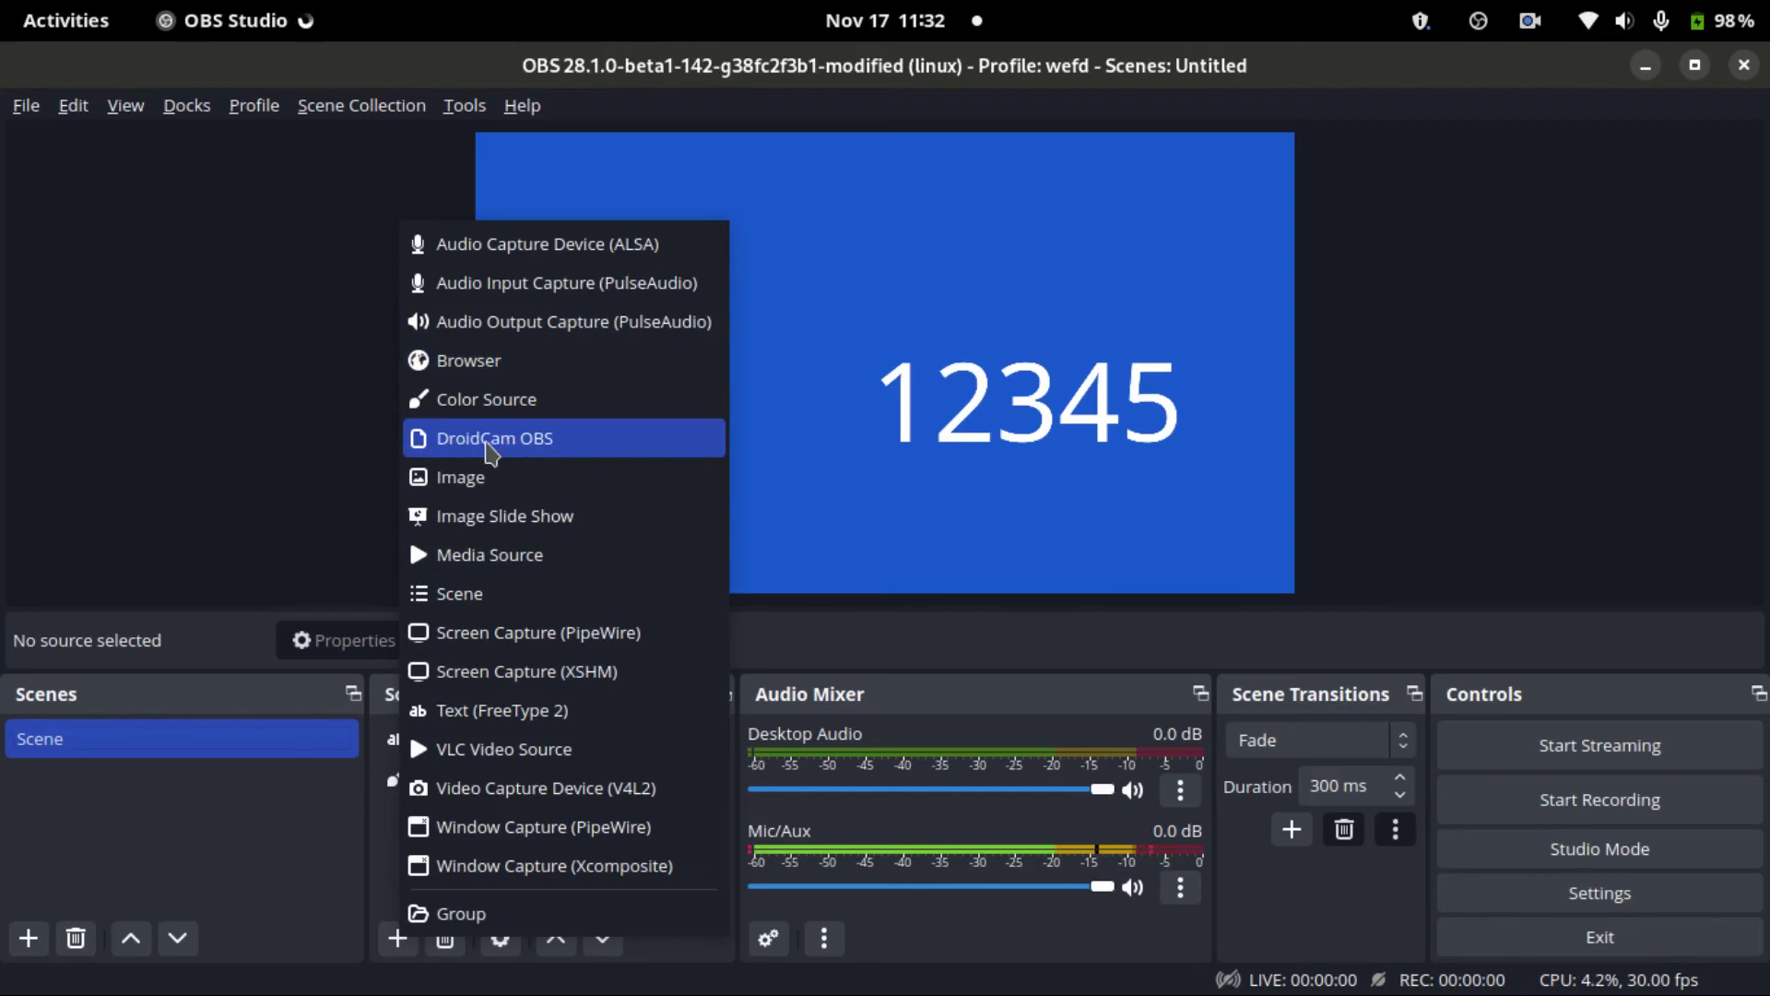
click(492, 440)
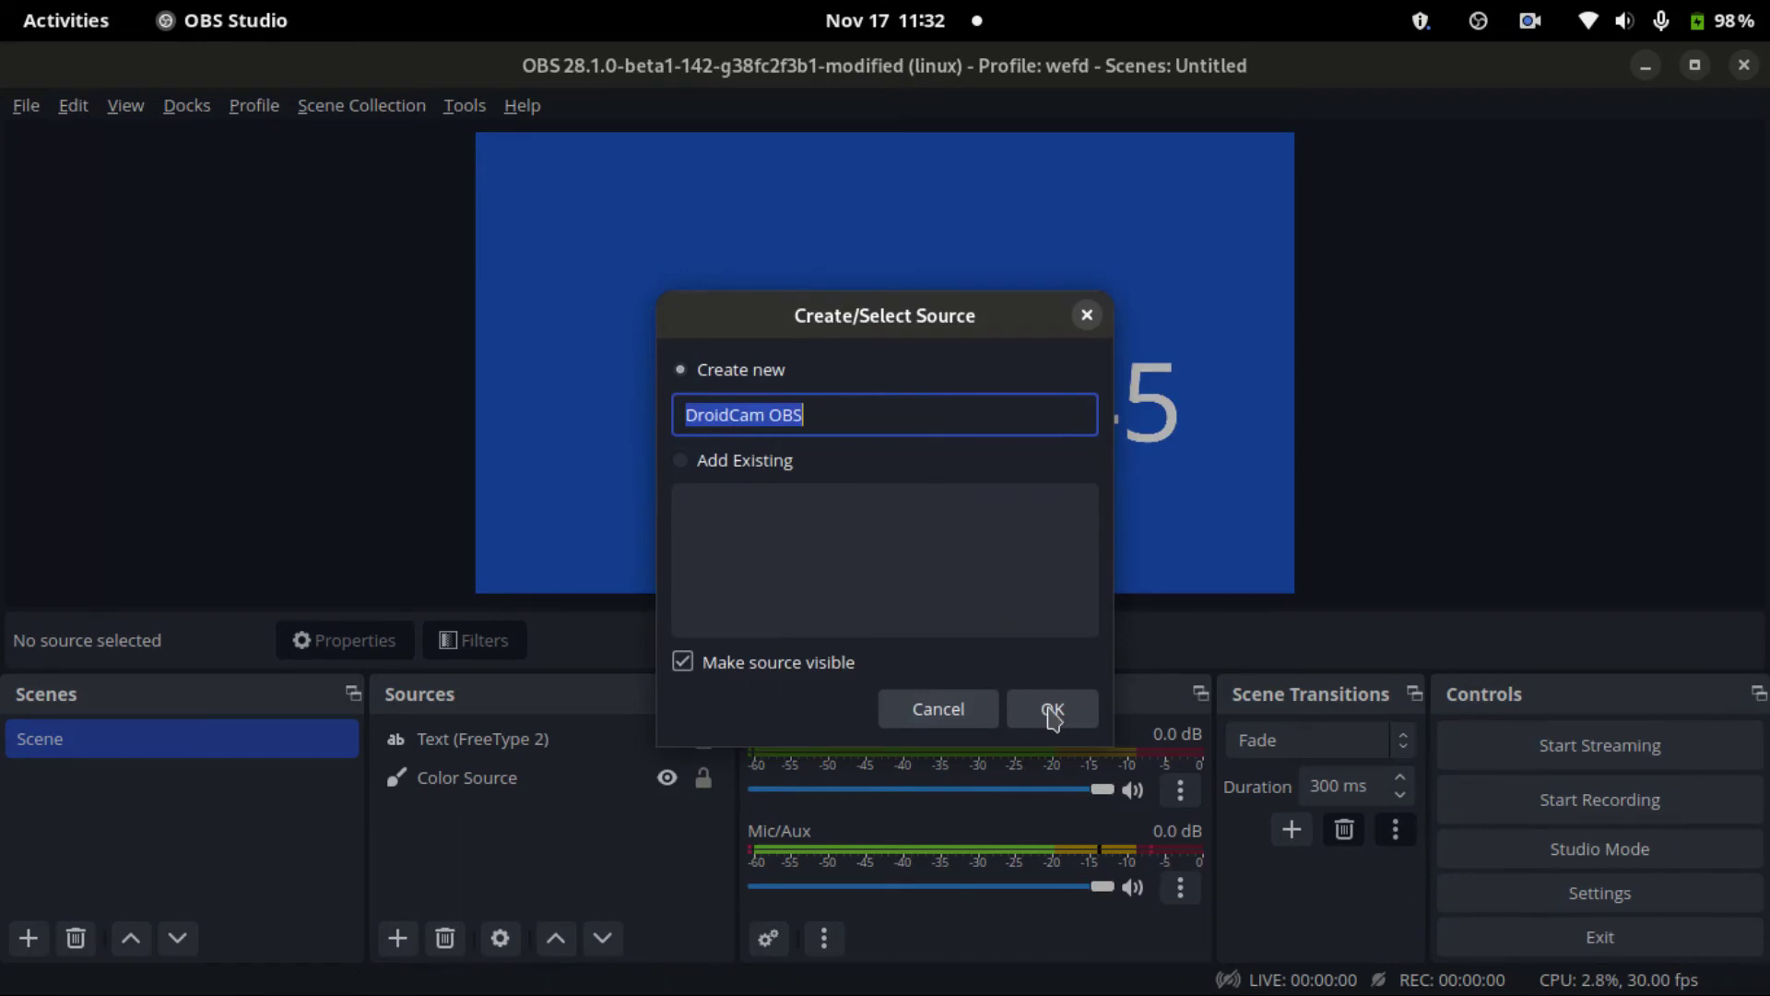
click(1052, 715)
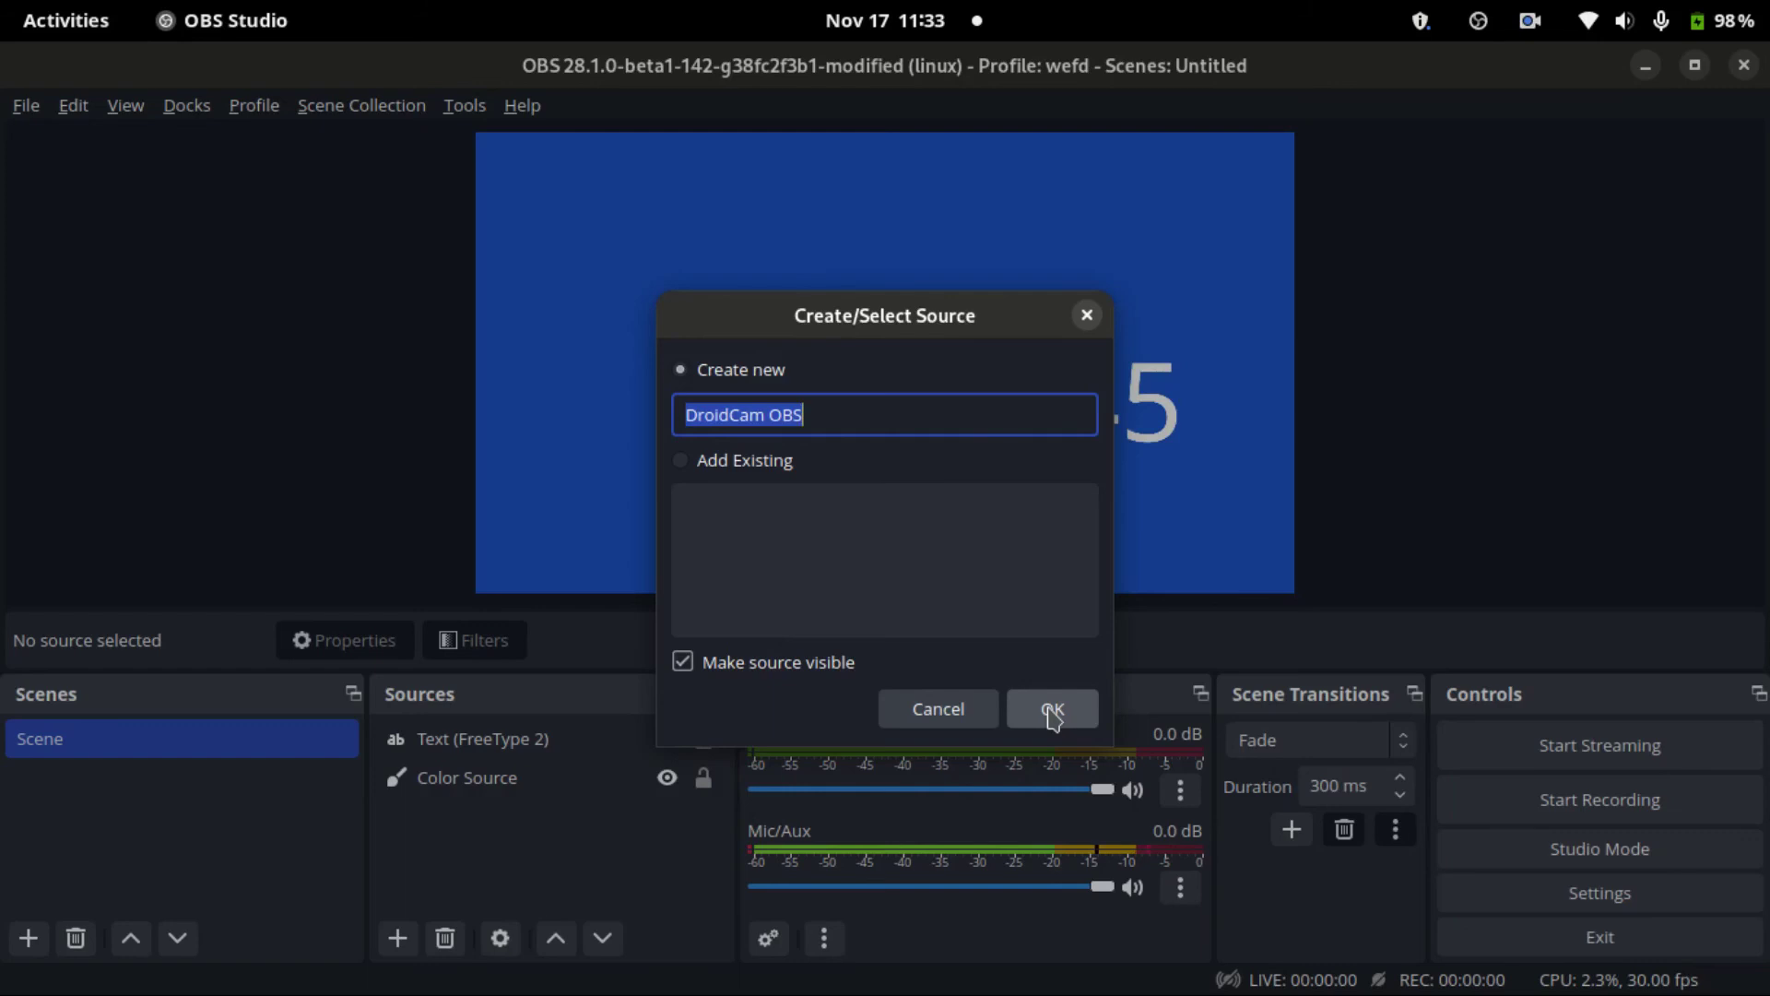
click(1059, 715)
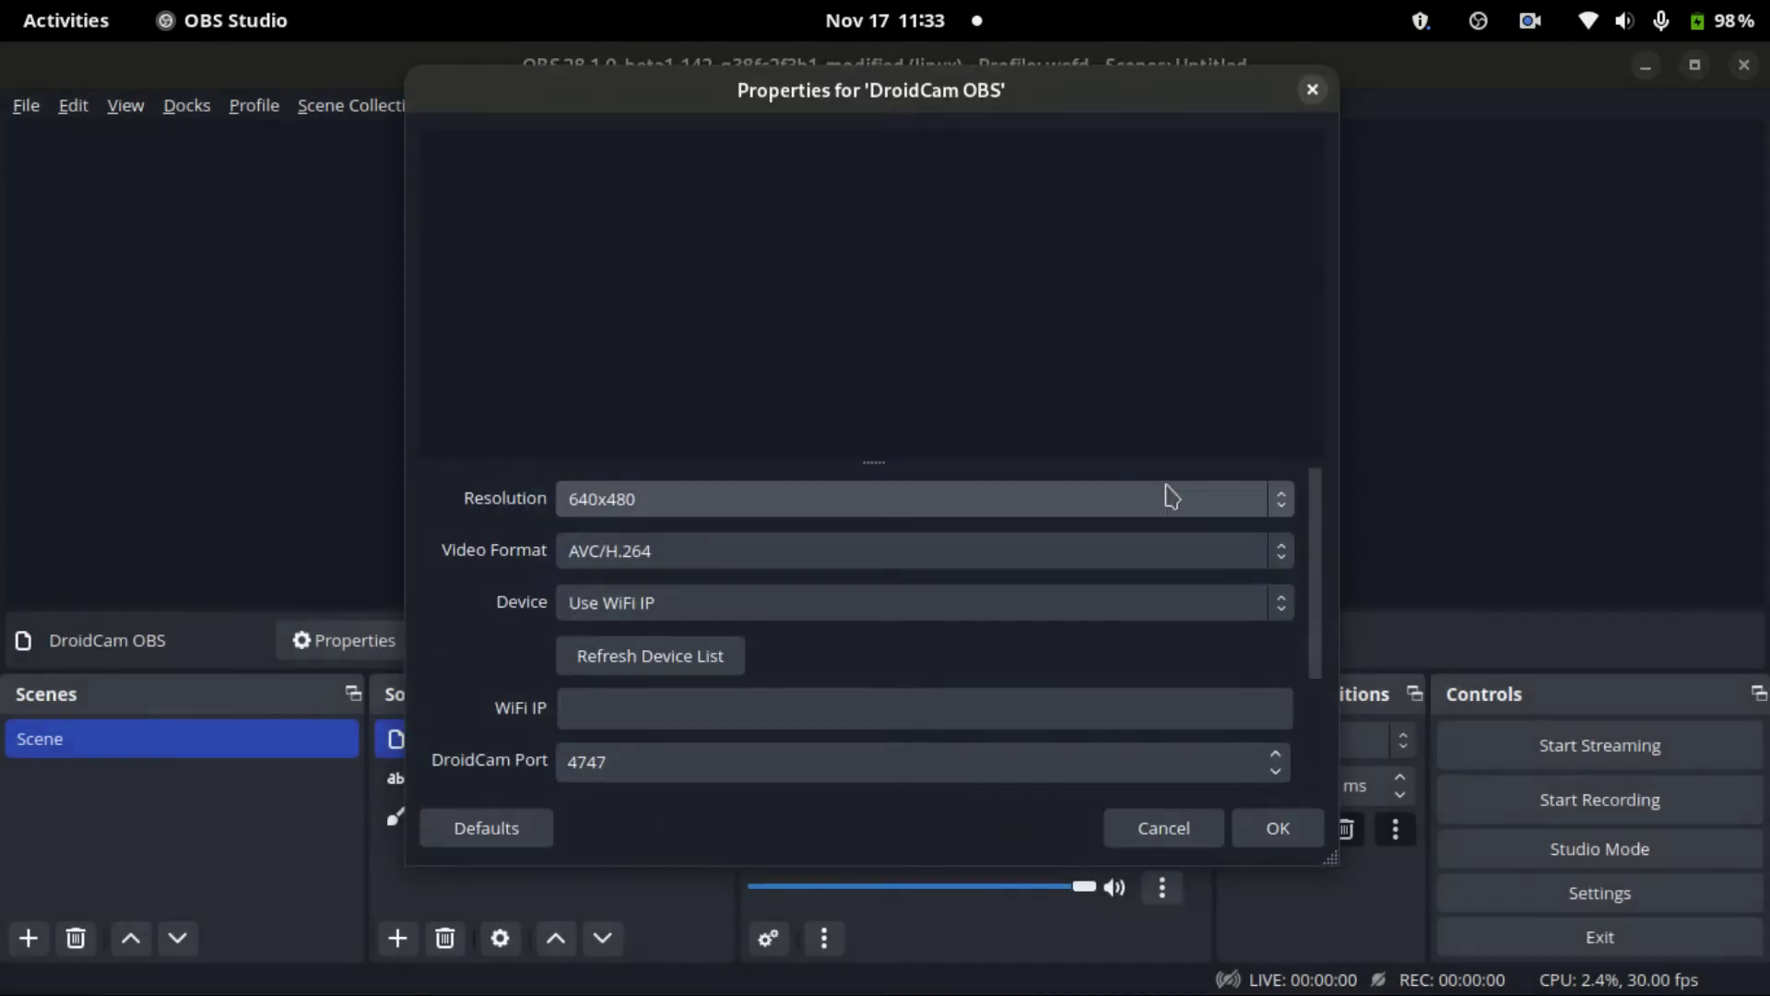
click(1289, 504)
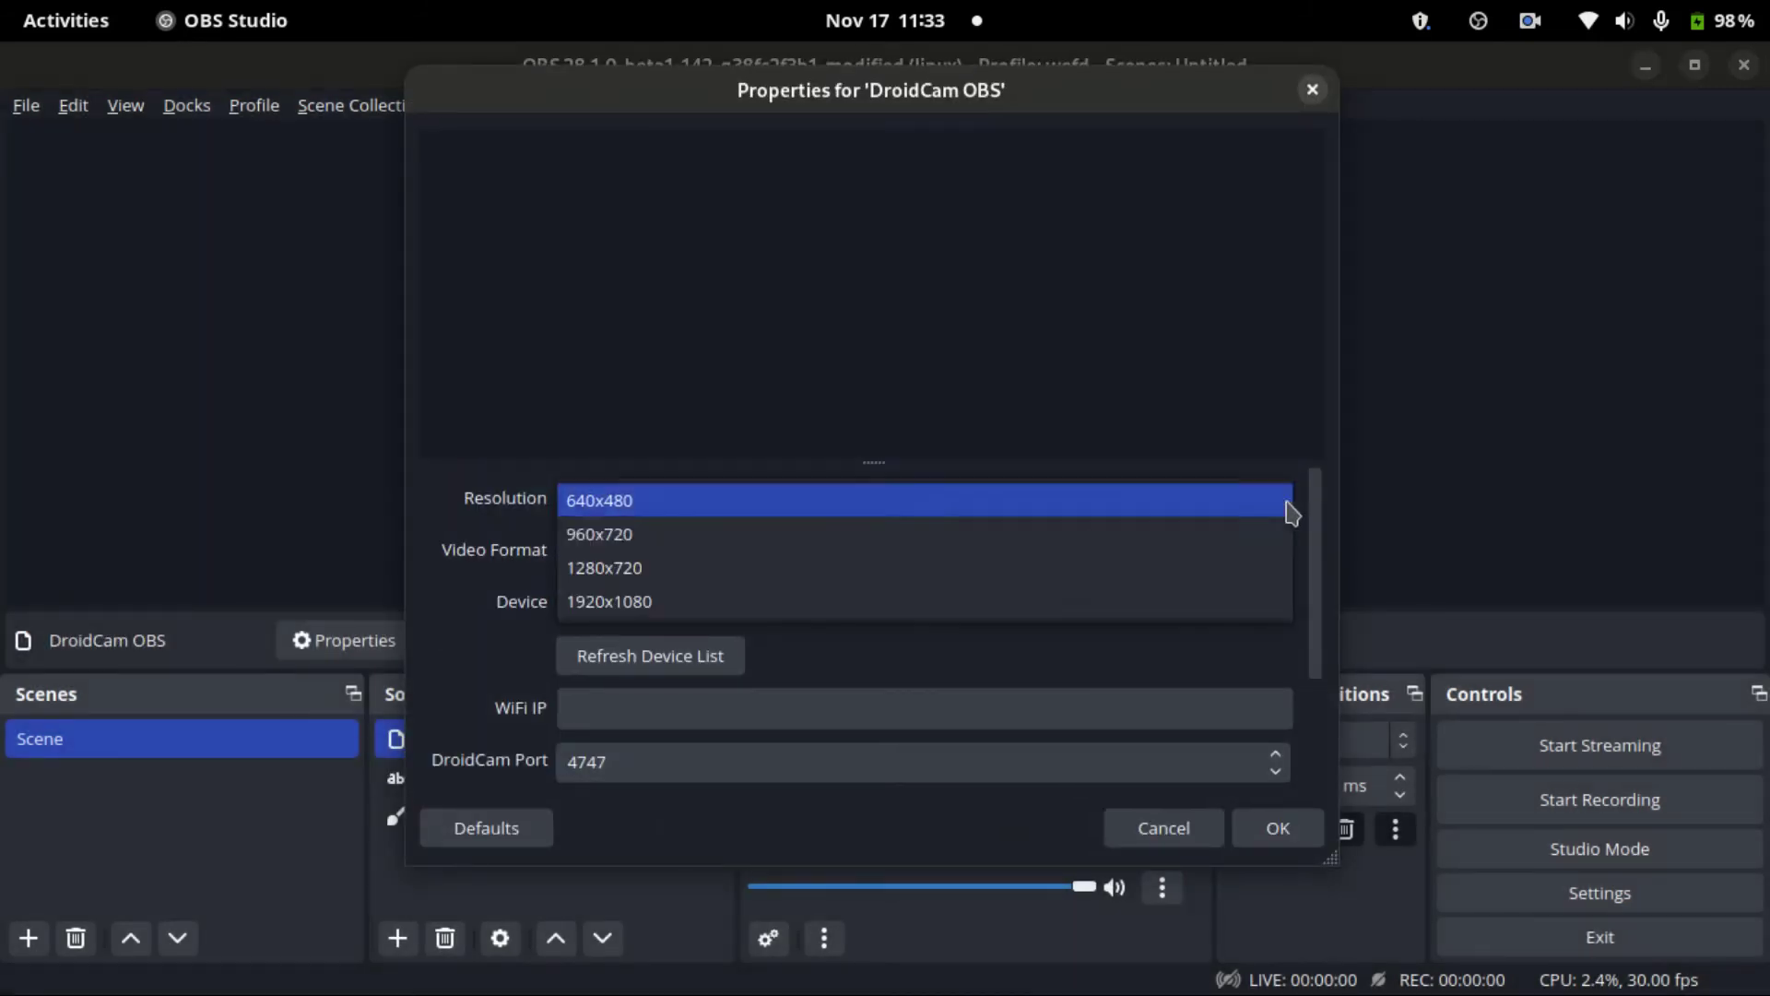
click(599, 599)
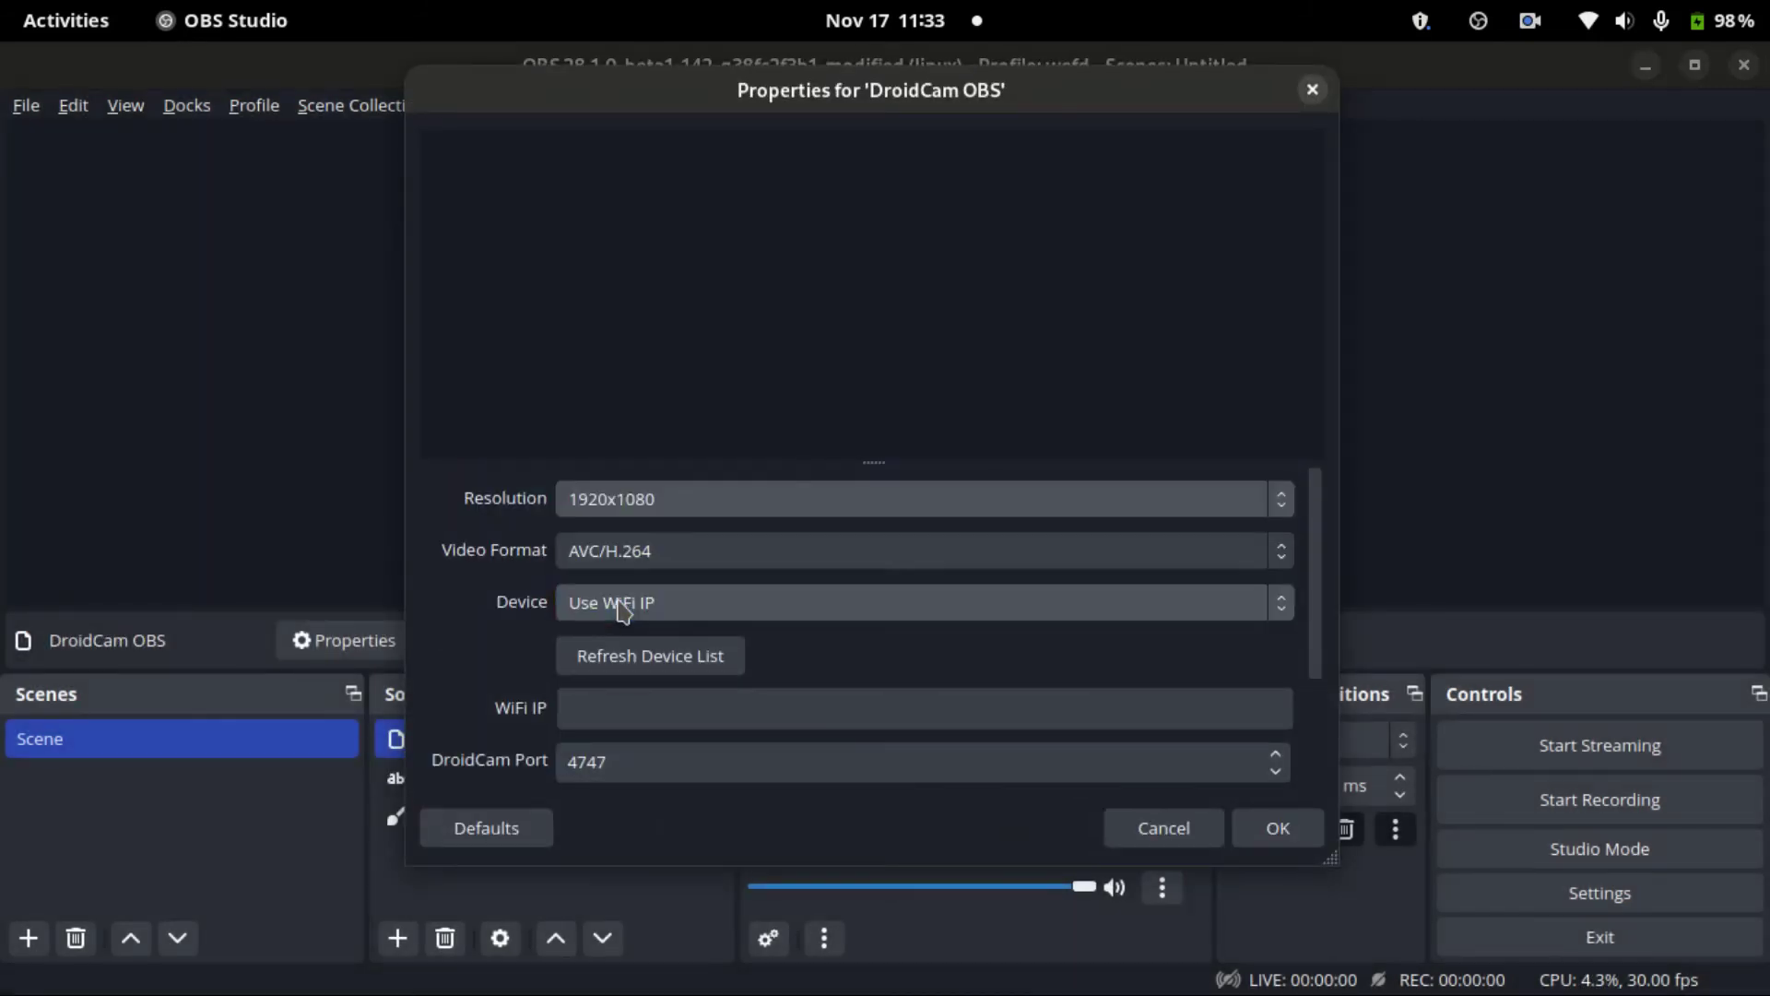
click(1281, 506)
click(615, 402)
click(1282, 613)
click(1282, 613)
click(1282, 610)
click(1259, 612)
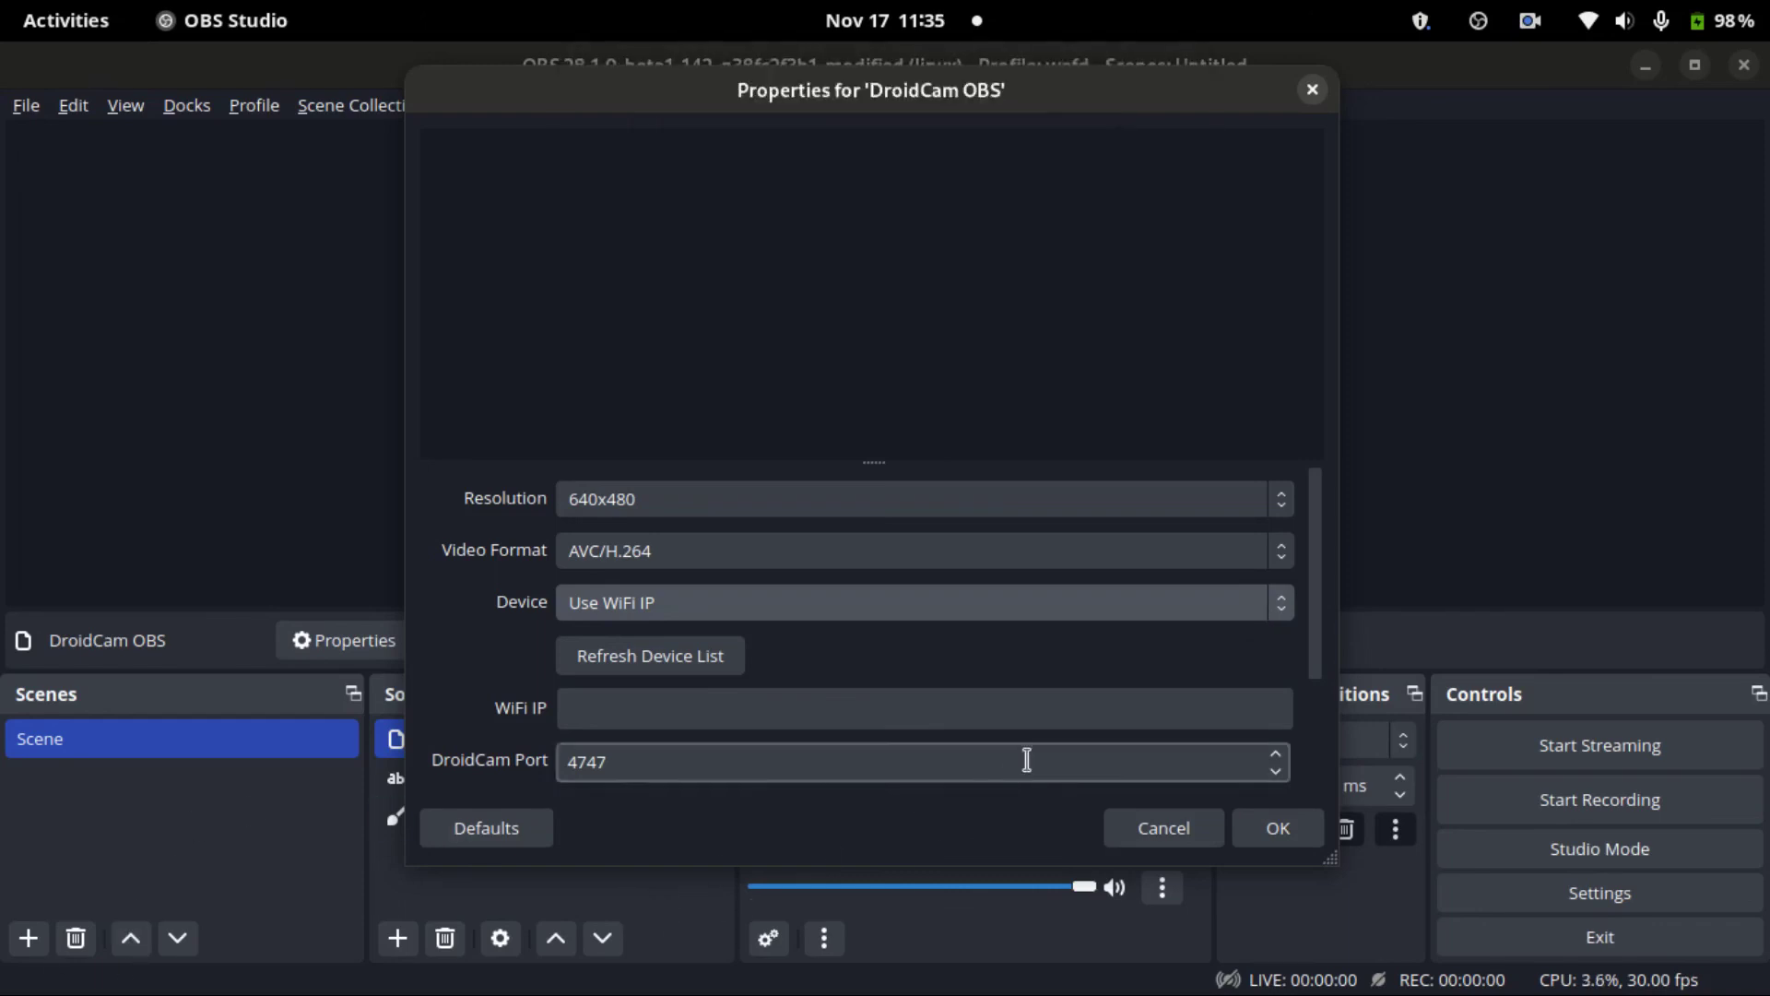
click(1282, 613)
- Refresh the device list, choose Pad 8 [USB] as the device, and activate the connection
click(595, 675)
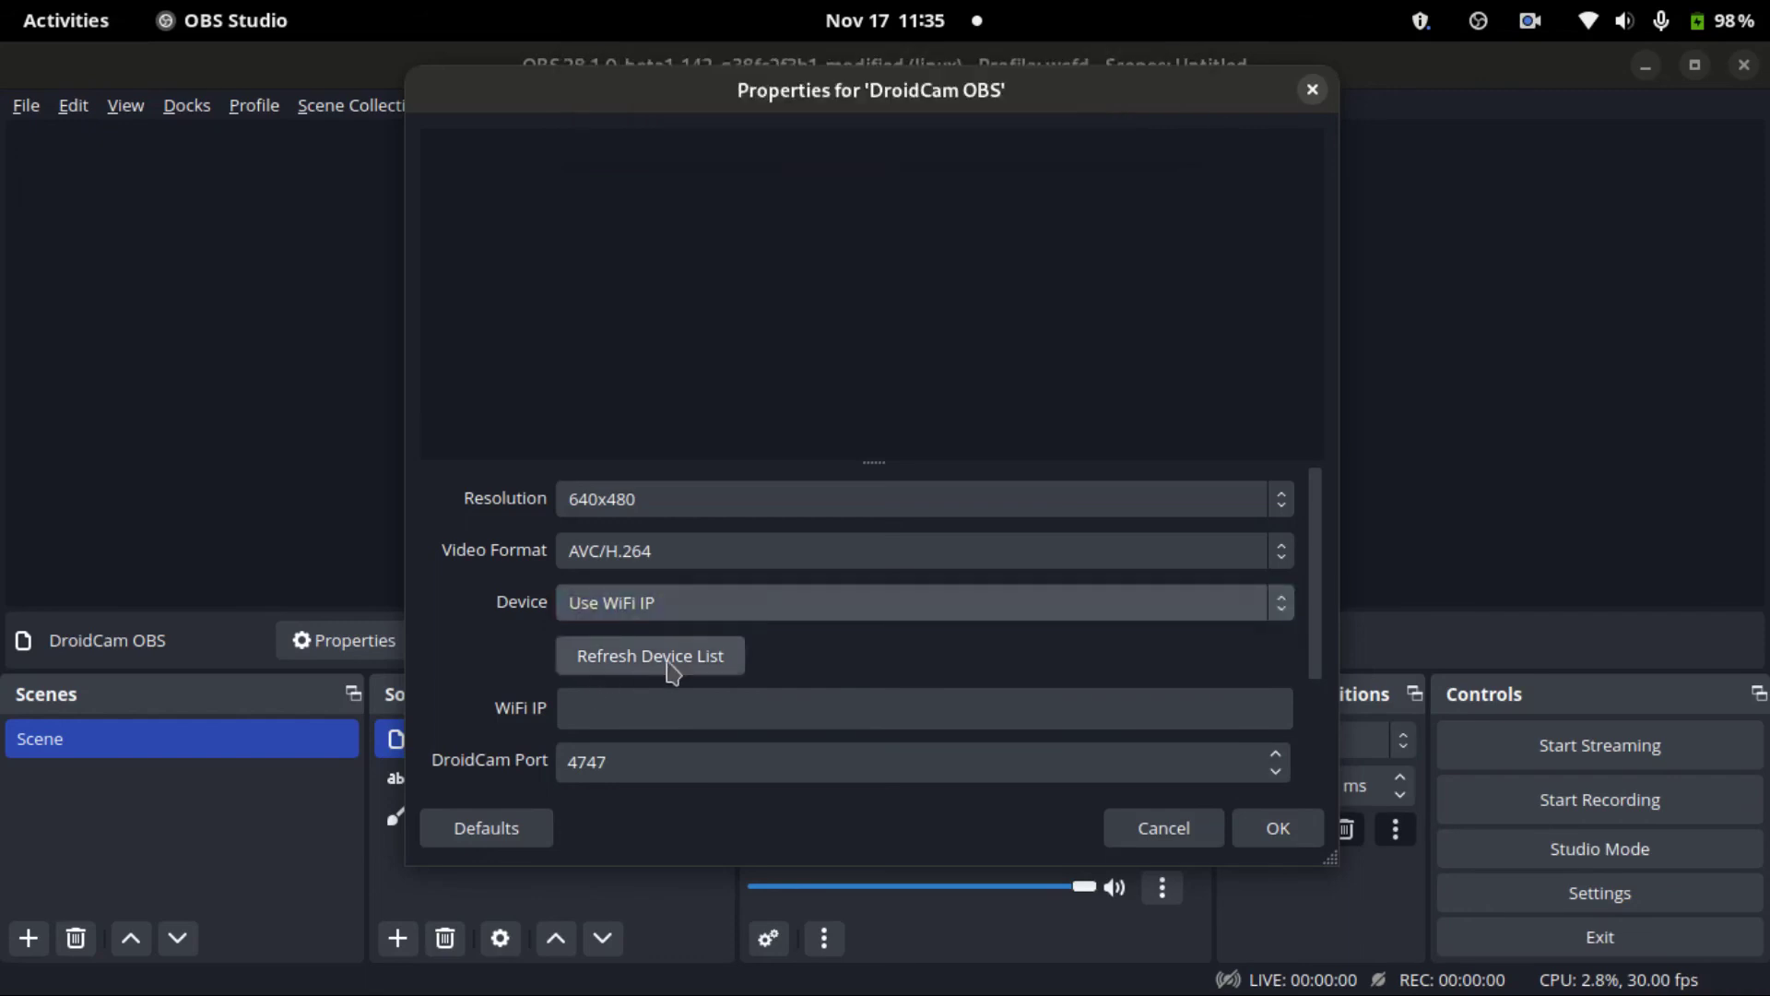
click(669, 661)
click(1281, 610)
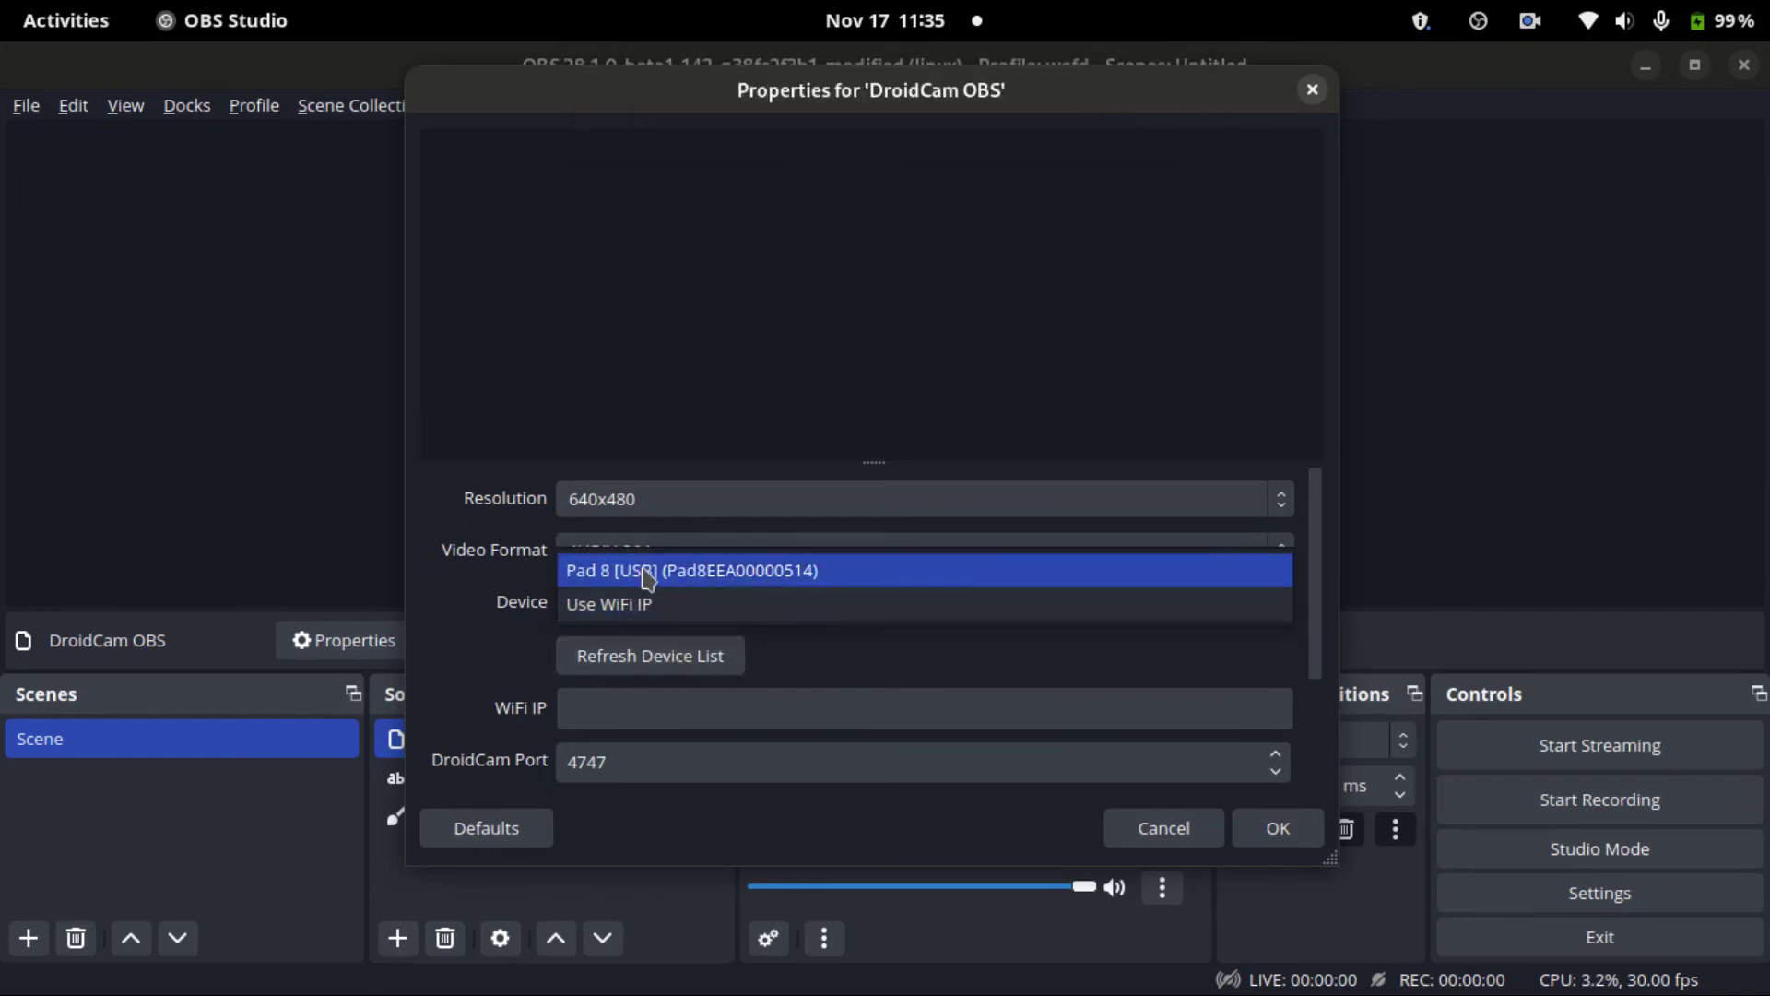
click(717, 574)
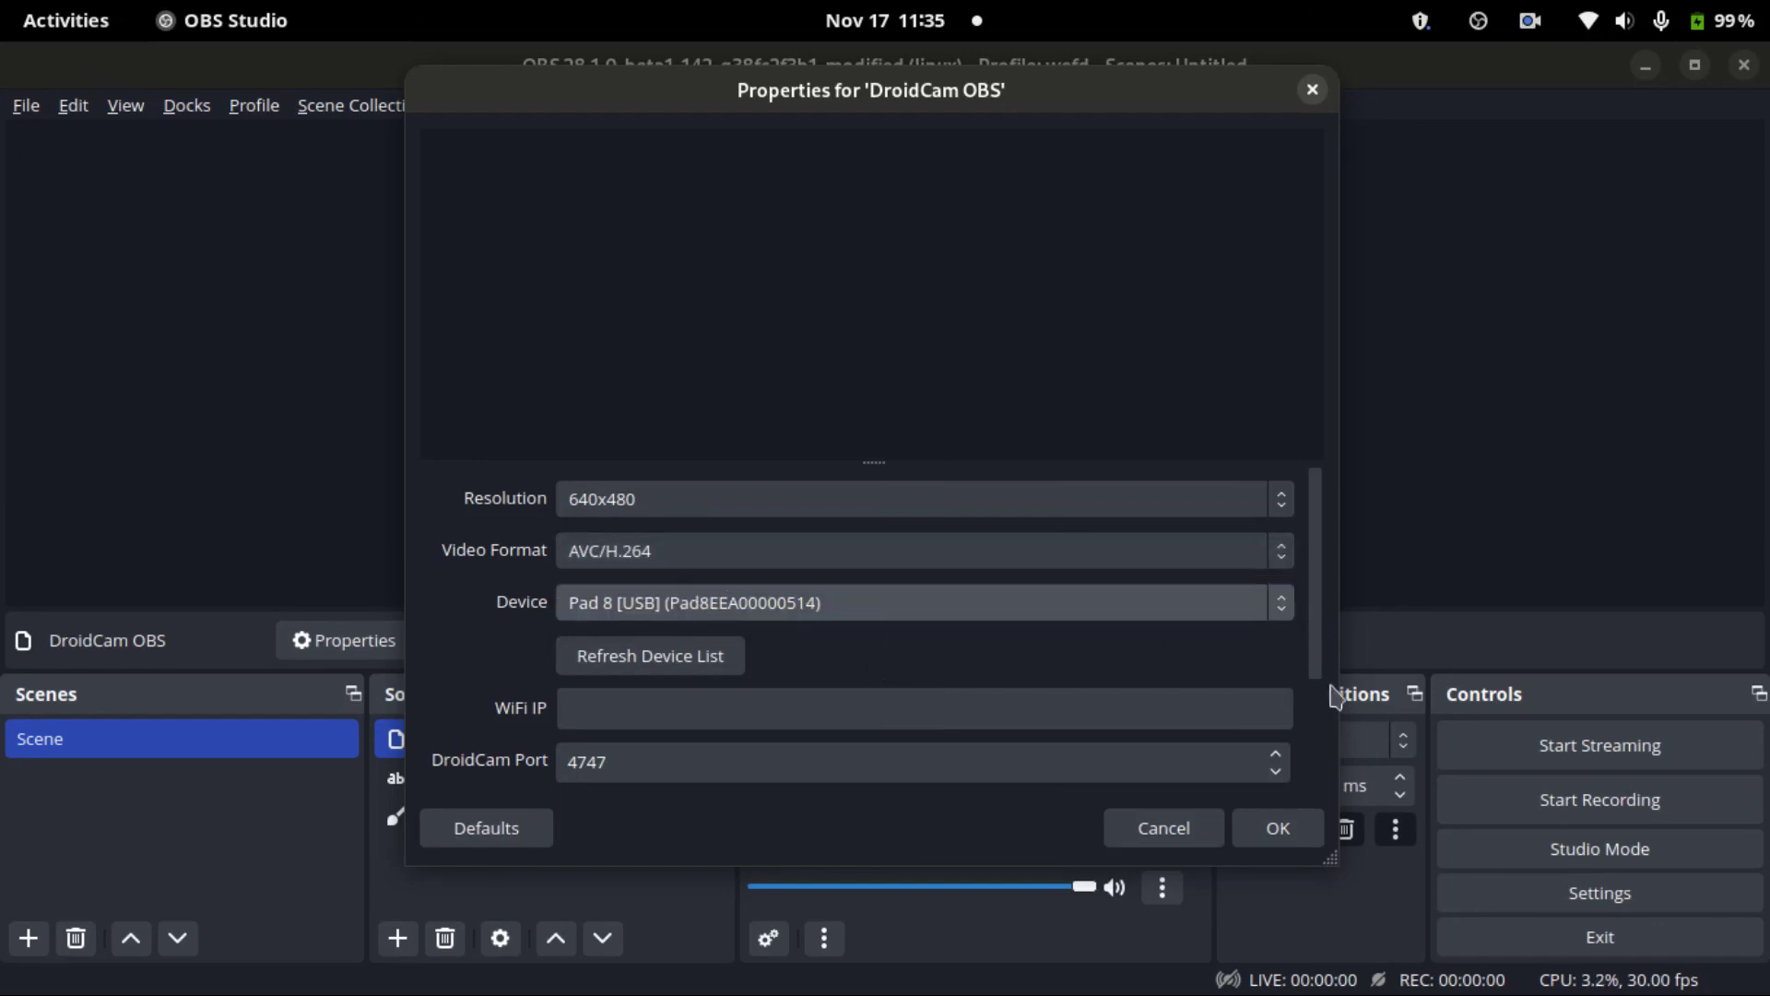
drag(1316, 664, 1319, 784)
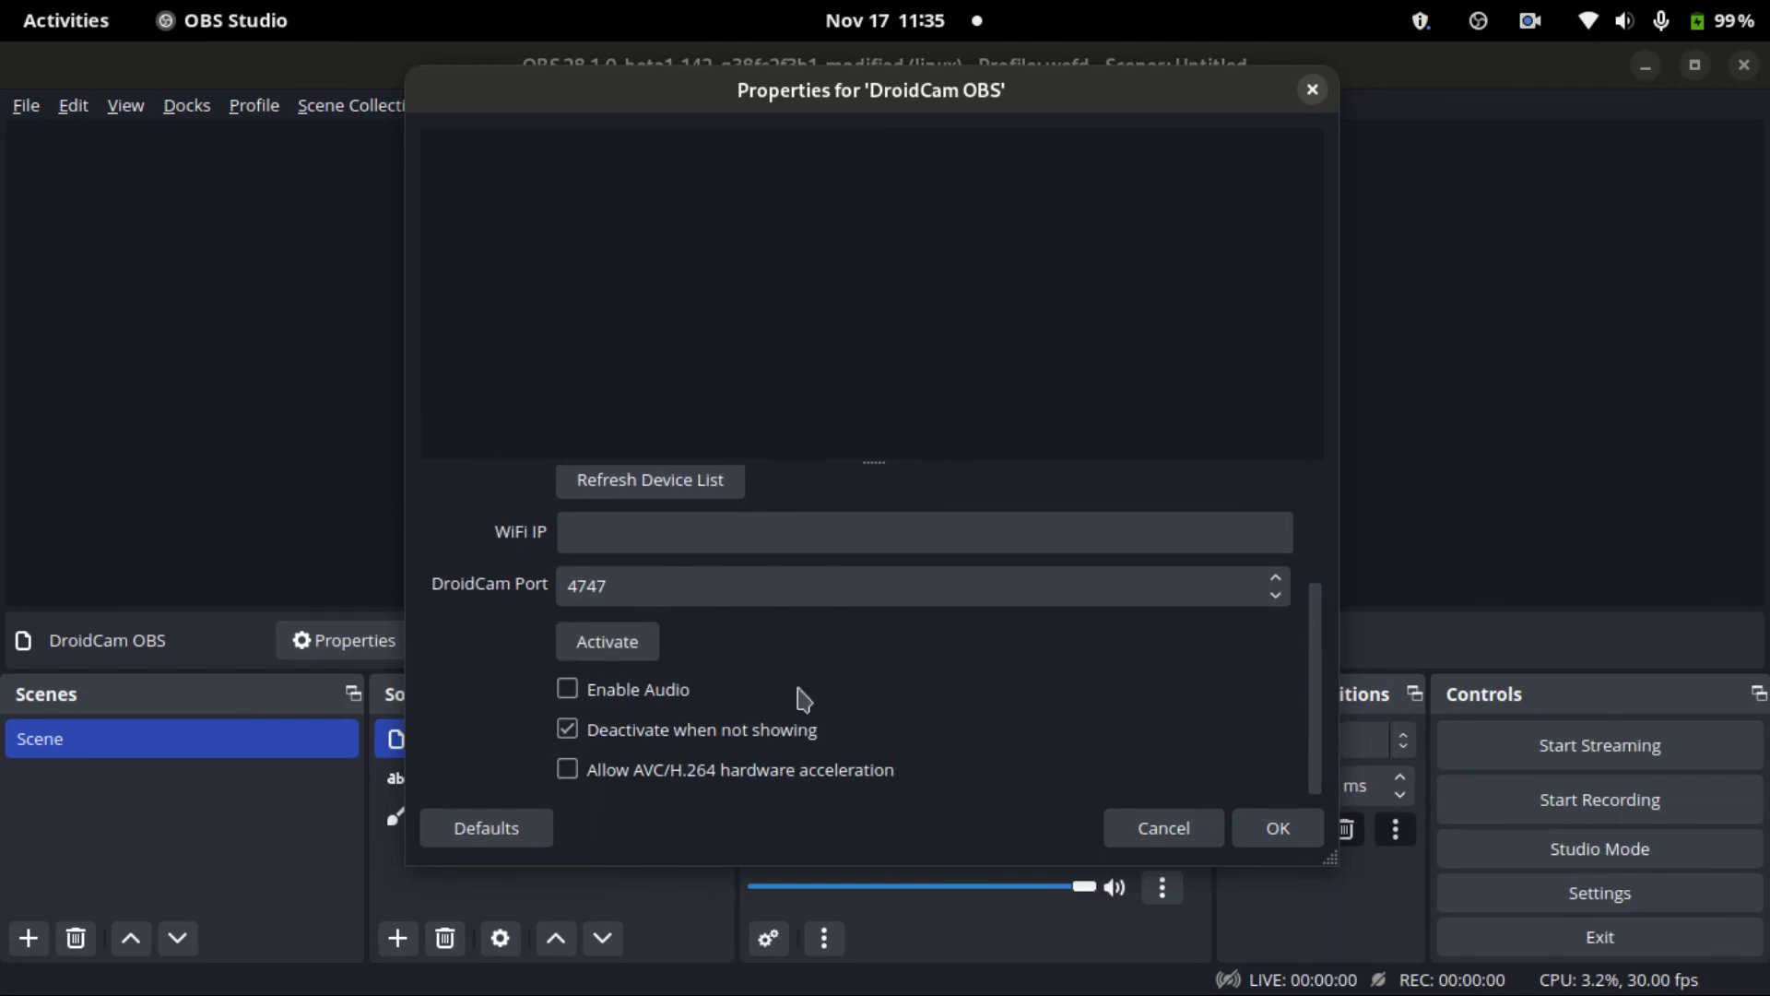
click(620, 652)
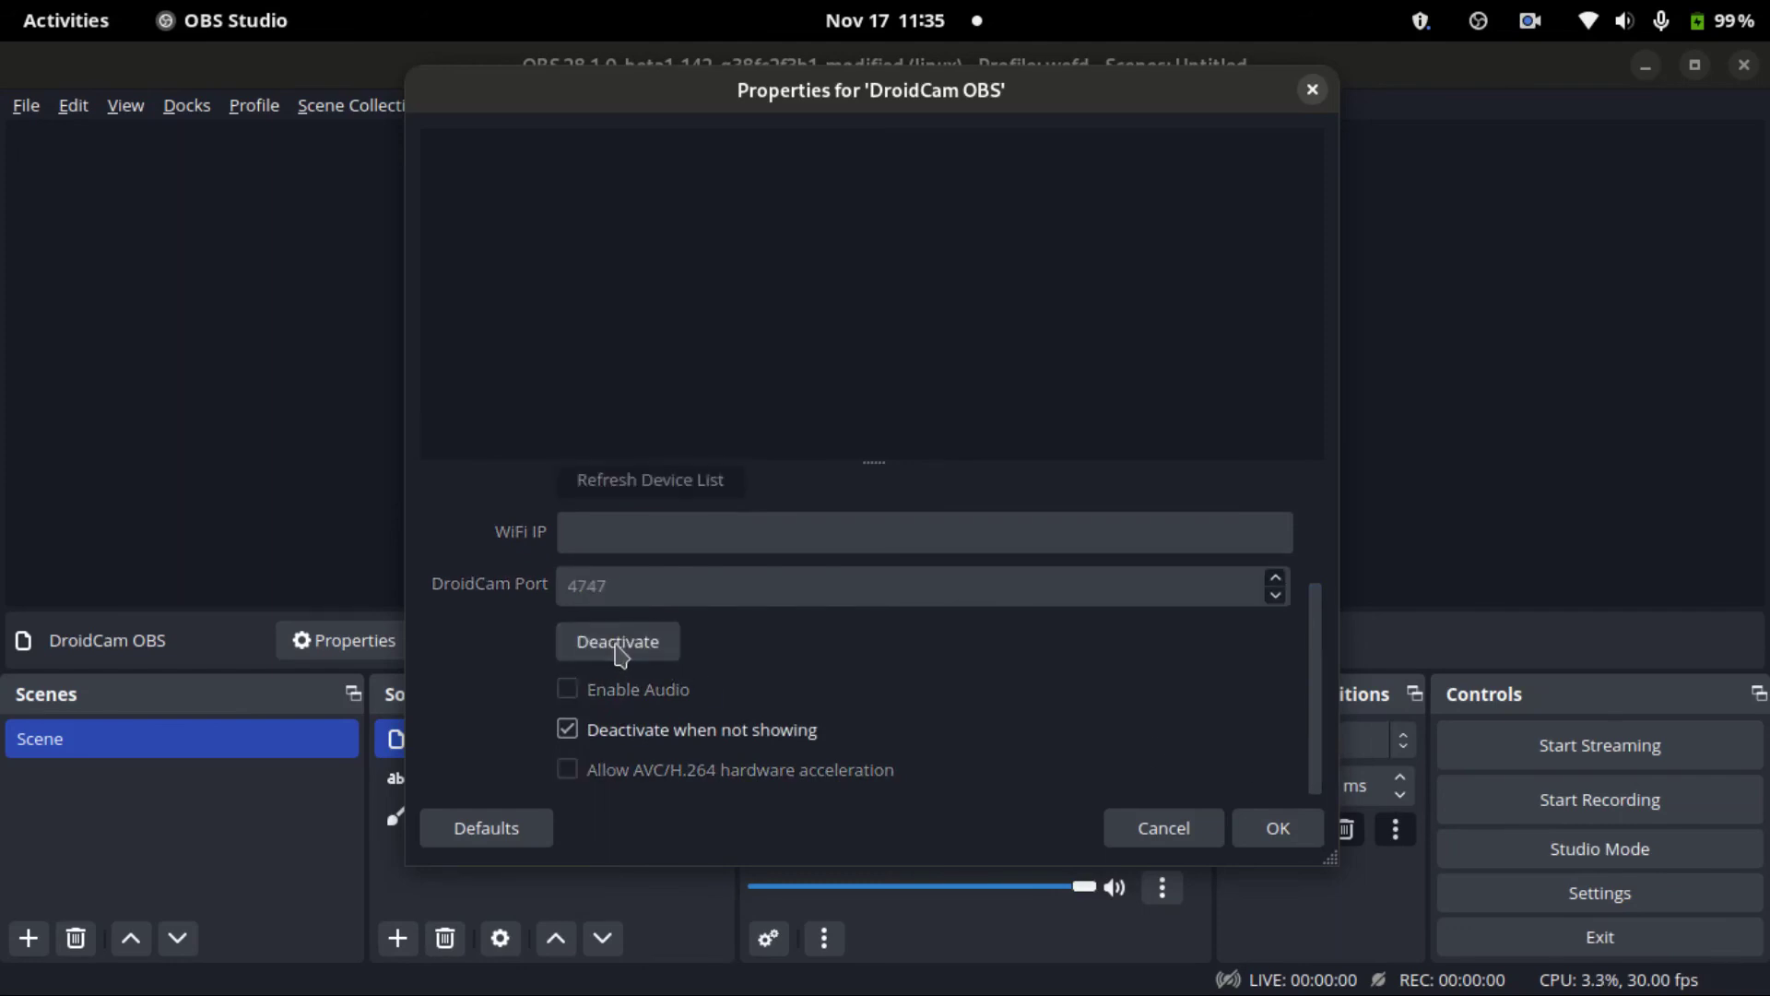